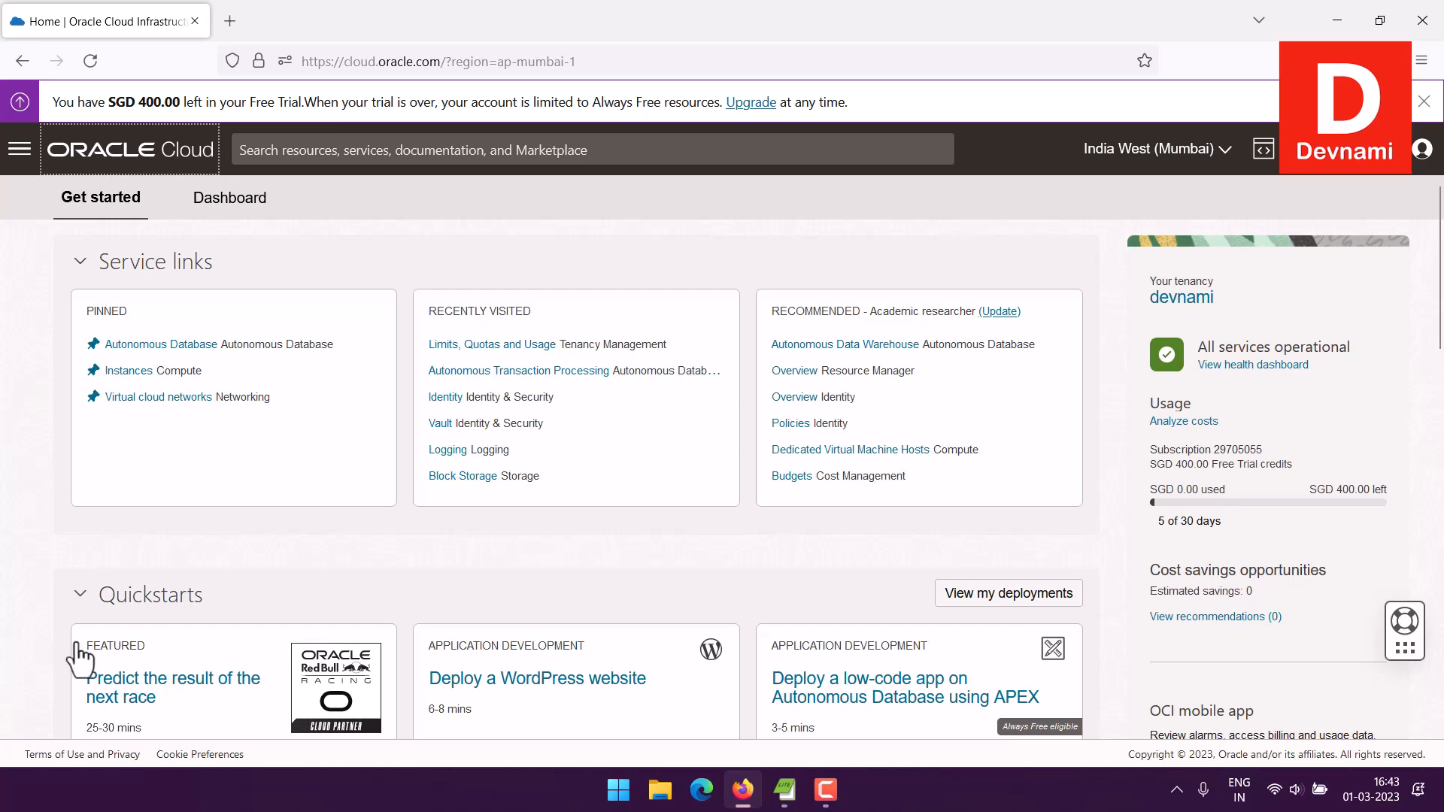
Step: Open users.csv from the desktop in Excel, look through its user records, and close the workbook
left_click(743, 790)
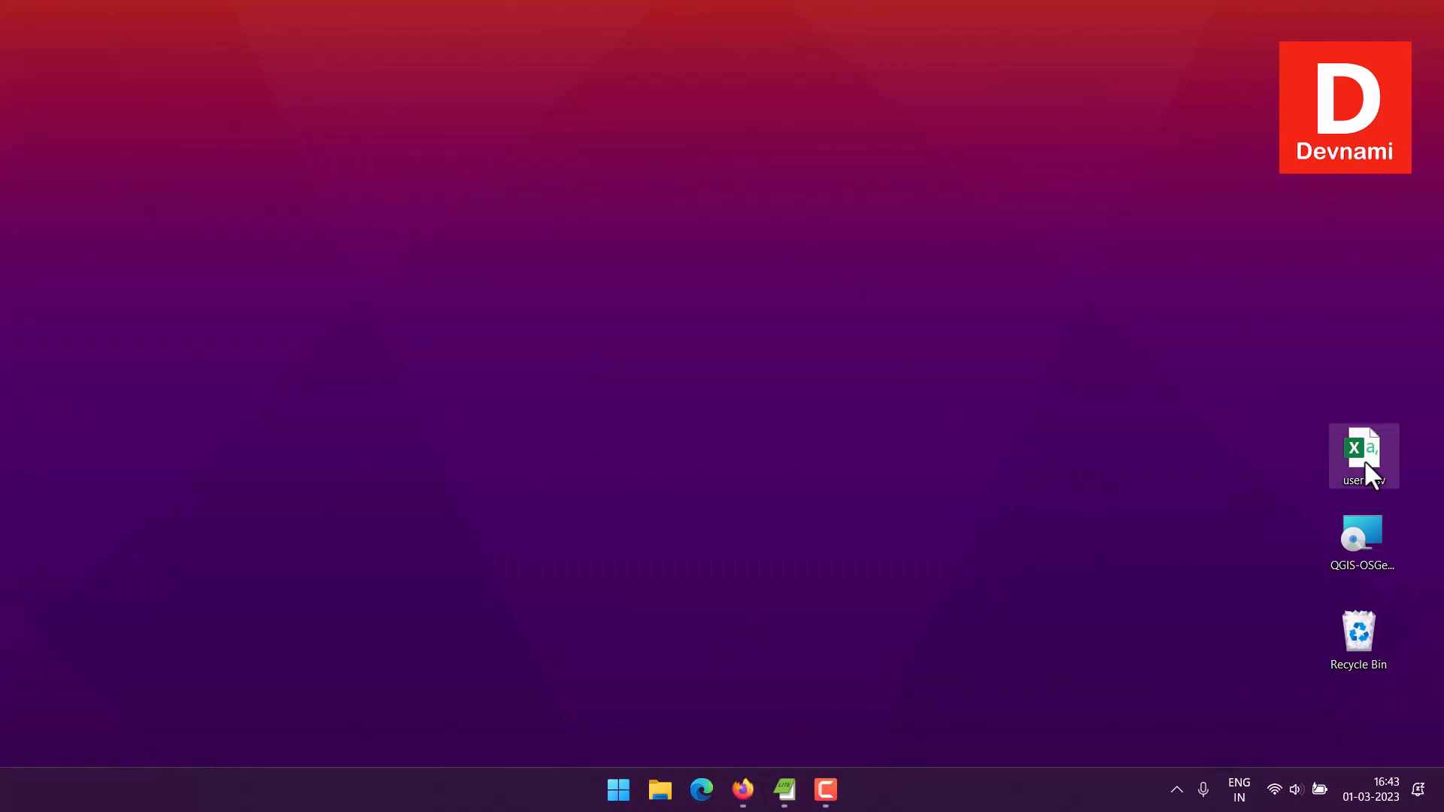
left_click_drag(1367, 467, 370, 209)
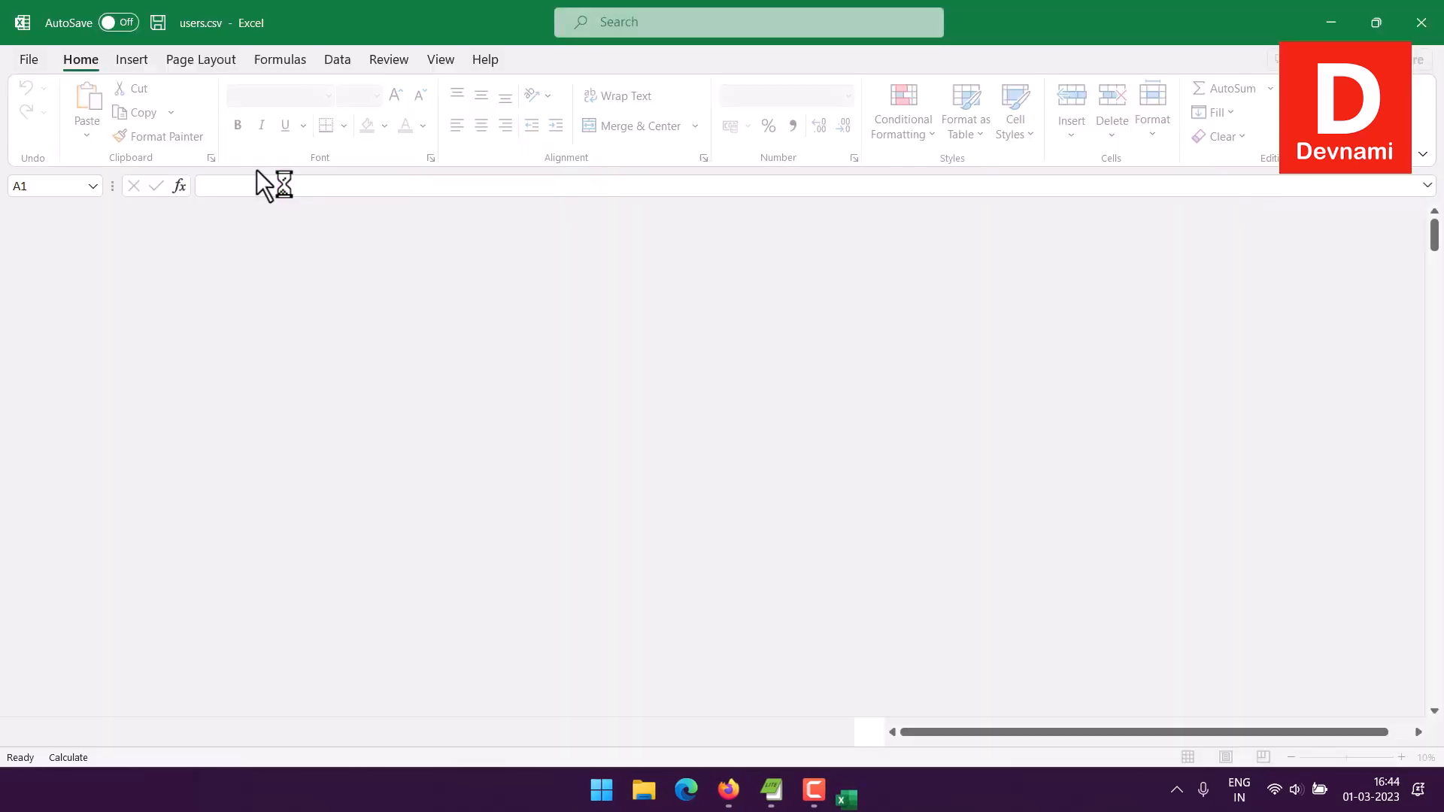
scroll(223, 444, "down", 15)
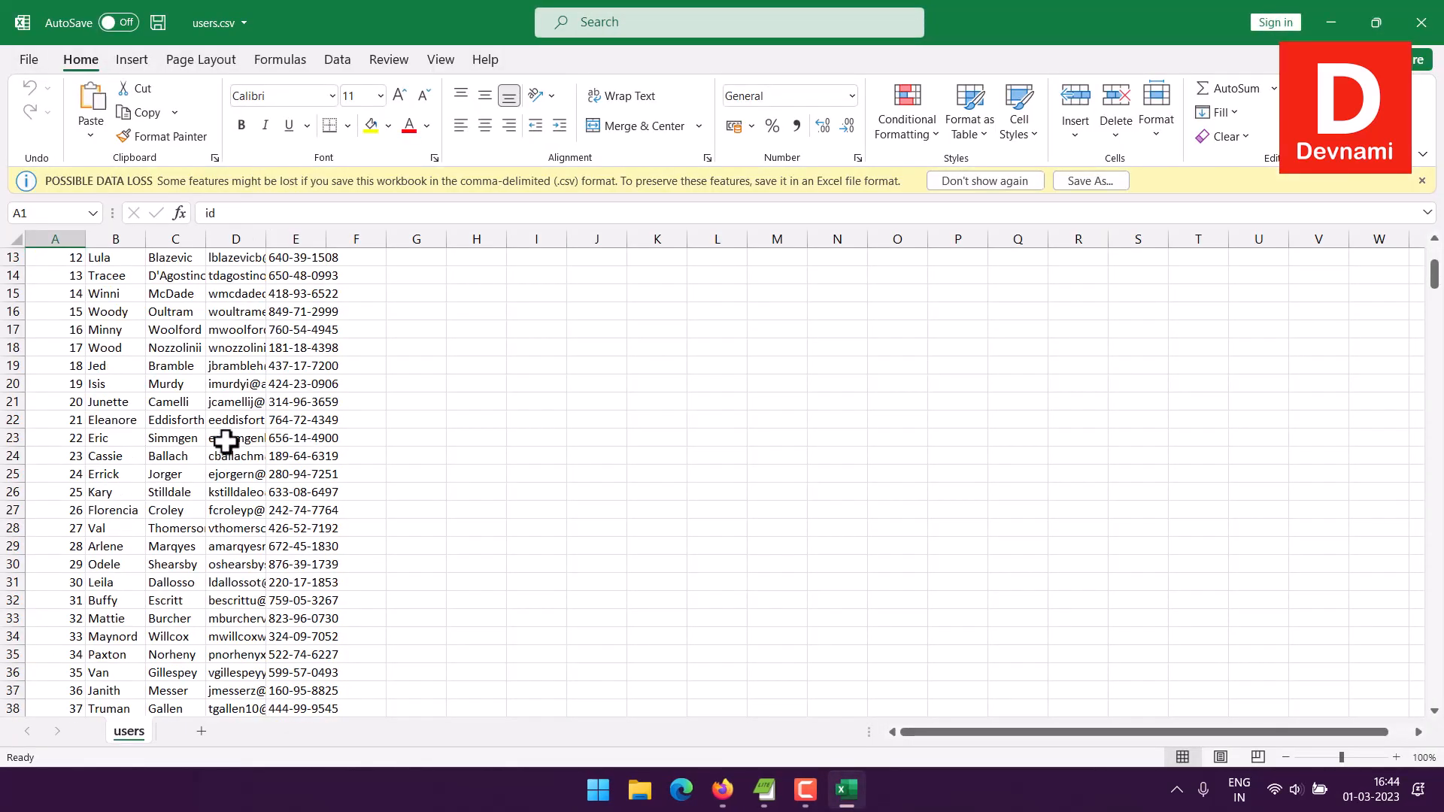
left_click_drag(1434, 331, 1432, 263)
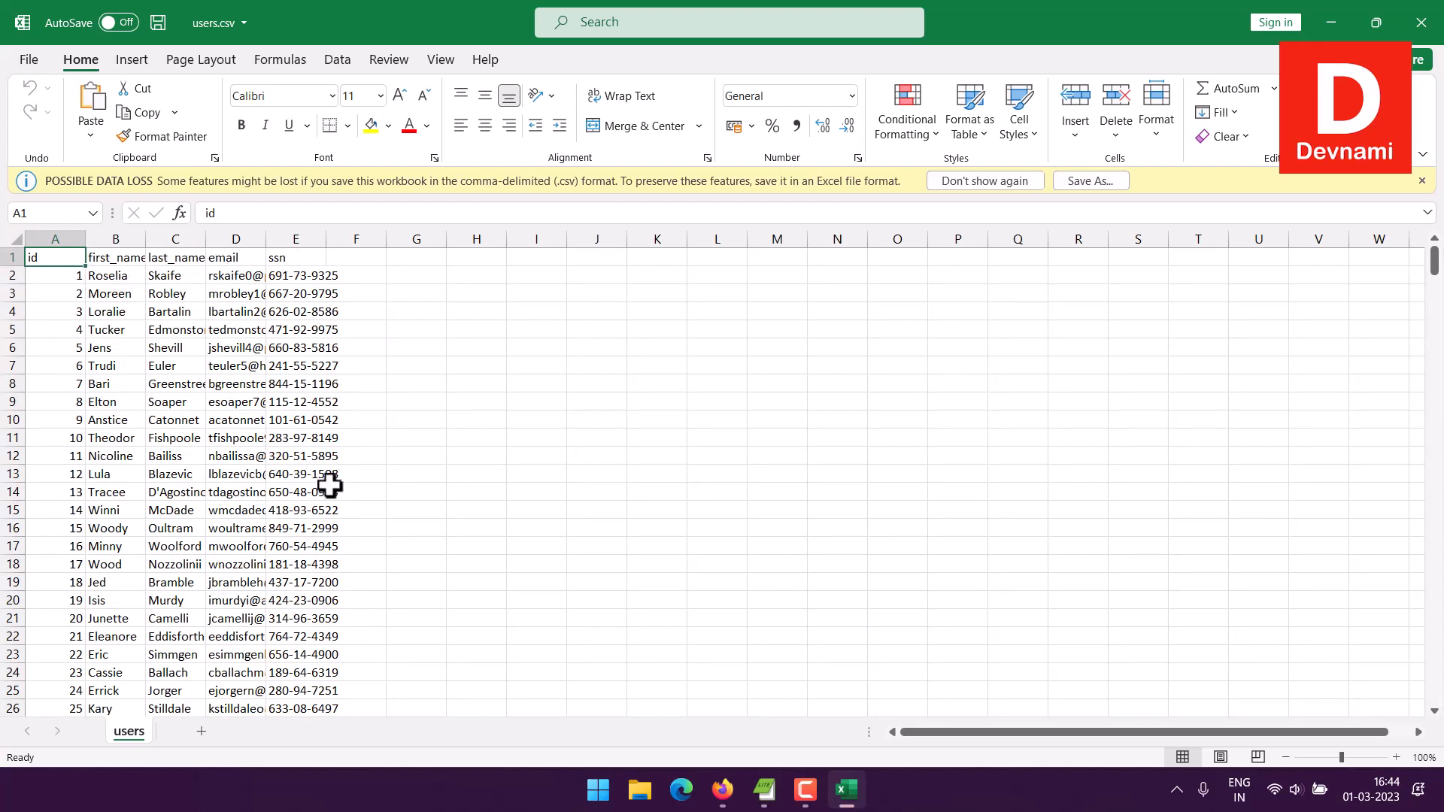
left_click(1431, 22)
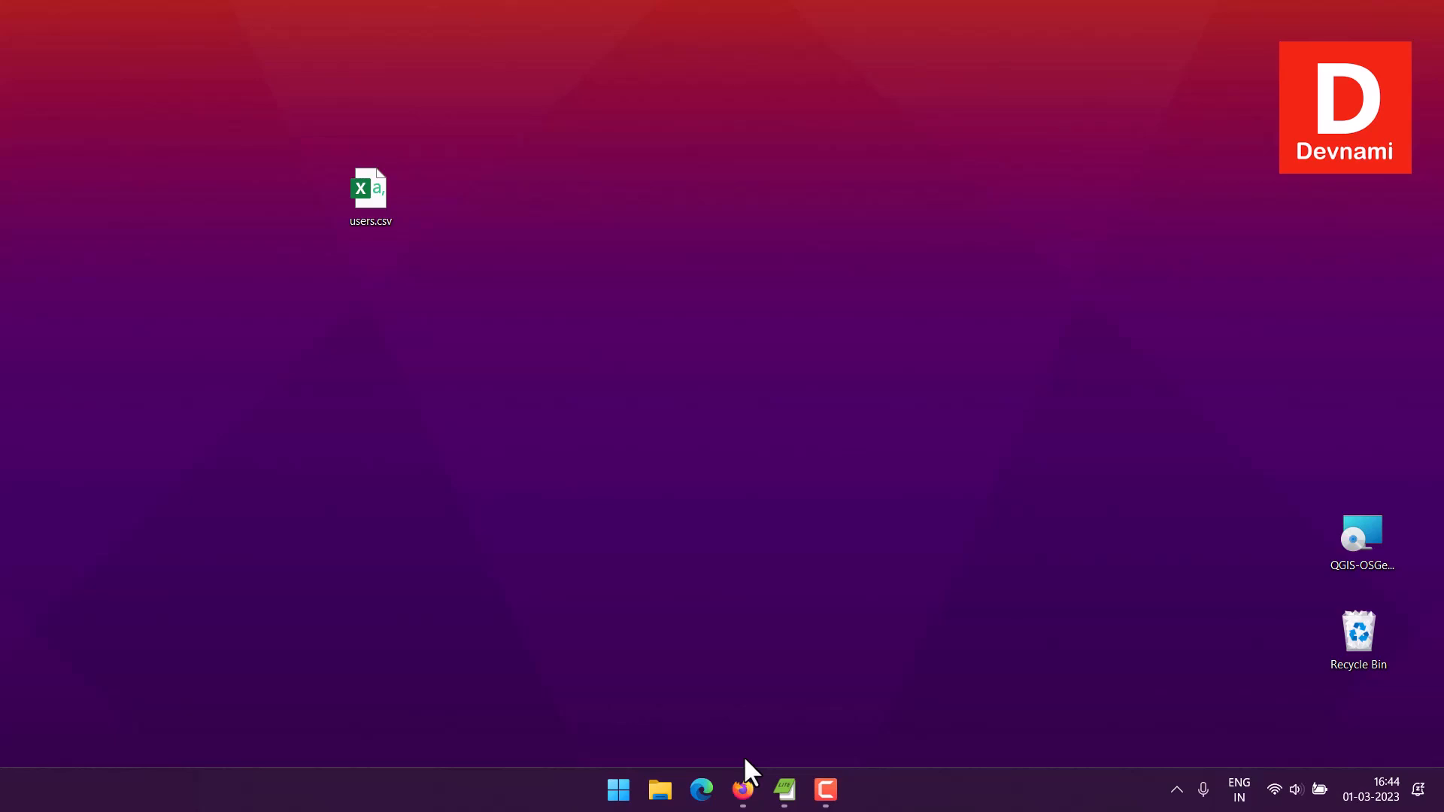
Step: Switch back to Oracle Cloud in Firefox and open the list of Autonomous Databases
left_click(743, 786)
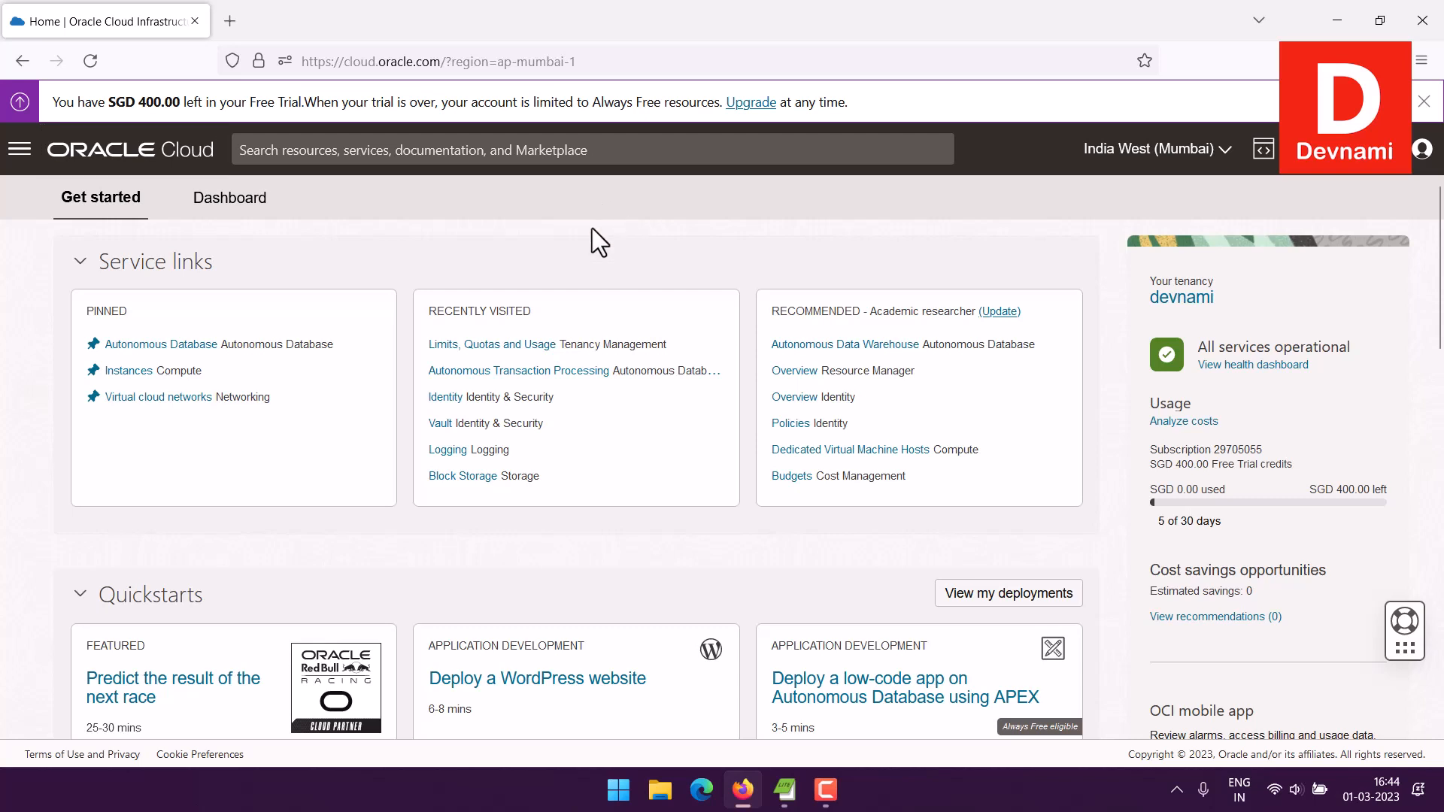
left_click(15, 154)
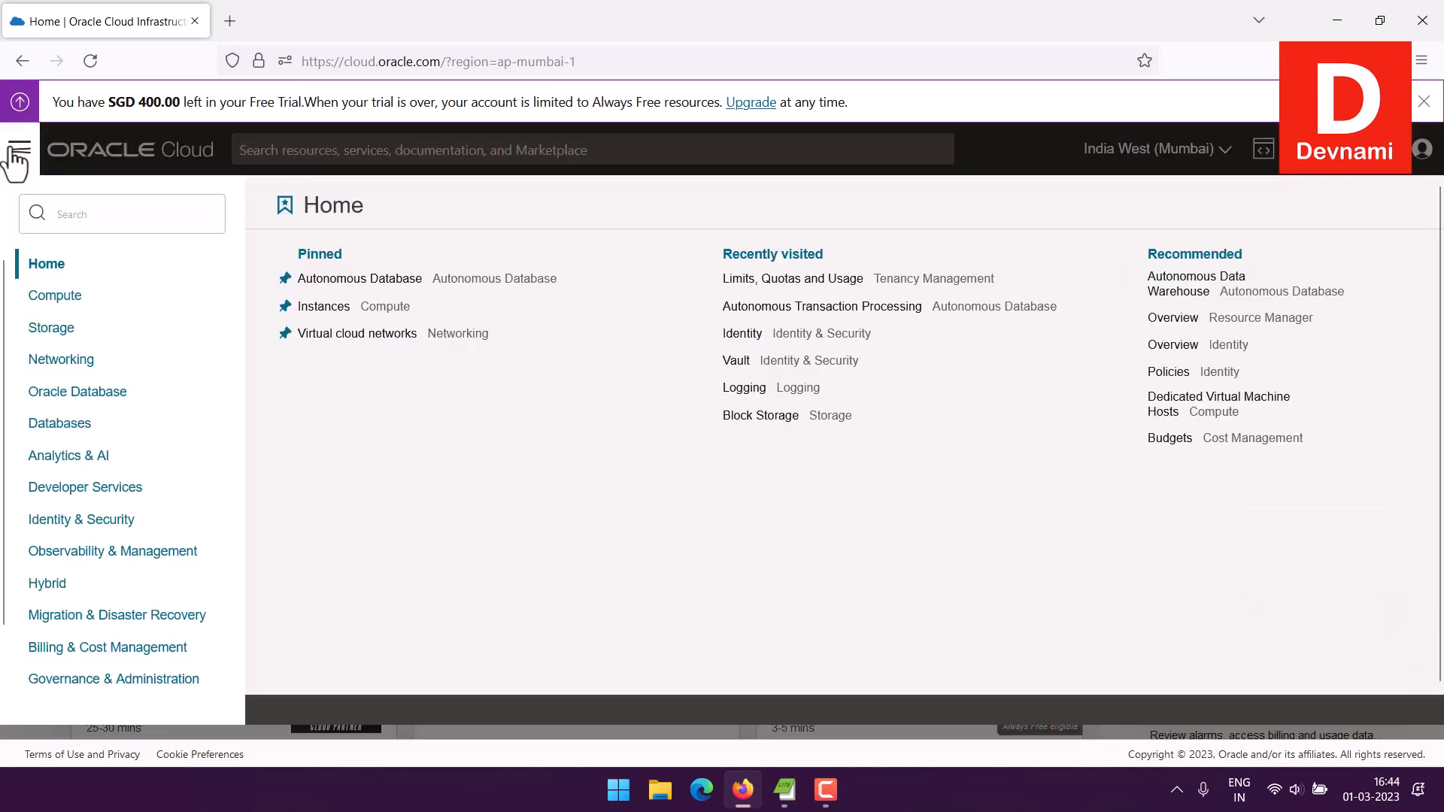
left_click(111, 407)
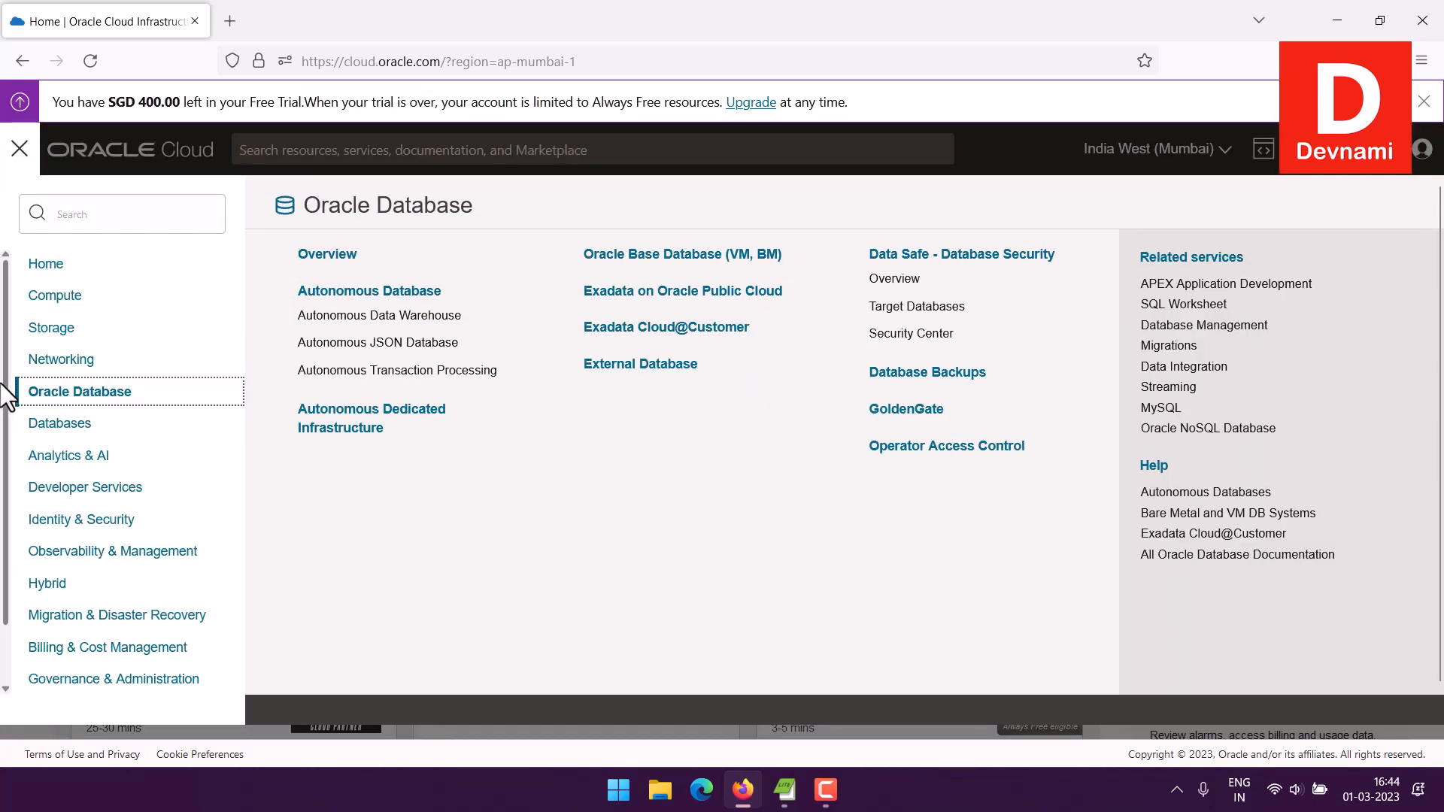
left_click(341, 291)
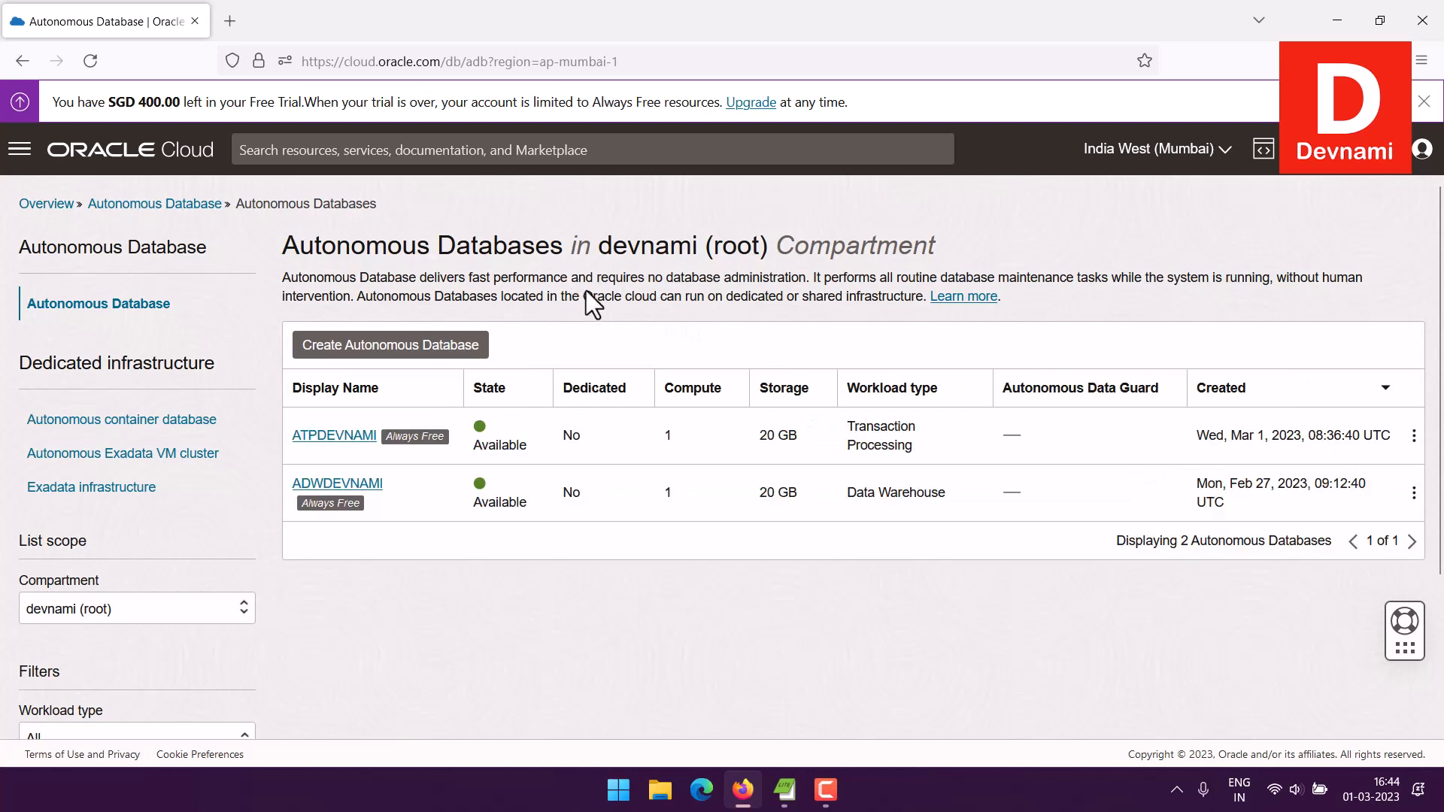
scroll(820, 359, "down", 3)
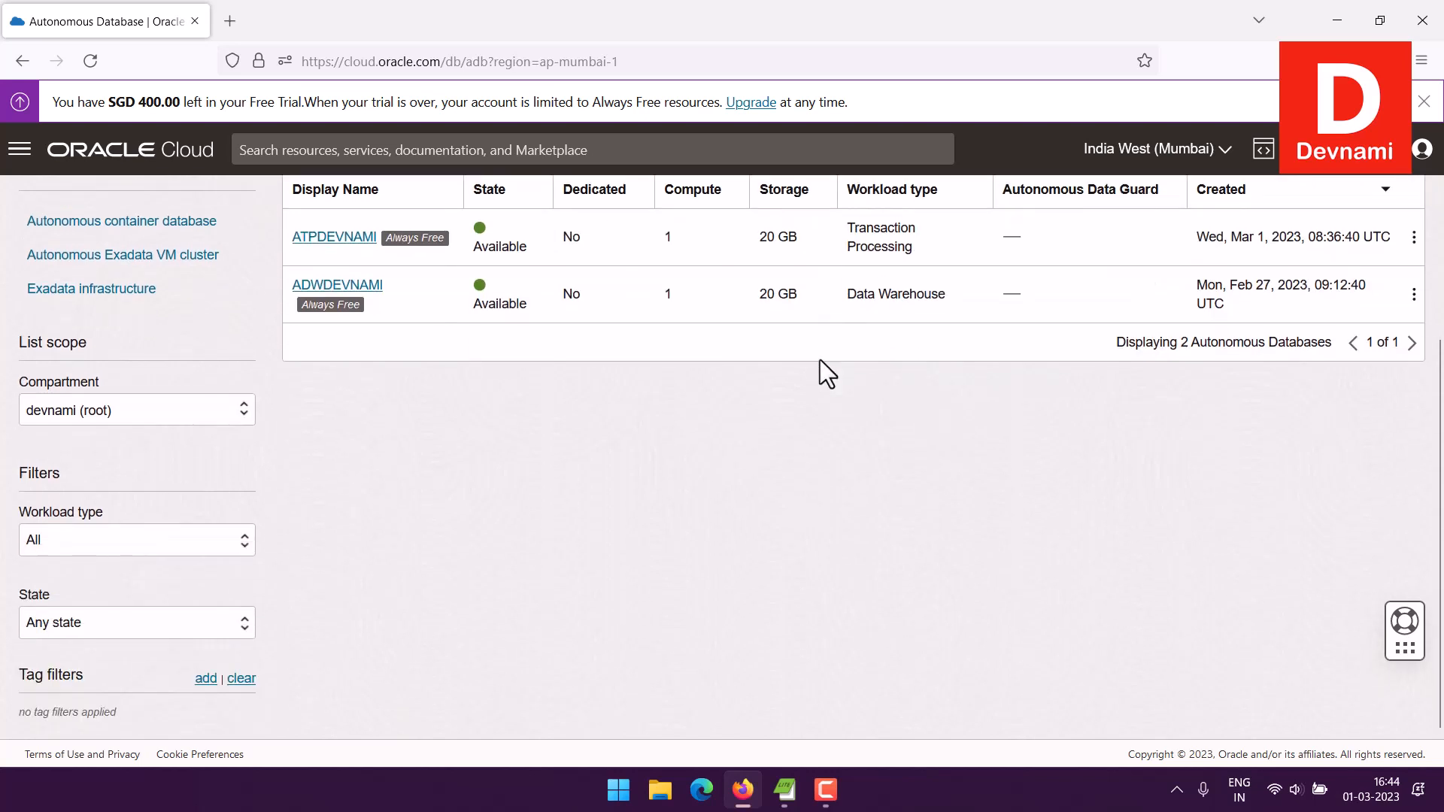
scroll(819, 359, "up", 3)
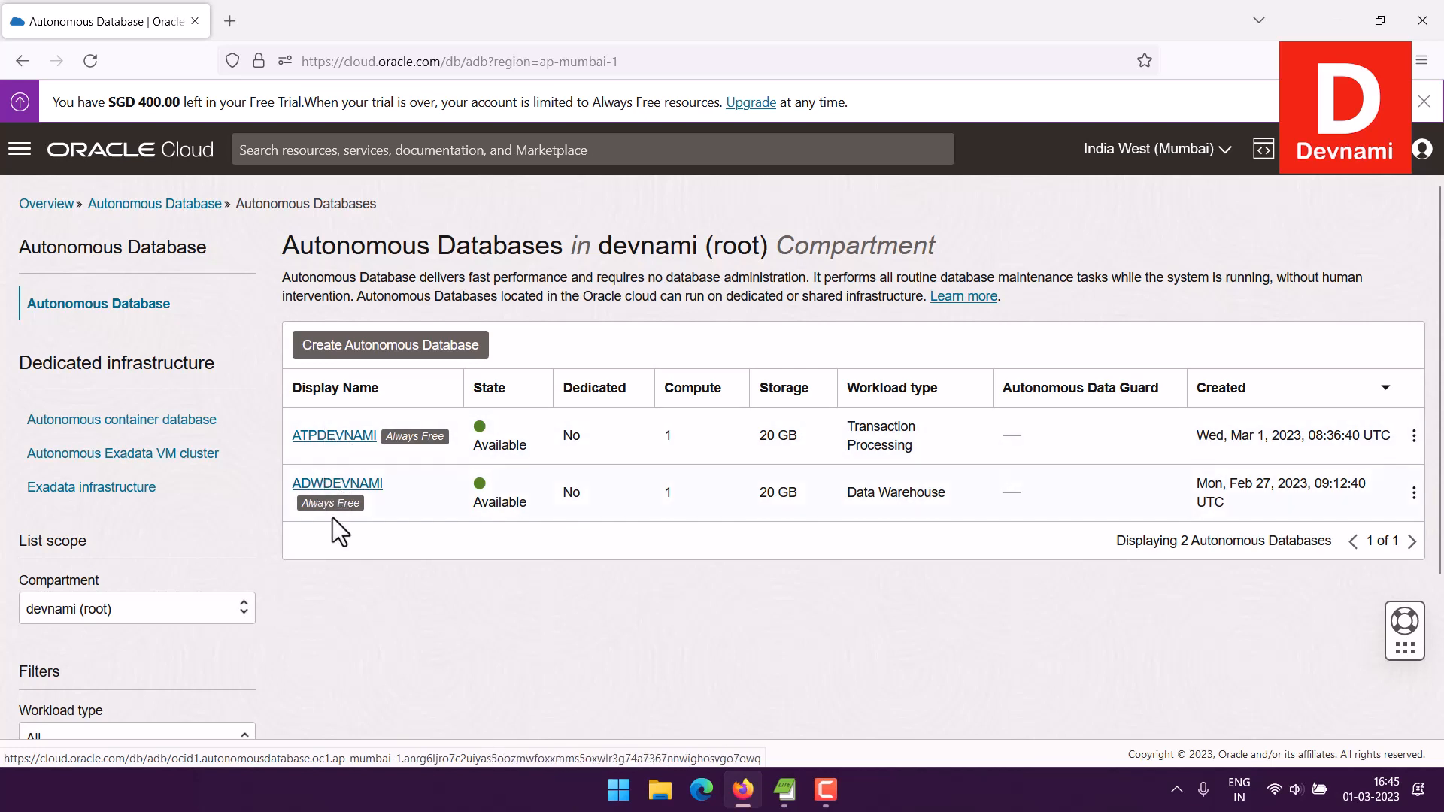
Step: Open the details of the ATPDEVNAMI database and launch its Database Actions
left_click(320, 437)
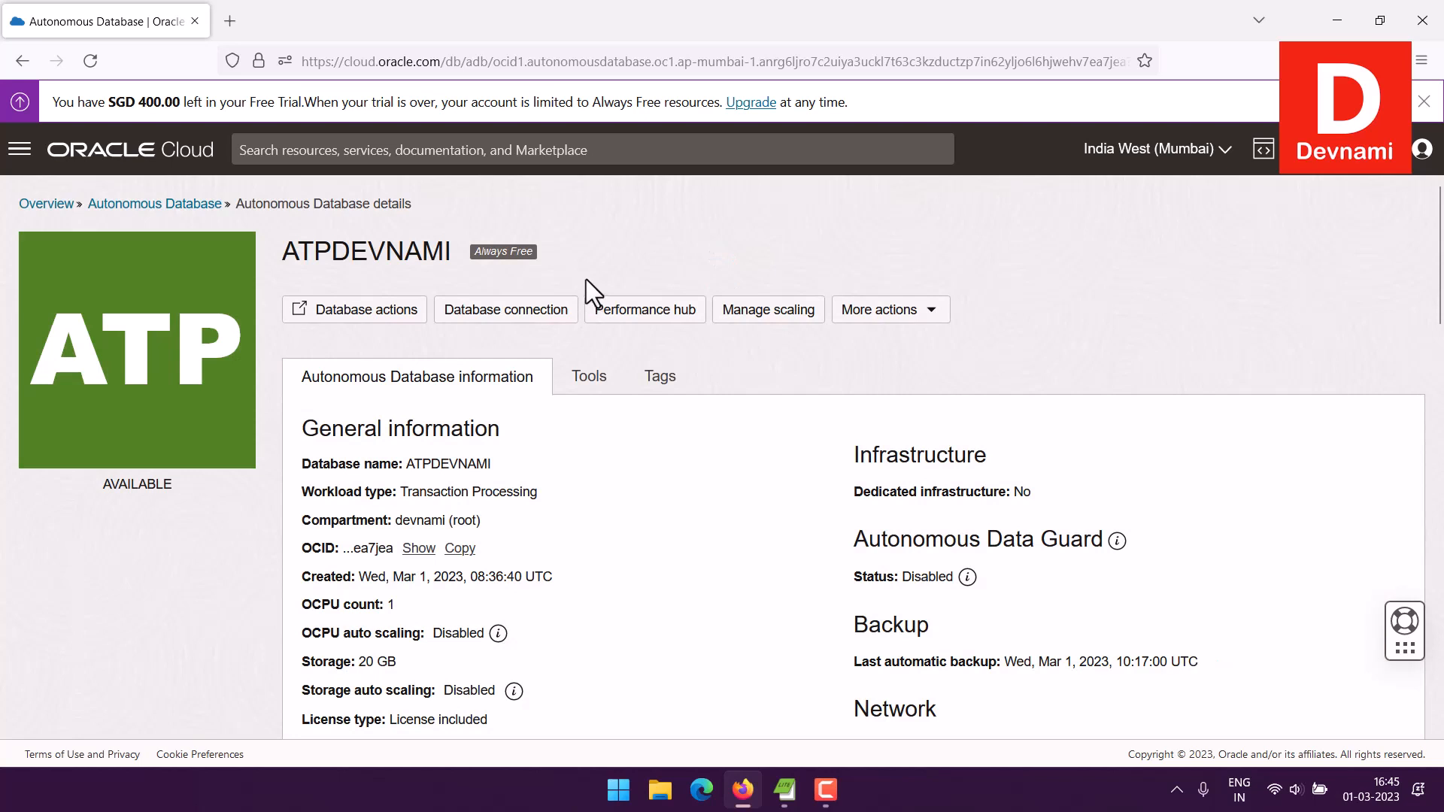
left_click(384, 323)
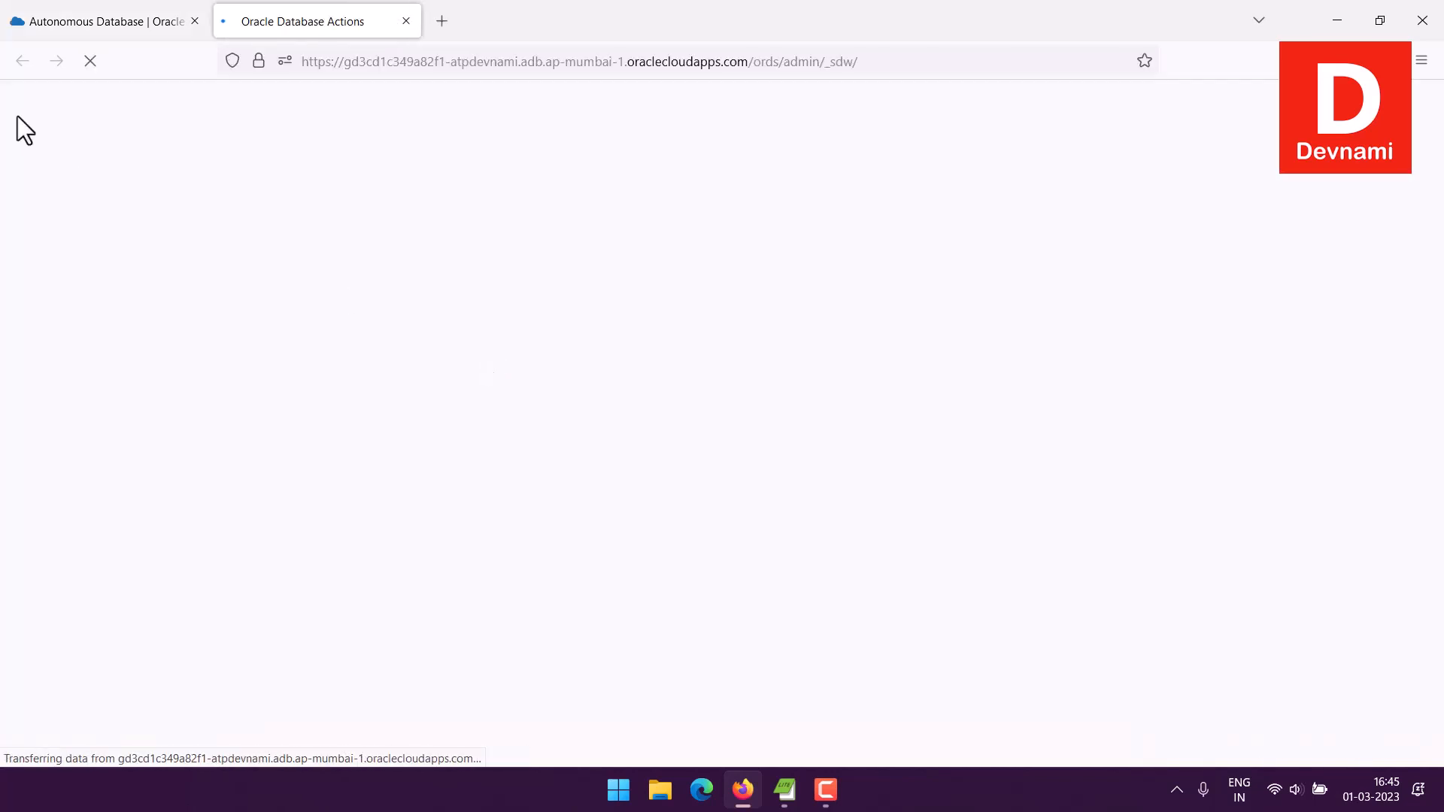
Step: Return to the Autonomous Databases list, open the creation form, and review its basic information, workload and deployment types
left_click(51, 25)
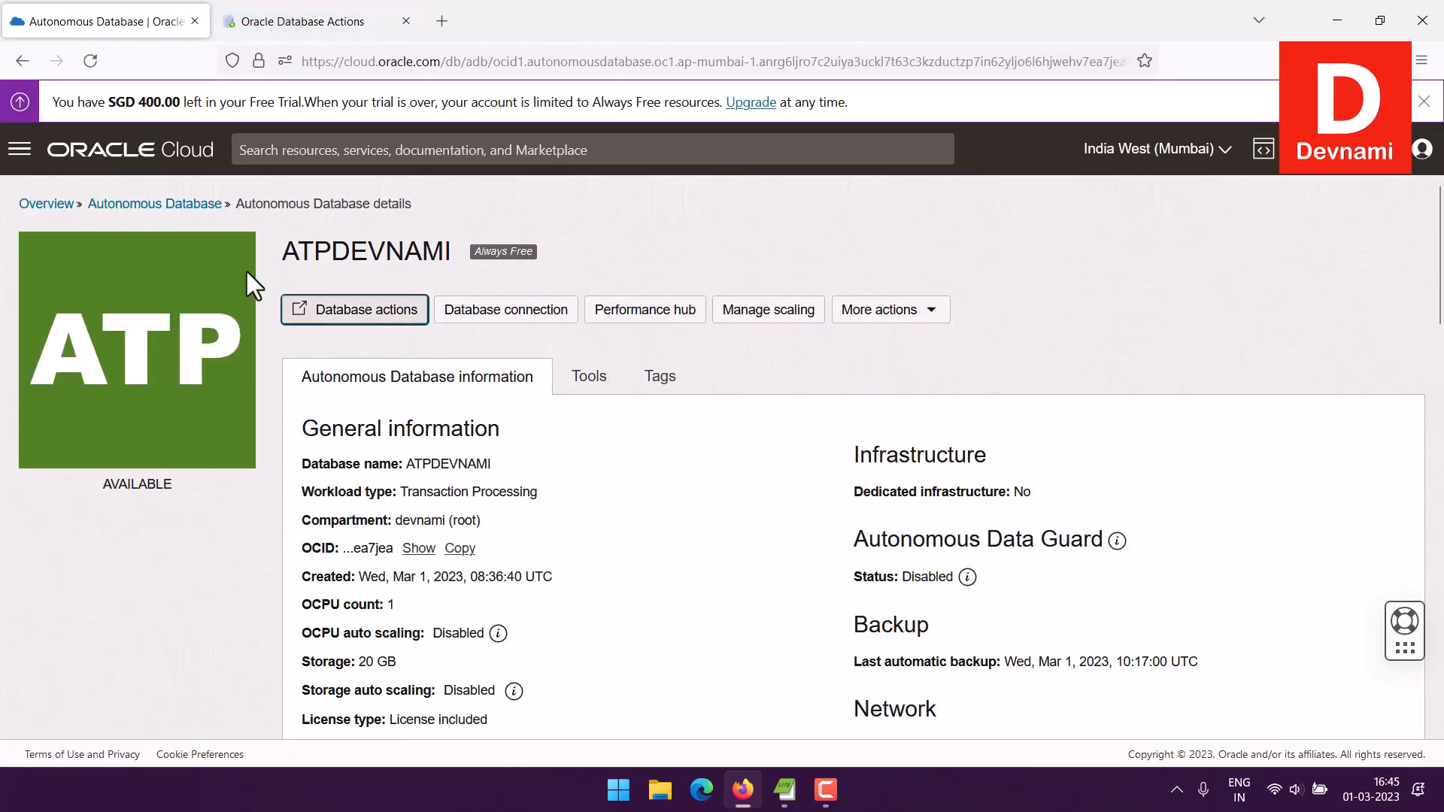
left_click(139, 205)
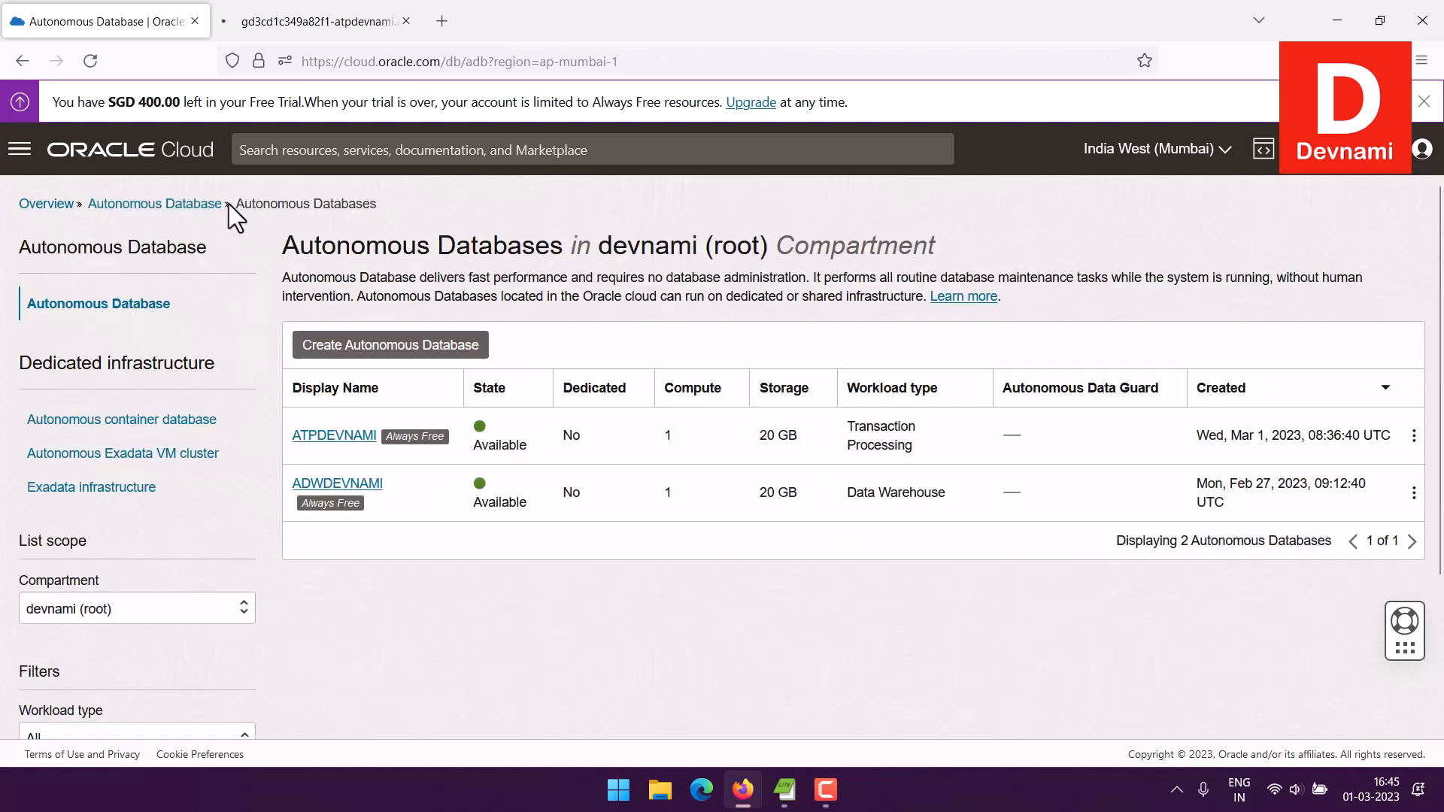
left_click(376, 331)
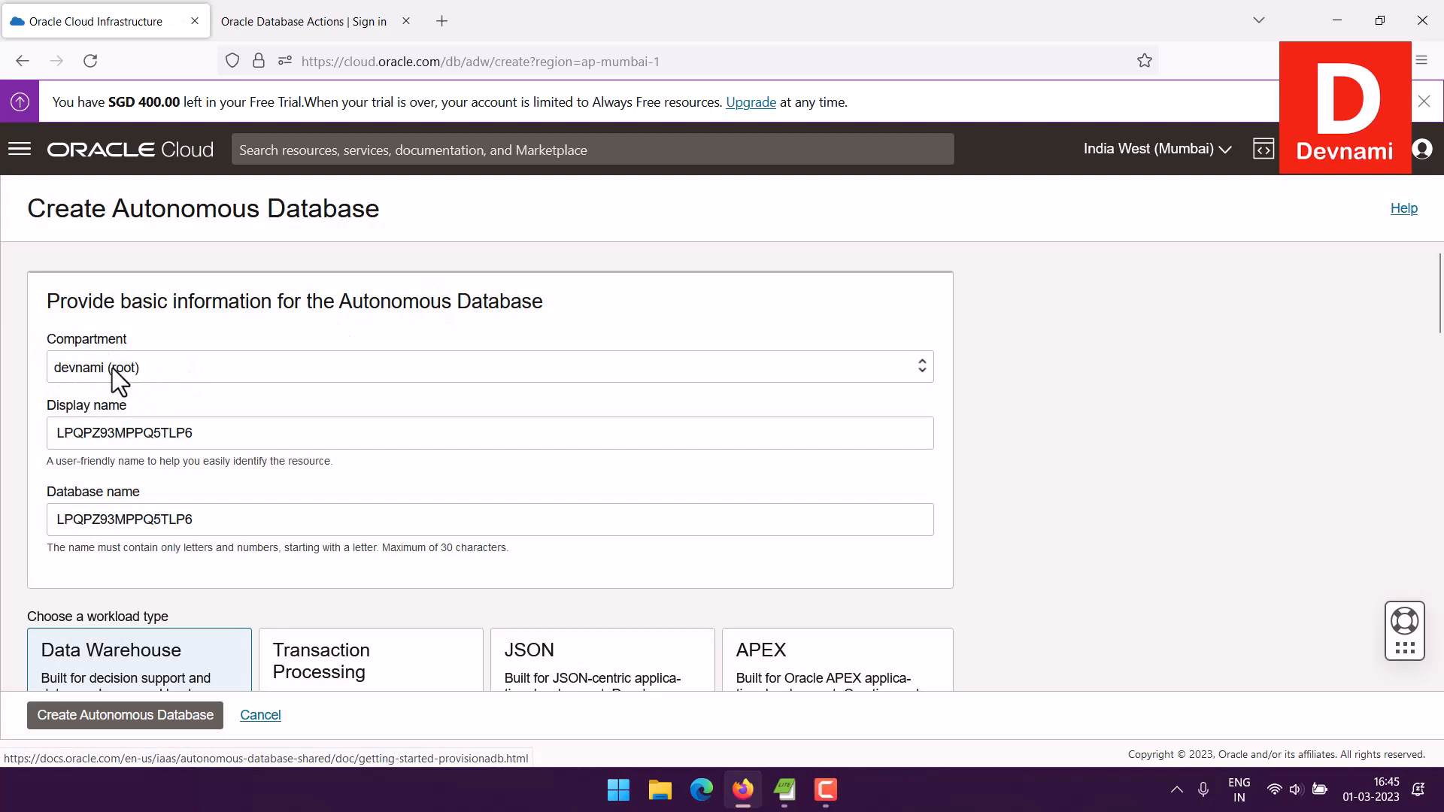
left_click(111, 368)
left_click(24, 340)
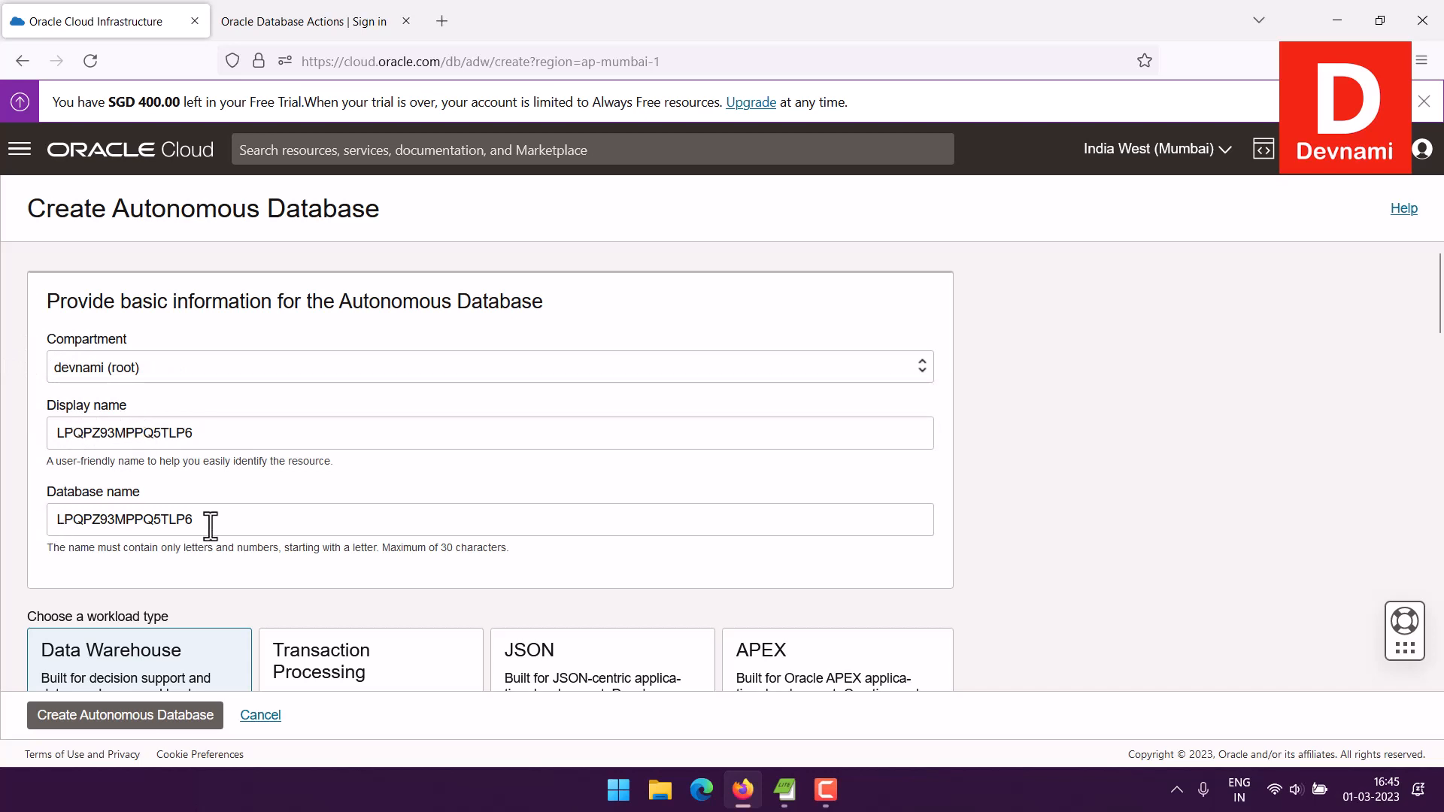
scroll(7, 381, "down", 2)
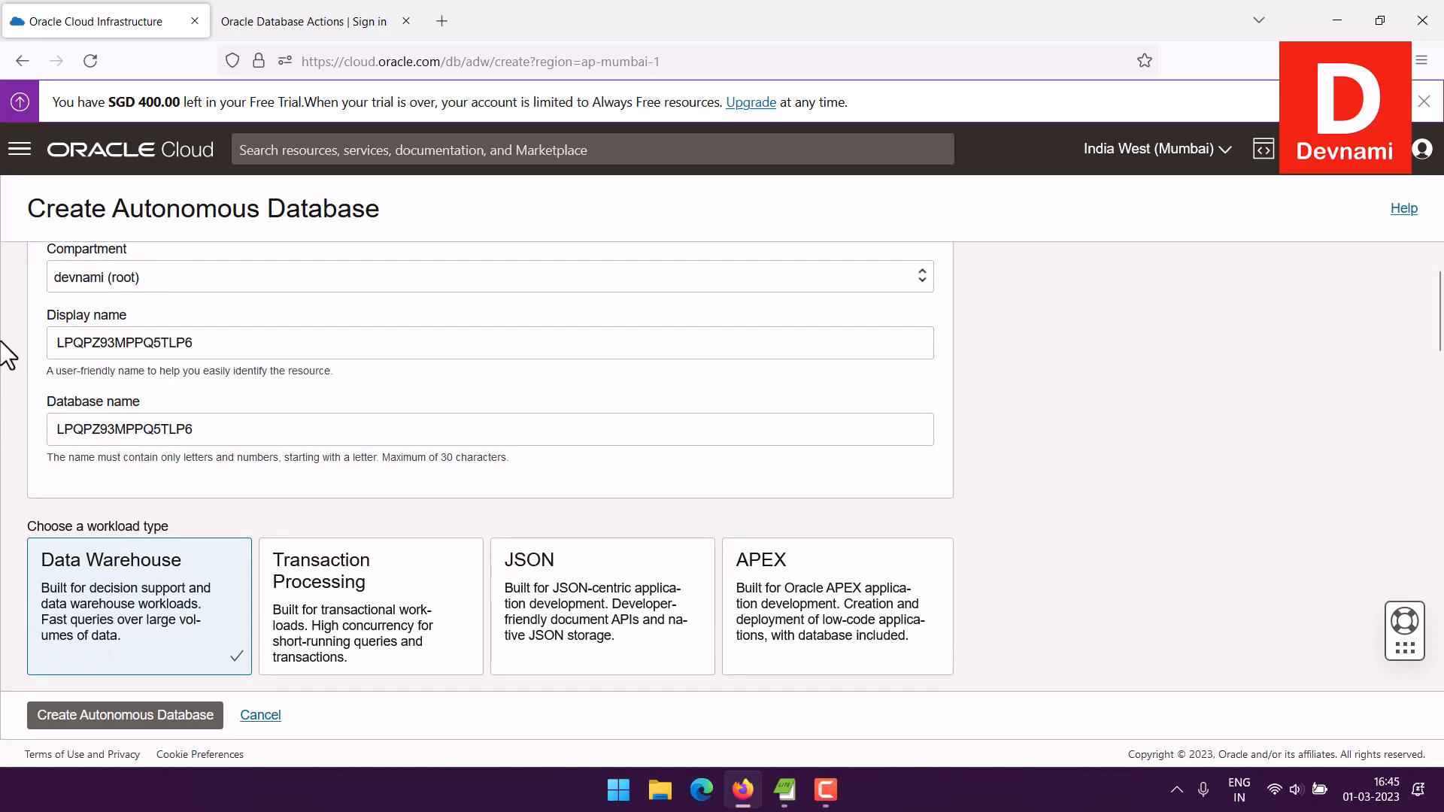
scroll(200, 355, "down", 4)
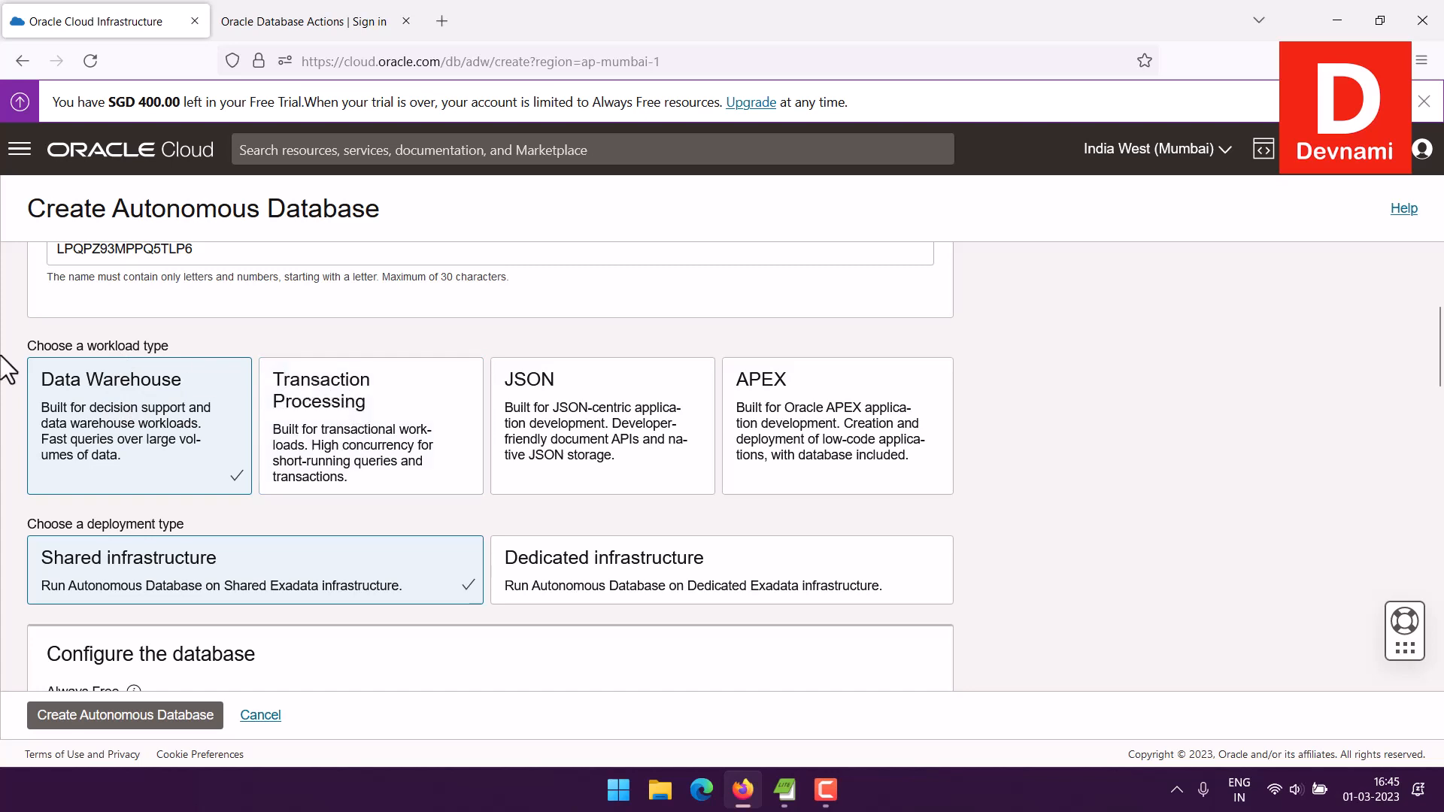
scroll(441, 349, "down", 3)
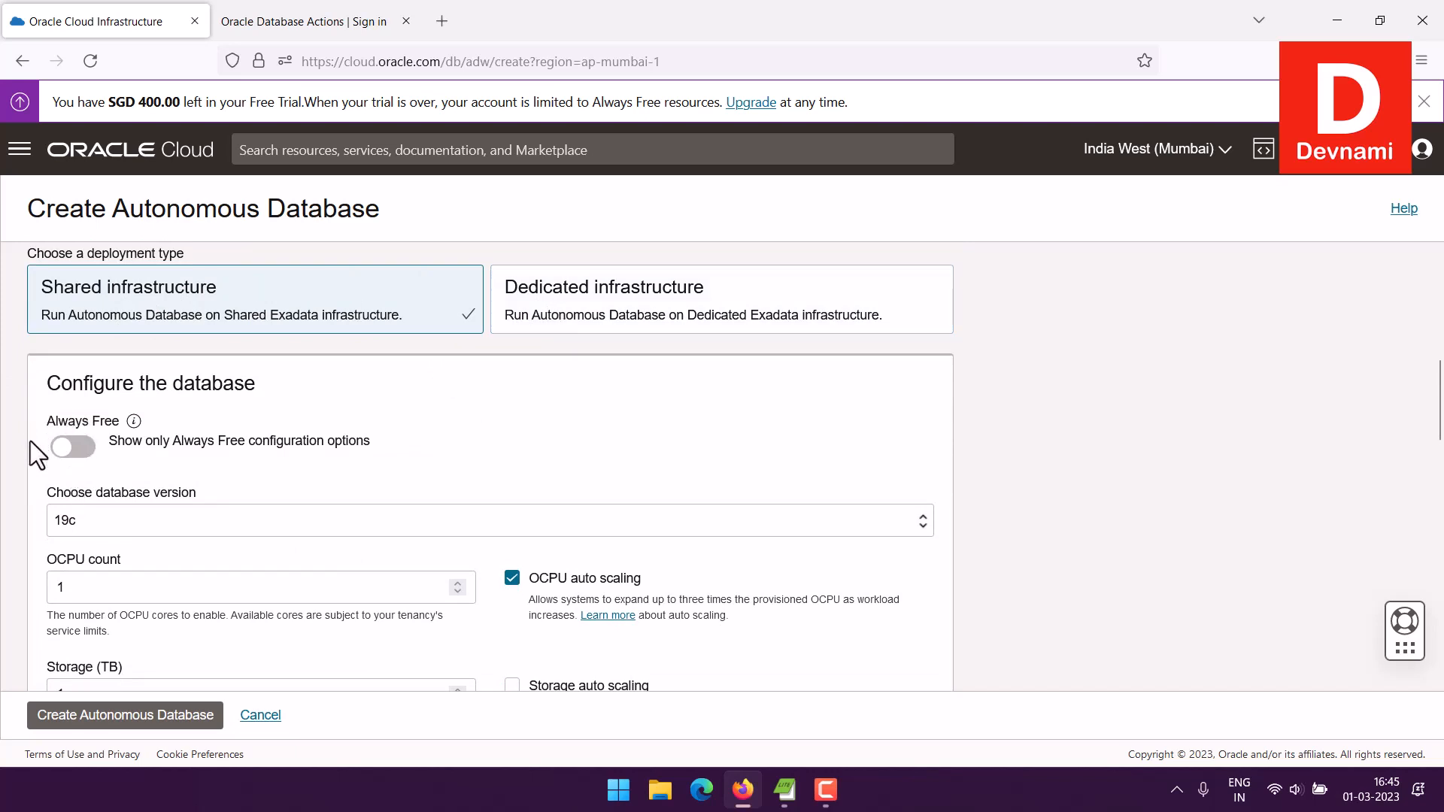
Step: Show only Always Free configuration options in the creation form and review the limit notice, OCPU and storage settings
left_click(73, 447)
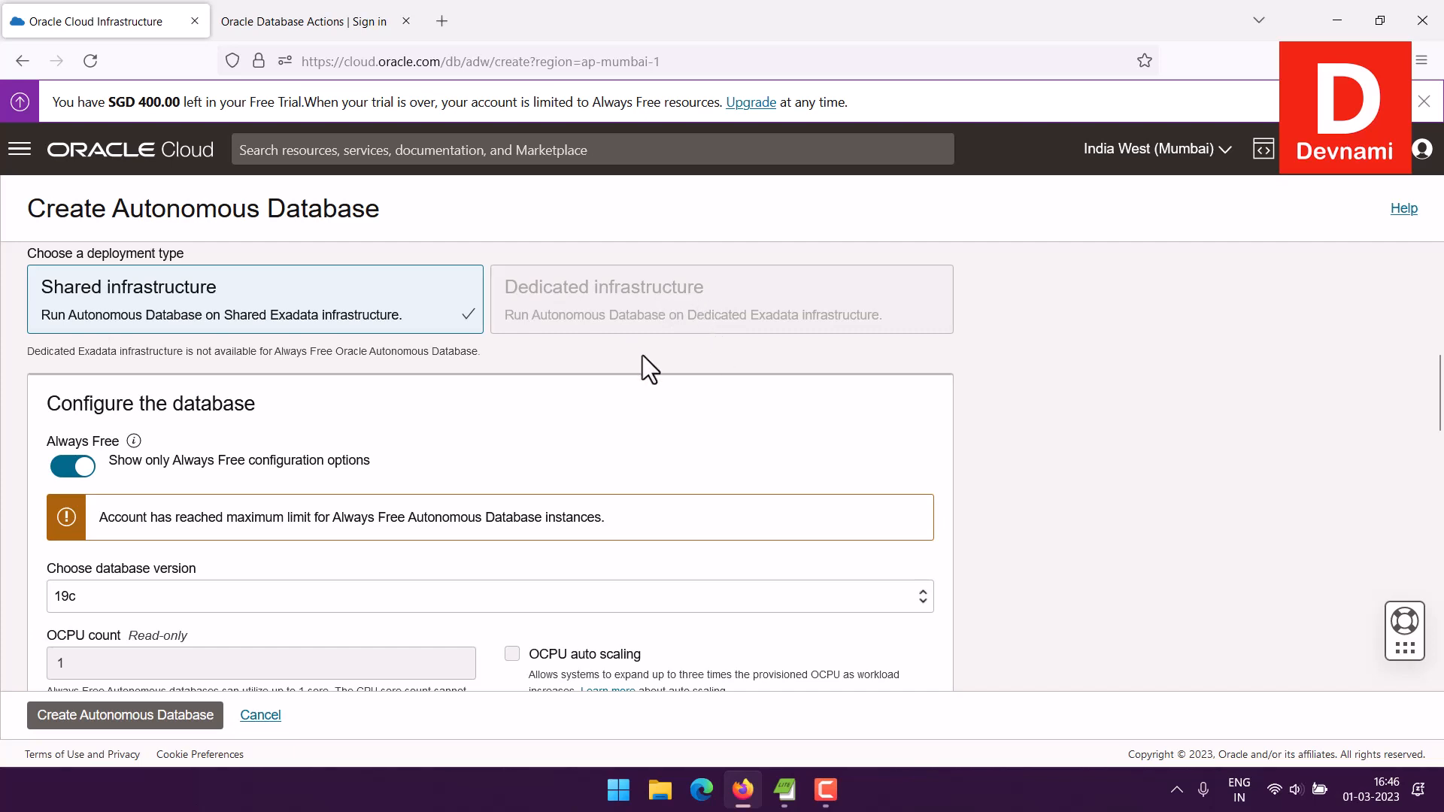
scroll(643, 355, "up", 2)
scroll(978, 459, "down", 1)
scroll(986, 459, "down", 2)
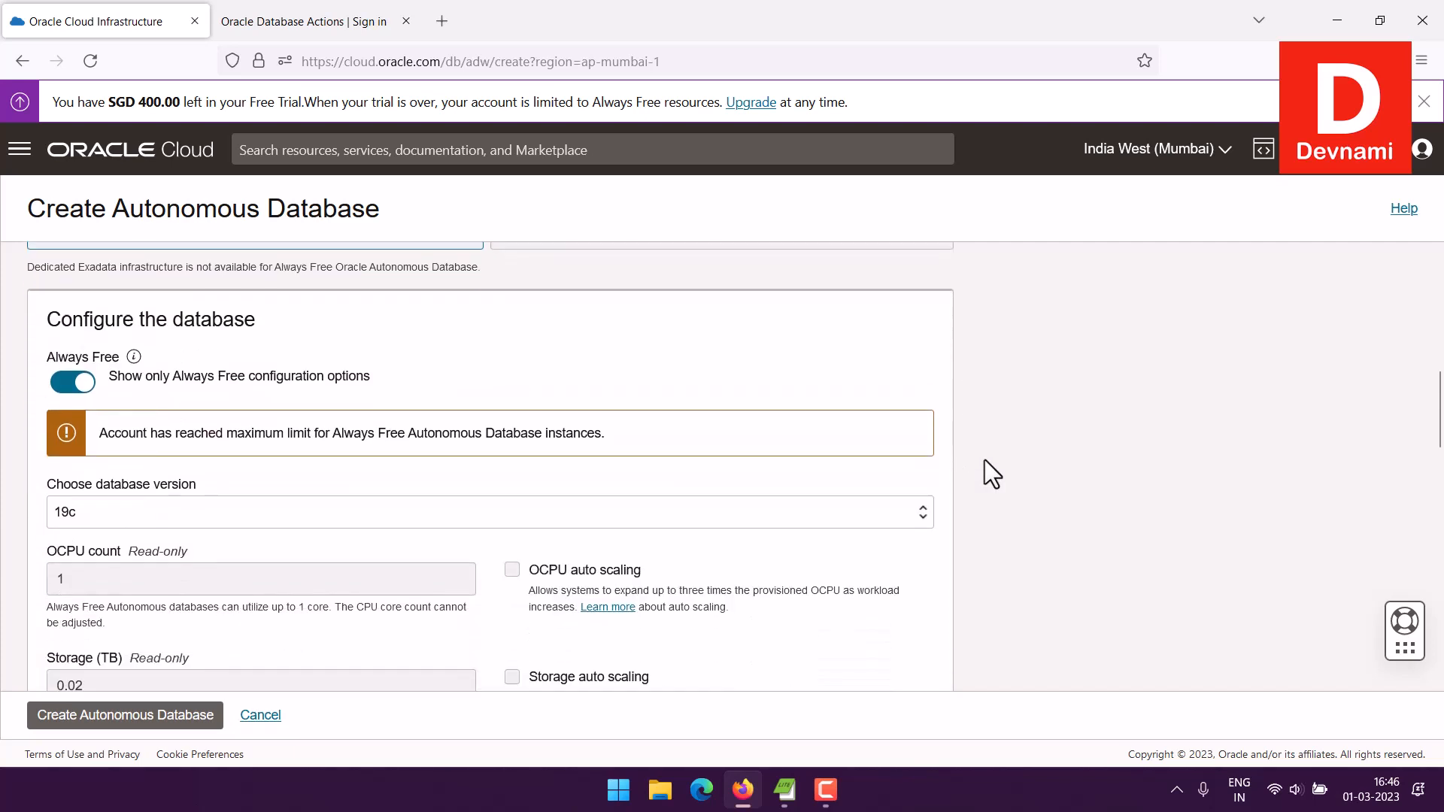
left_click_drag(254, 427, 135, 429)
left_click(135, 428)
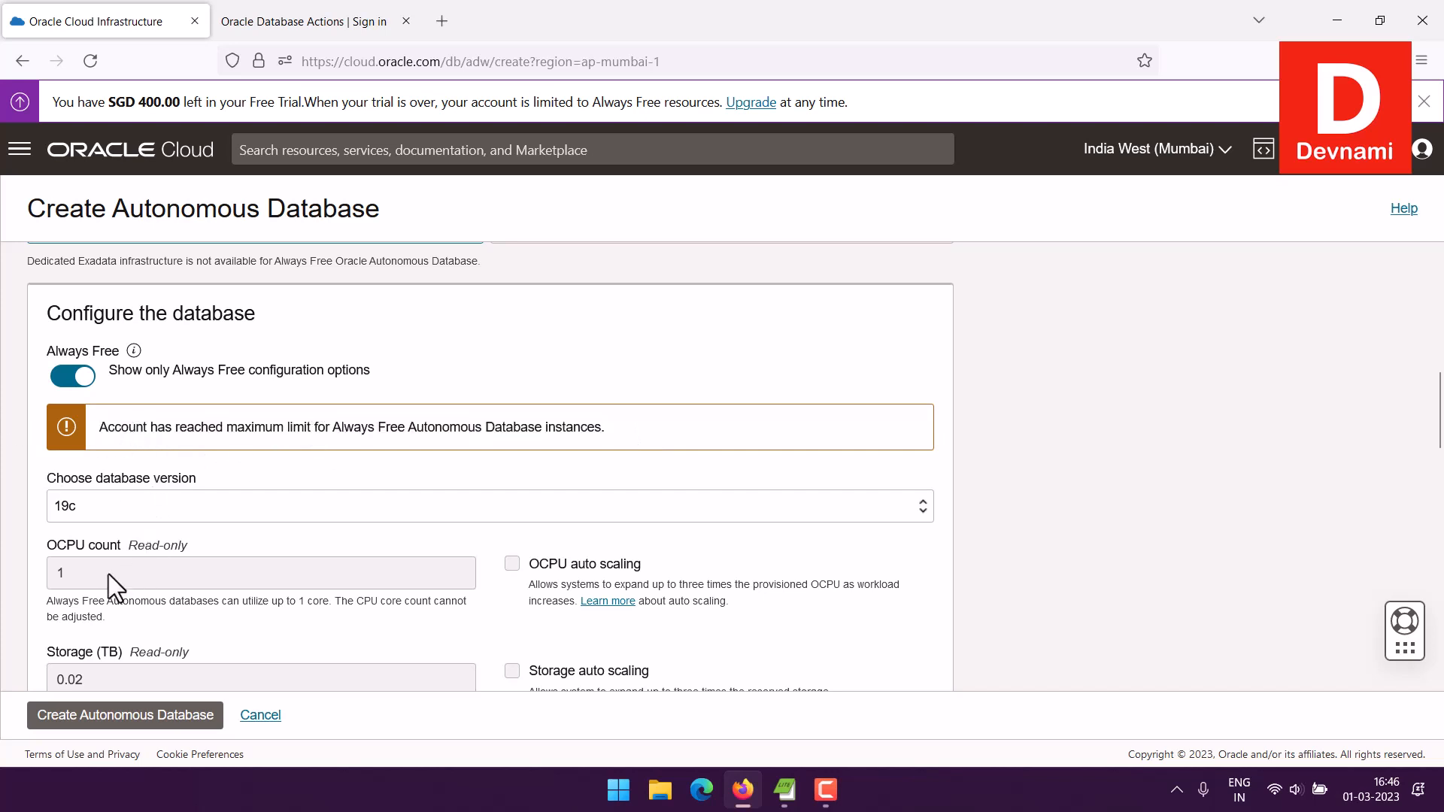
scroll(83, 526, "down", 2)
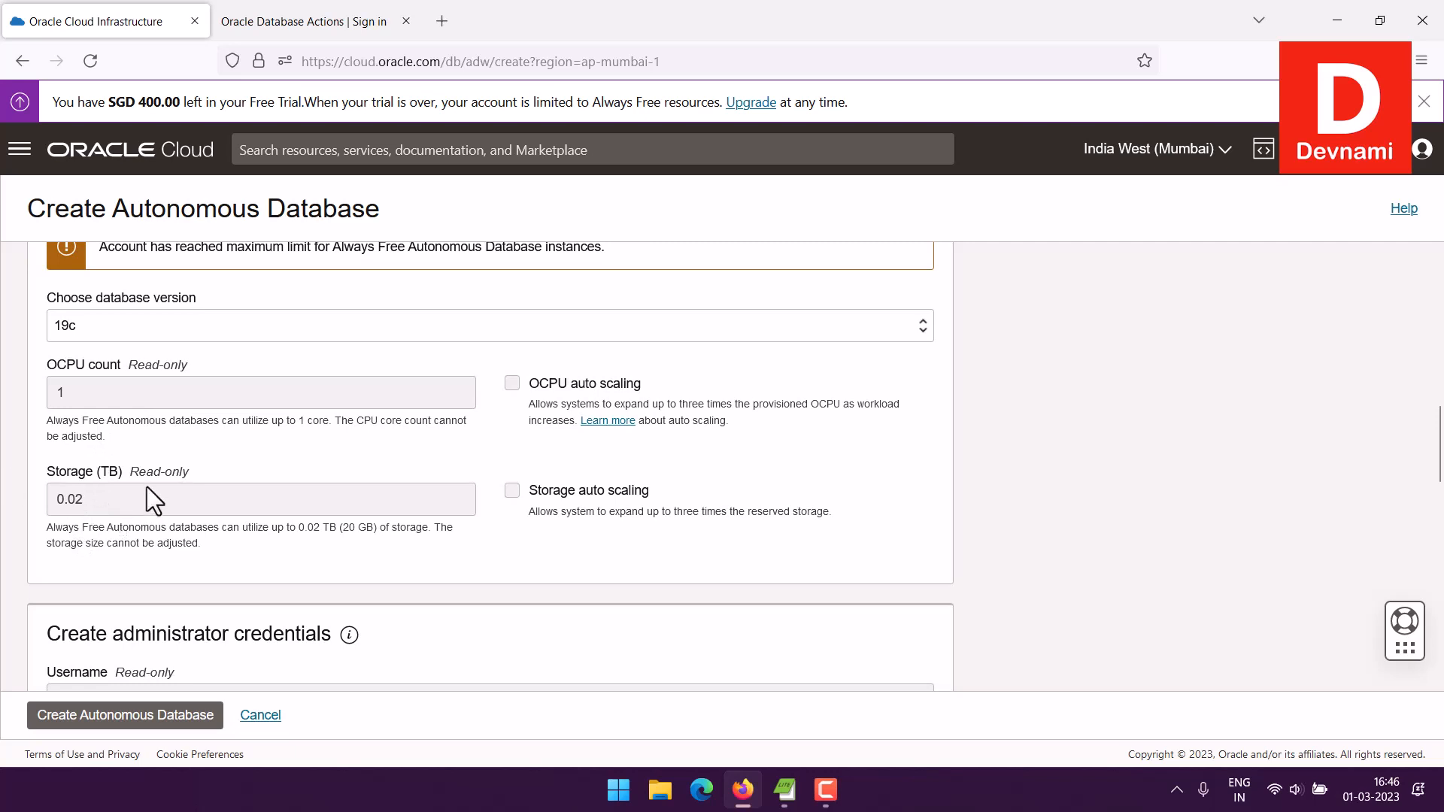
scroll(151, 489, "up", 1)
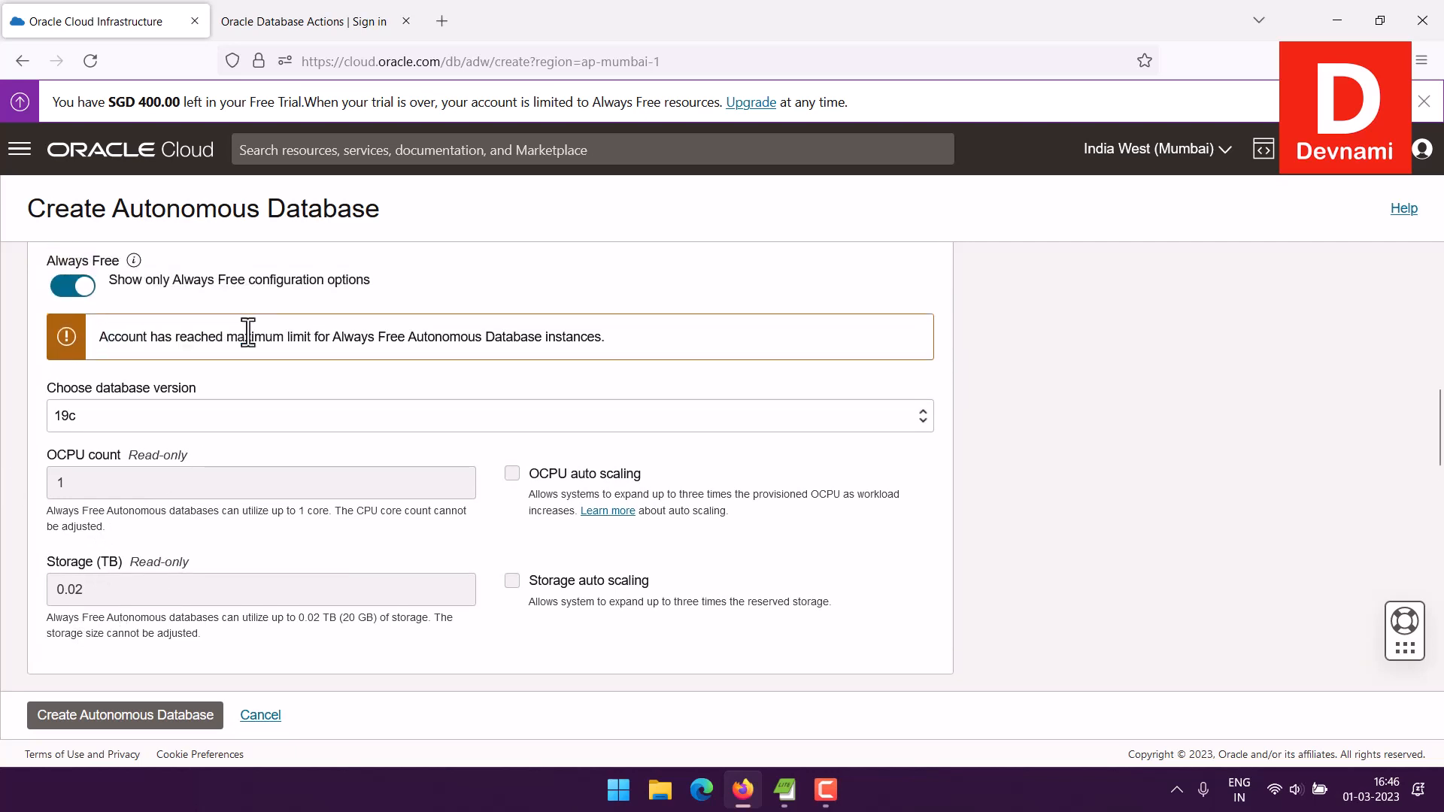
left_click_drag(249, 336, 440, 345)
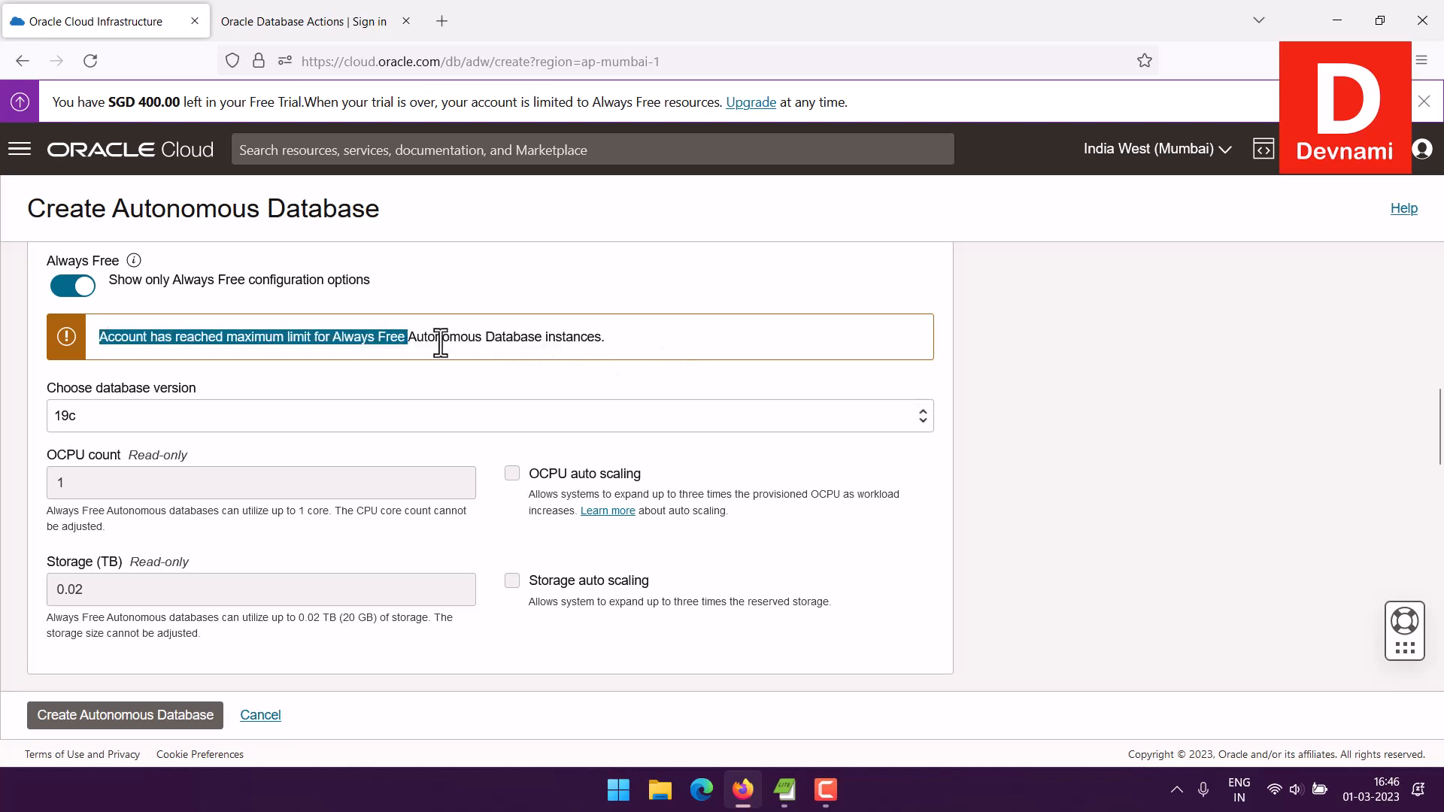
left_click(440, 345)
left_click_drag(332, 336, 620, 337)
left_click(622, 332)
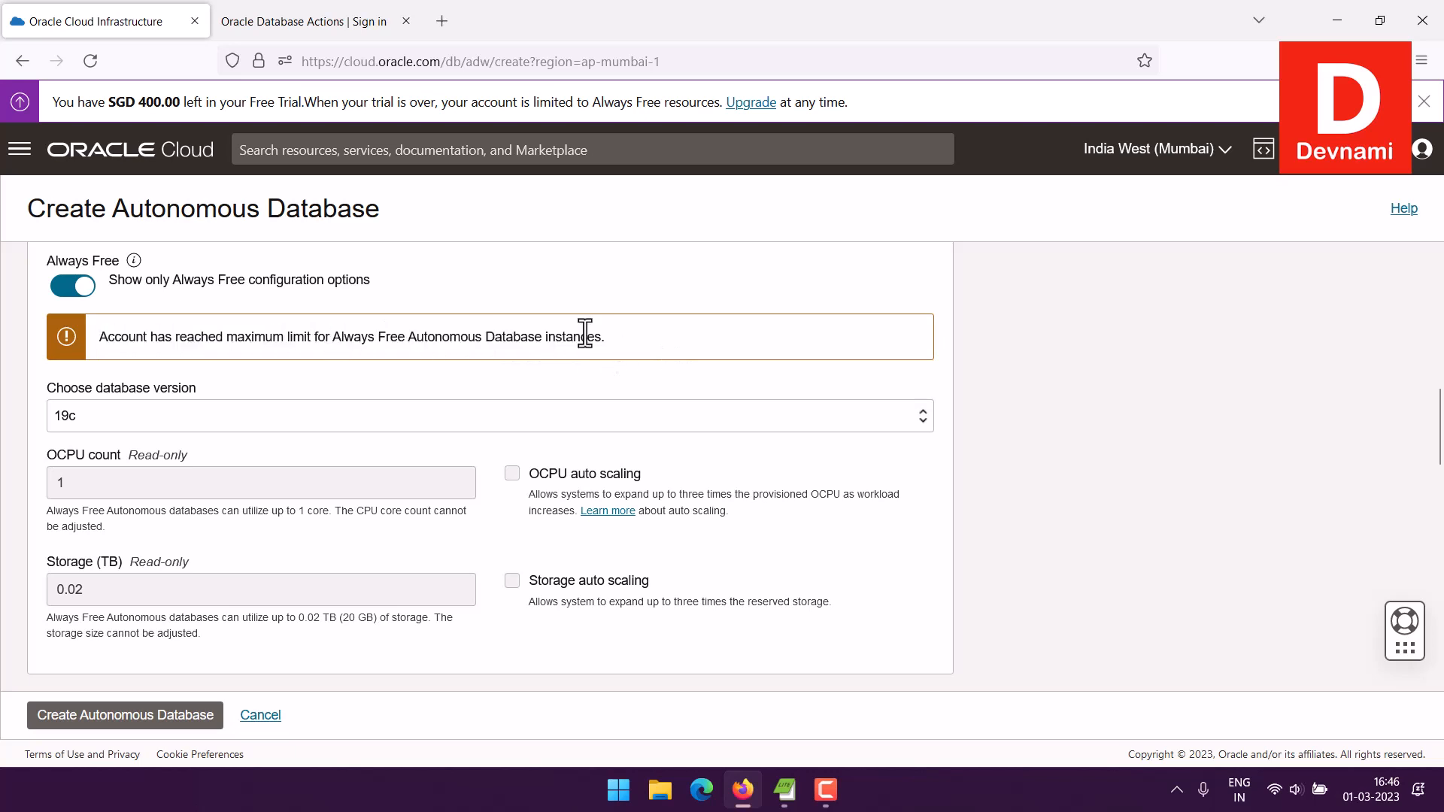
Step: Review the creation form's administrator credentials, network access, license and contact sections
scroll(219, 331, "down", 5)
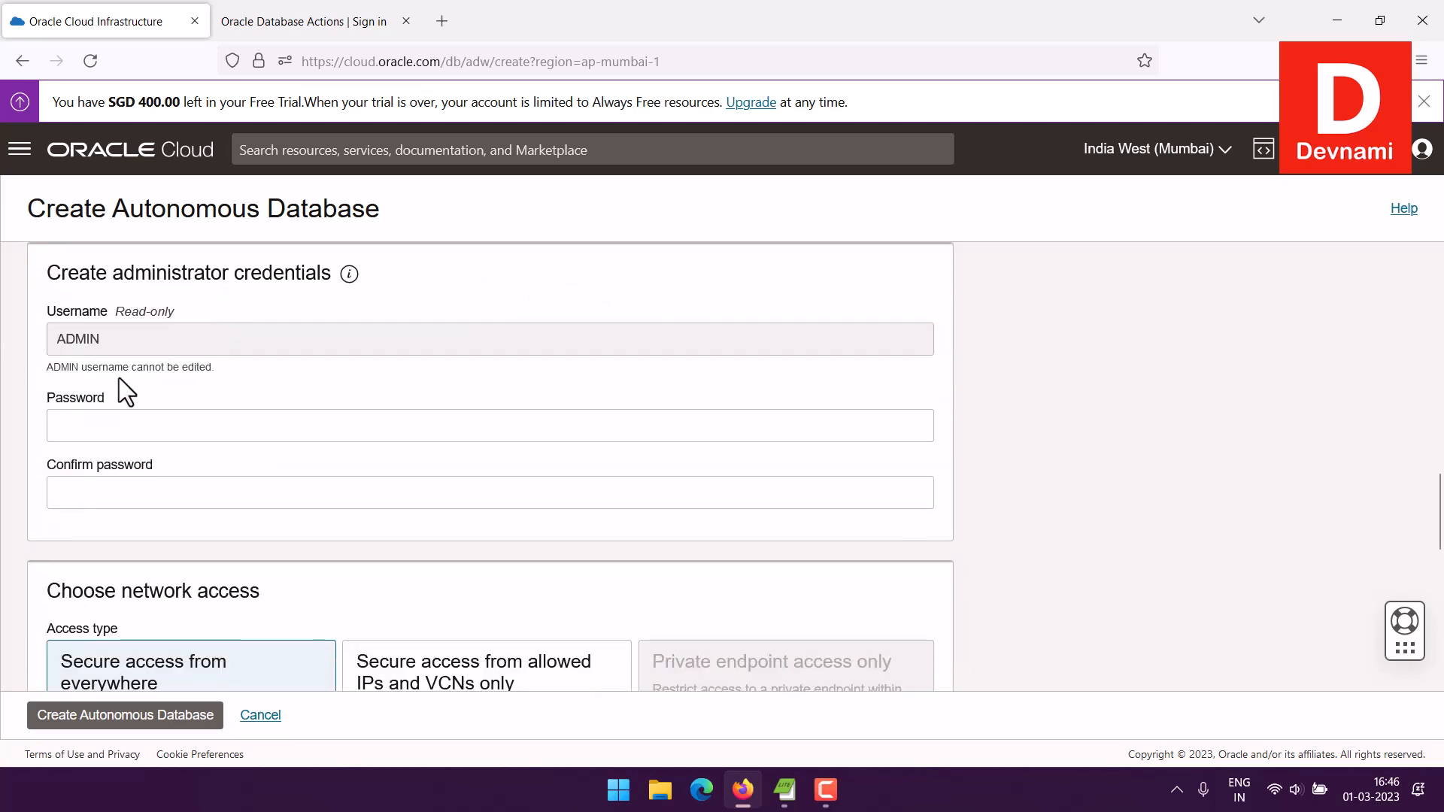
scroll(19, 367, "down", 4)
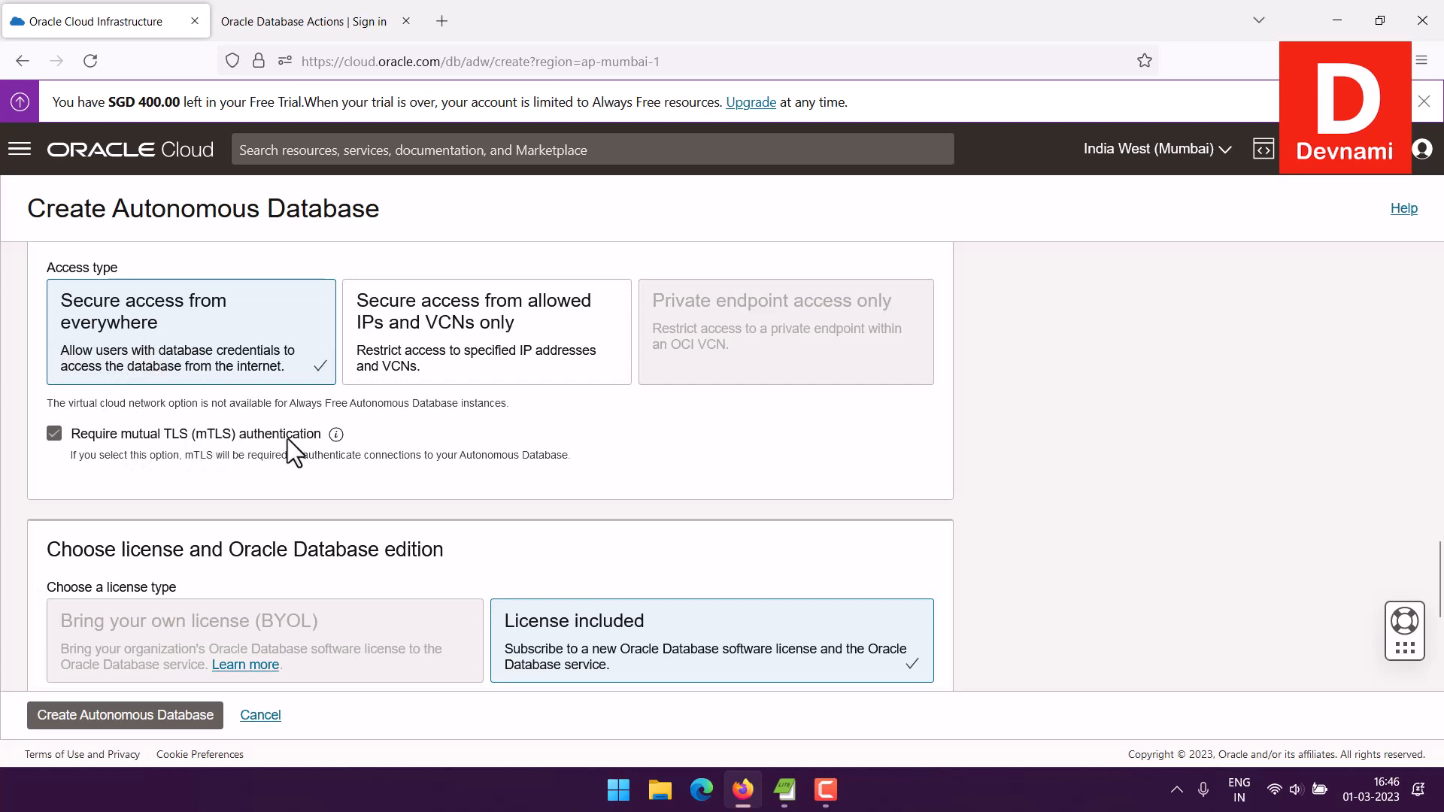
scroll(381, 412, "down", 3)
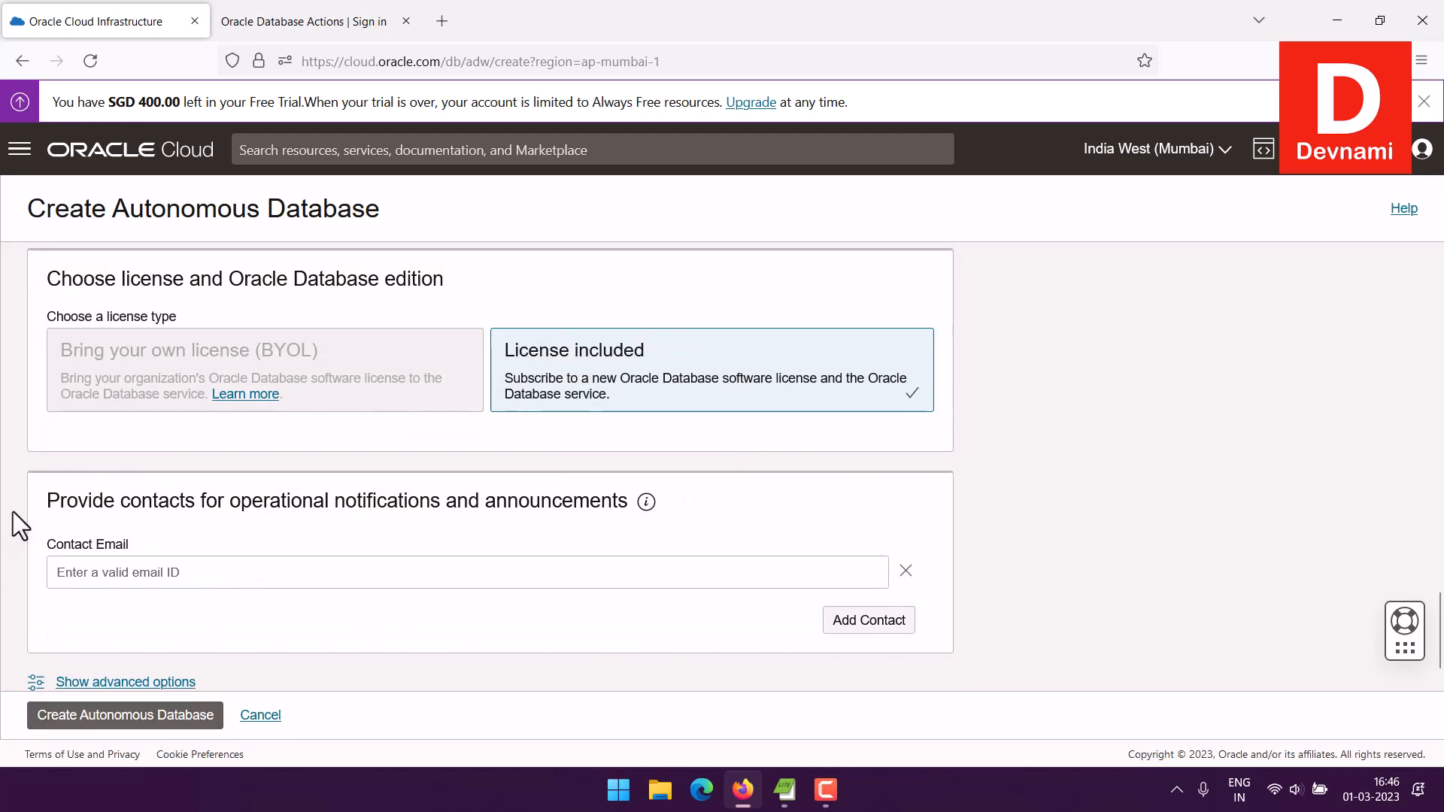
scroll(12, 510, "up", 10)
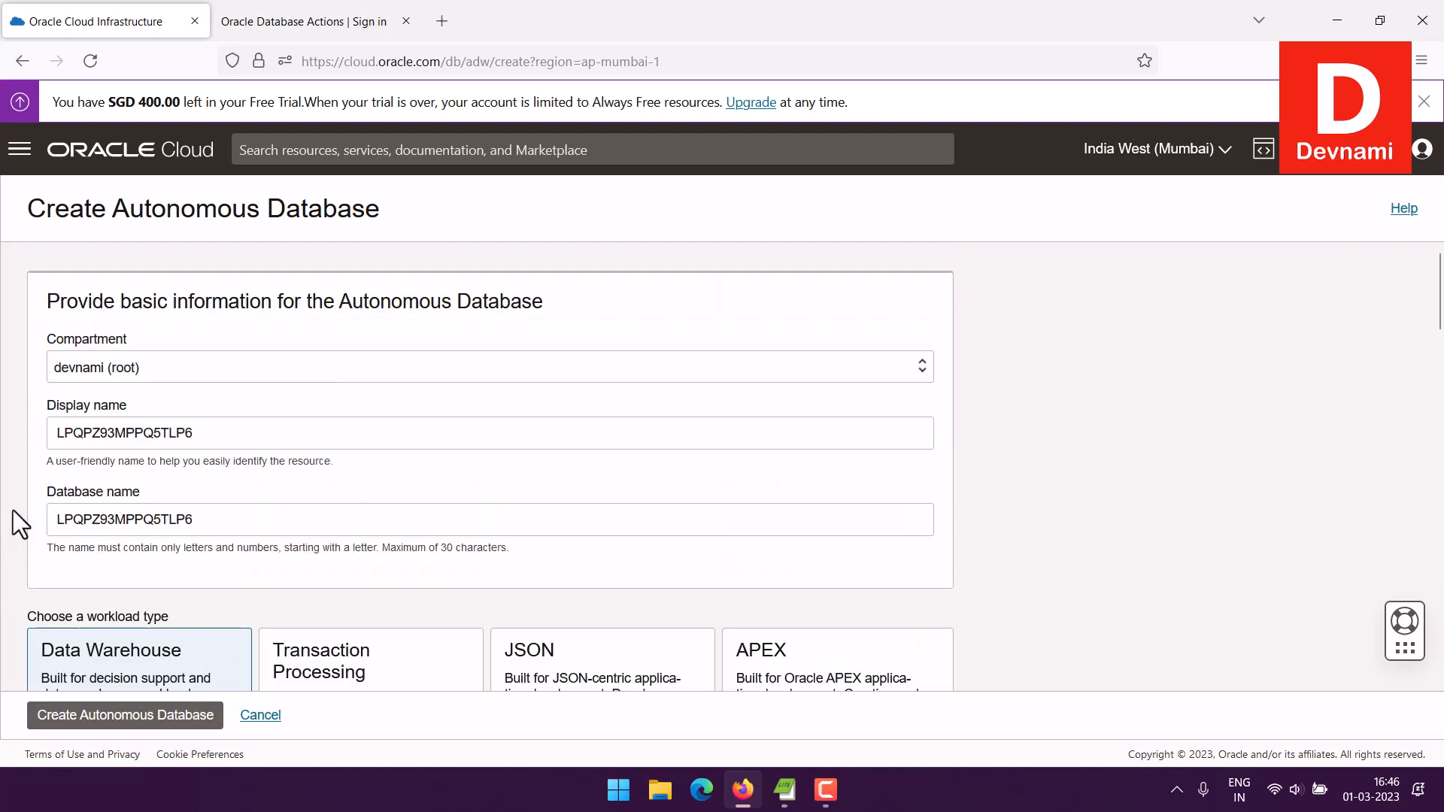
Step: Leave the creation form for the home page and reopen ATPDEVNAMI's details from the pinned Autonomous Database service
left_click(53, 155)
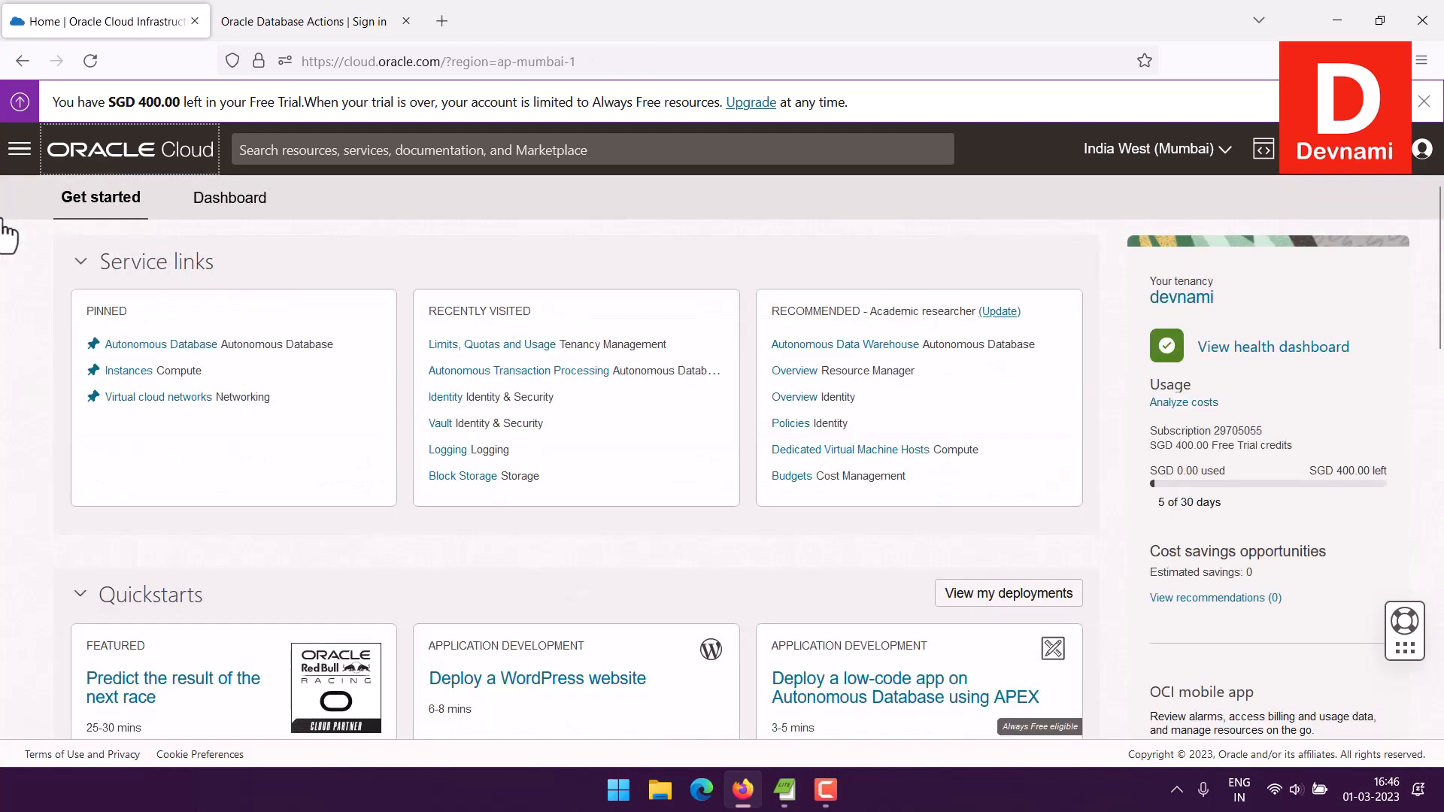
left_click(192, 346)
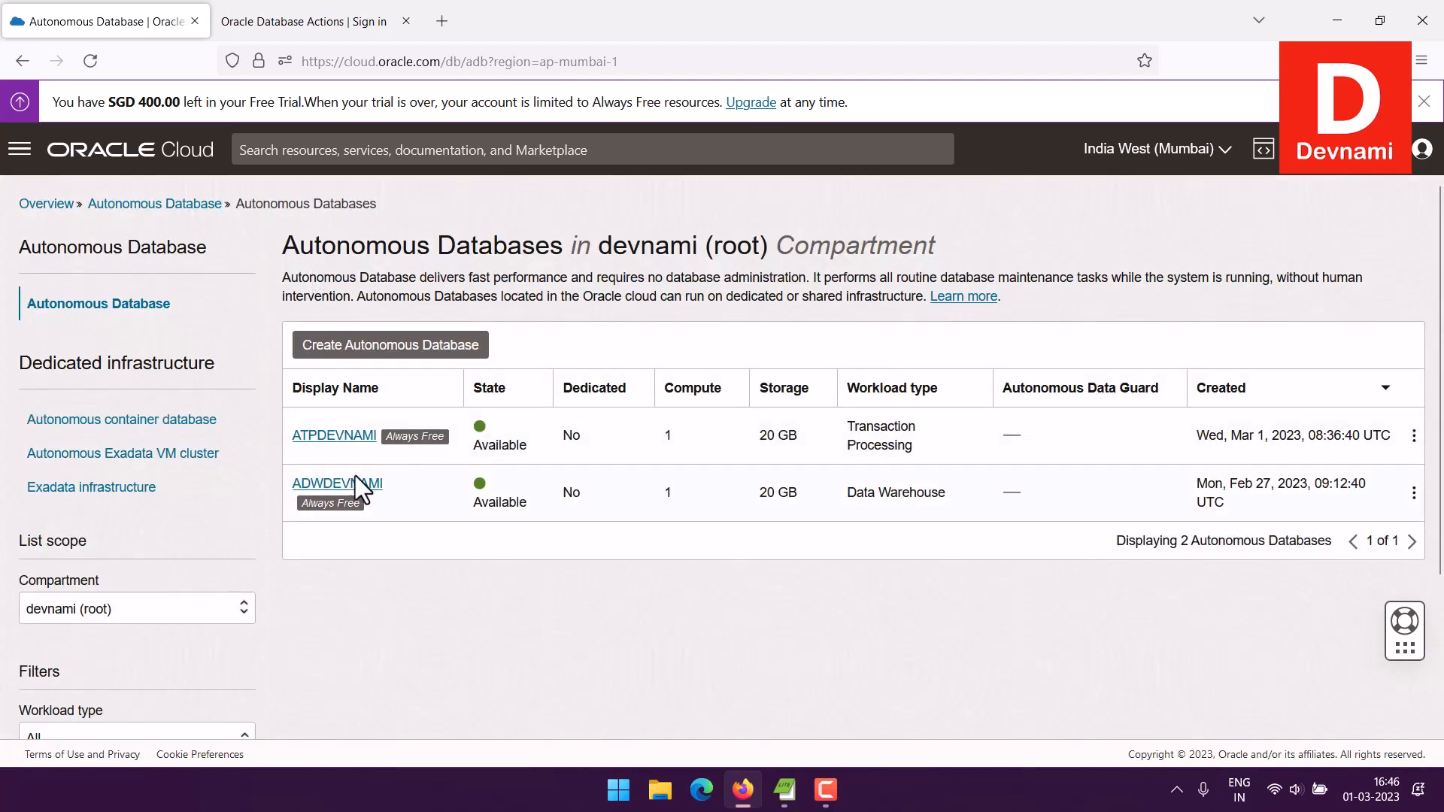
left_click(334, 436)
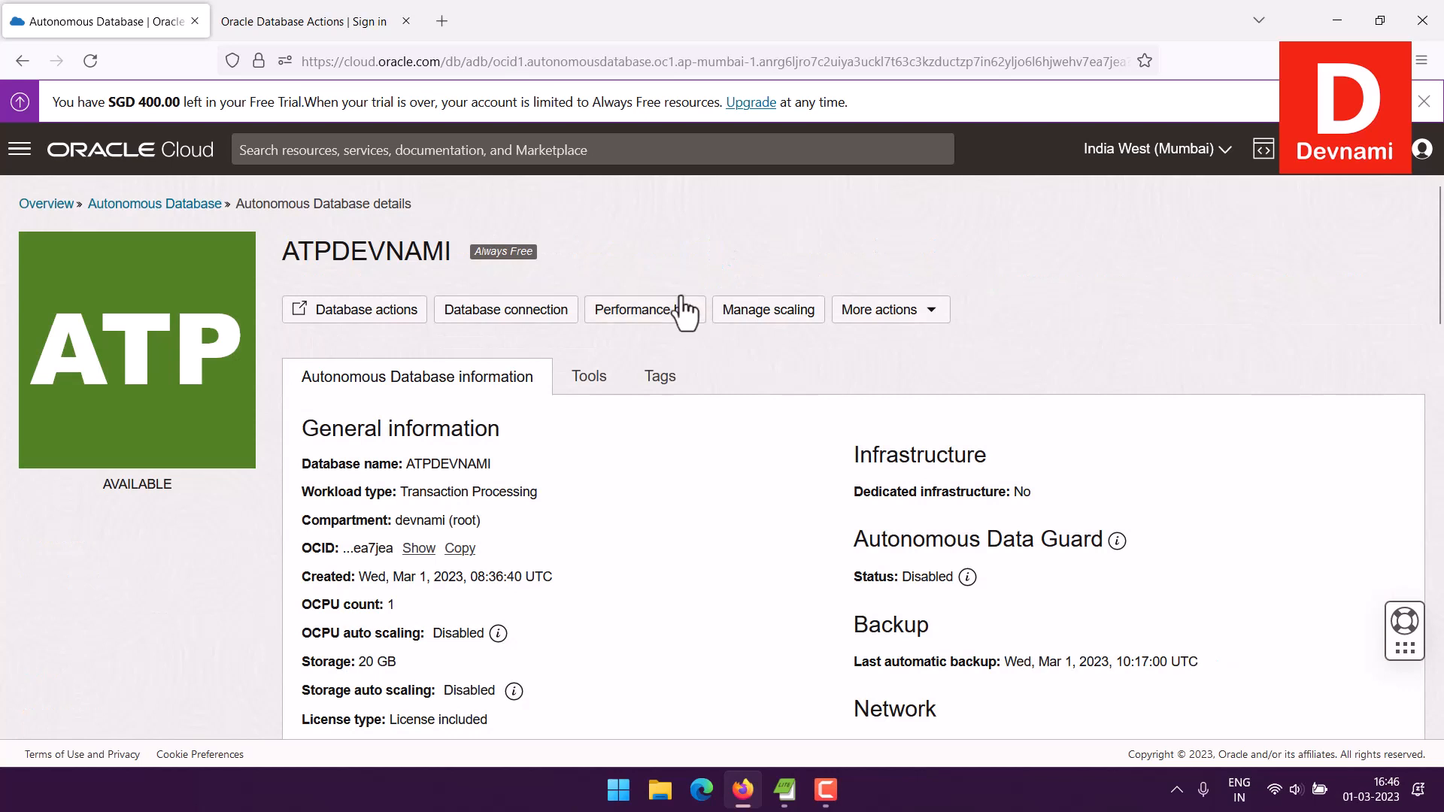
double_click(434, 467)
double_click(419, 462)
left_click(557, 468)
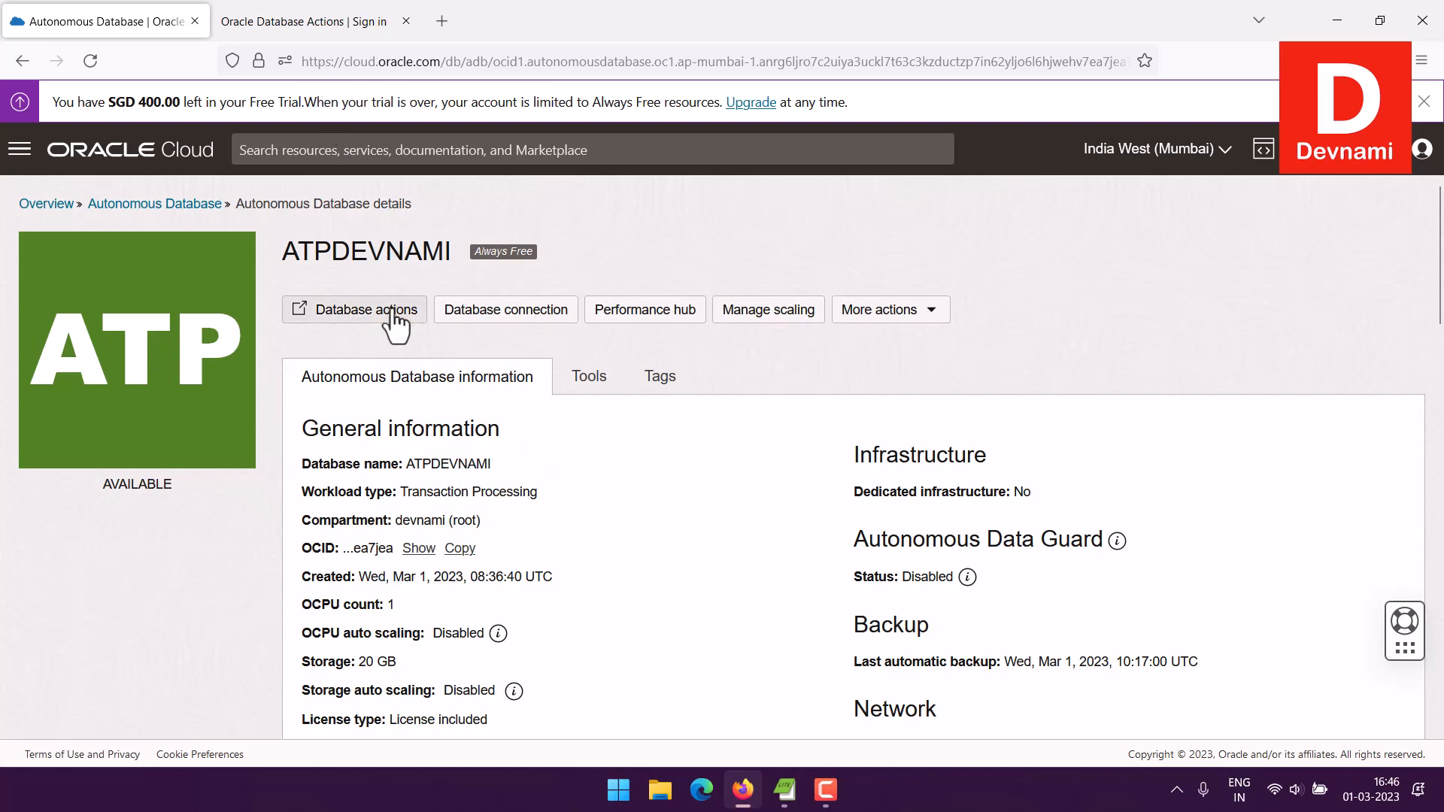
Step: Sign in to Database Actions with the username ADMIN and the account password
left_click(299, 21)
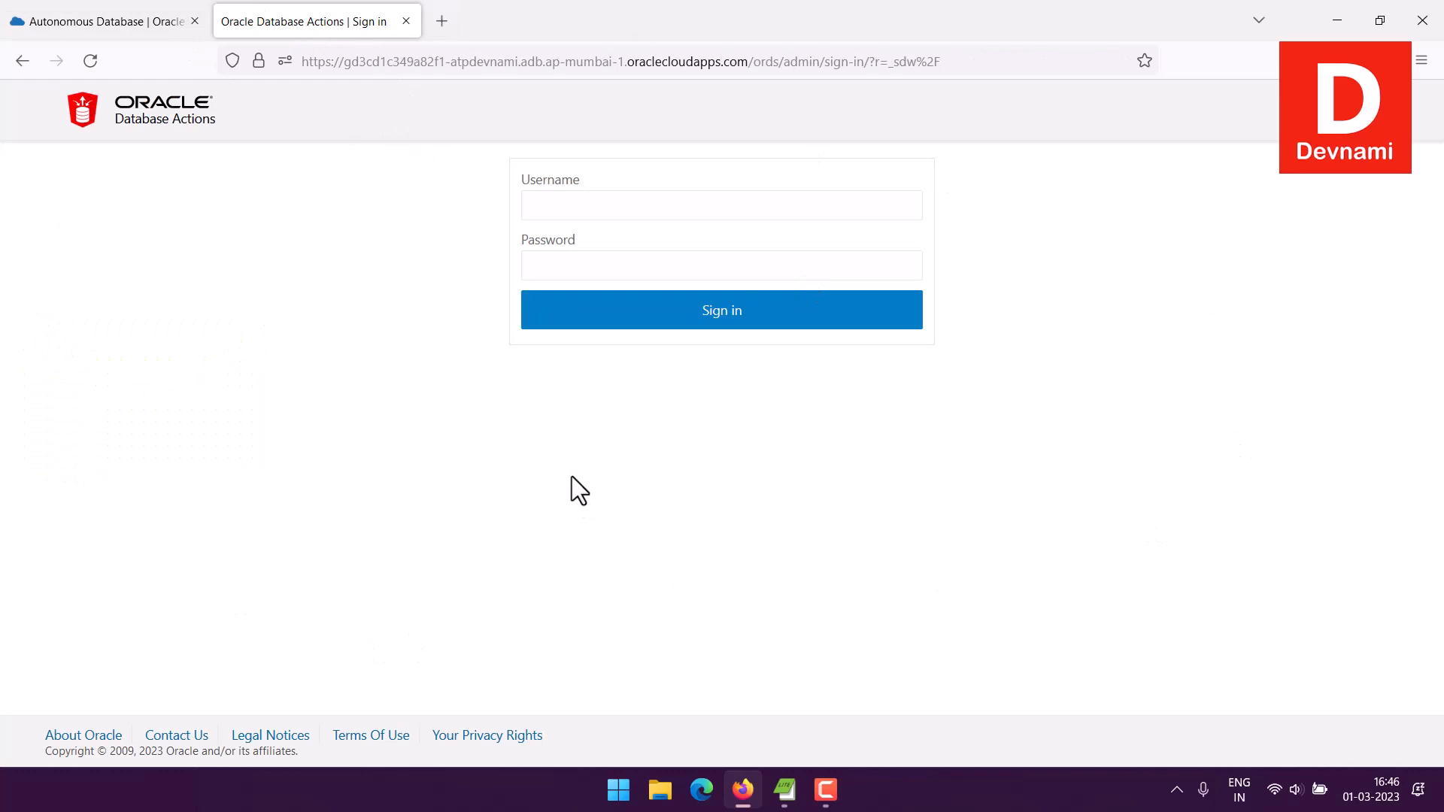
type("ADMI")
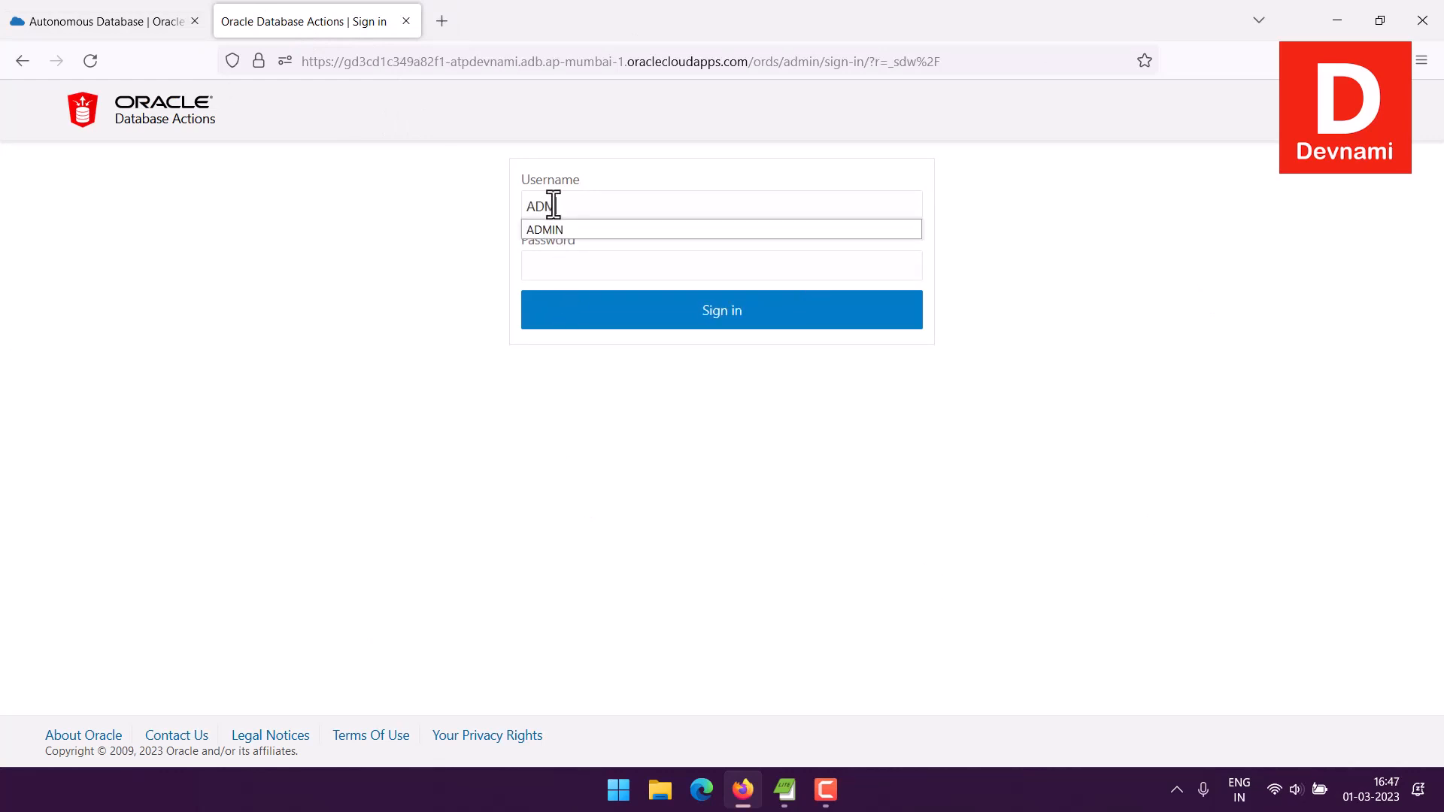
type("N")
key("Tab")
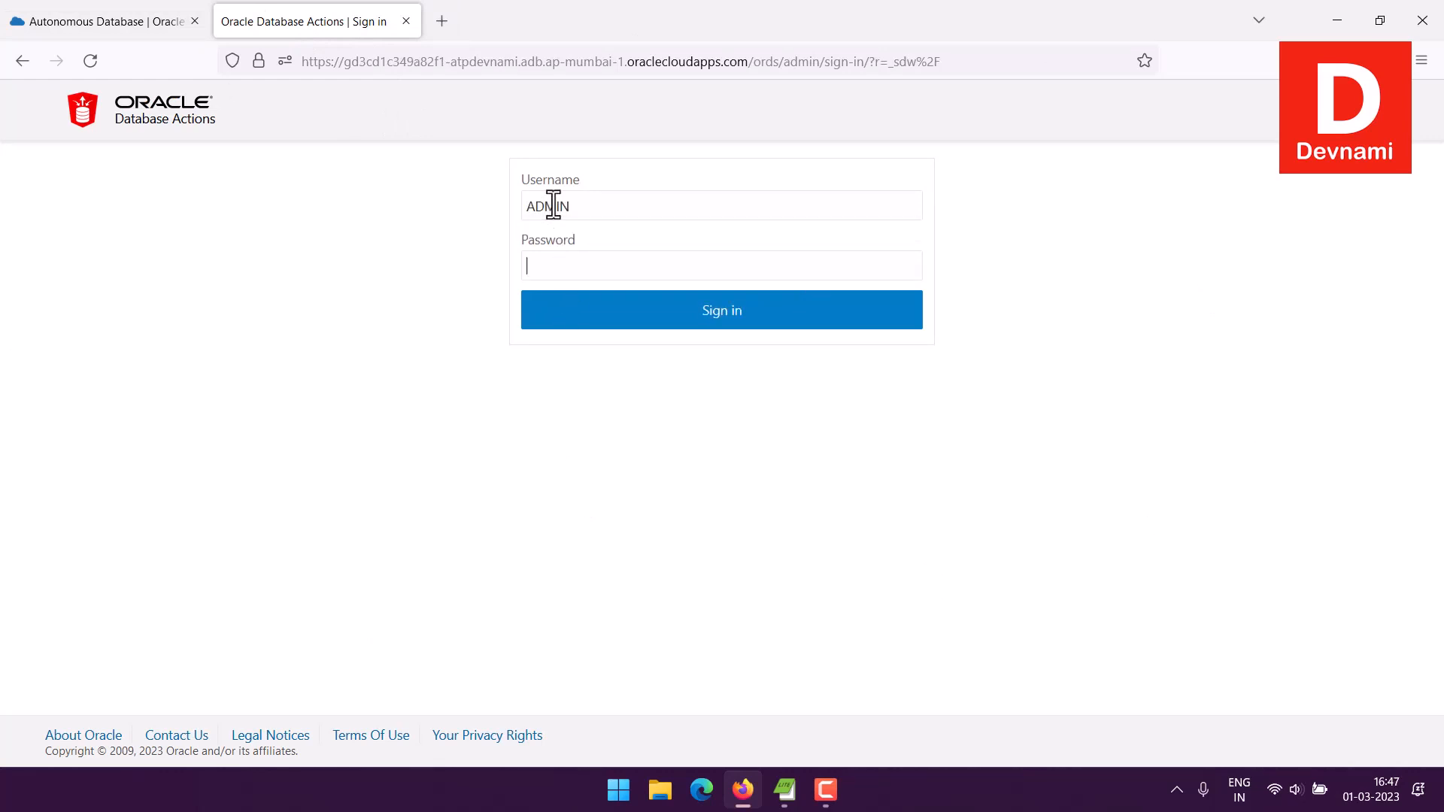
key("ctrl+v")
left_click(566, 318)
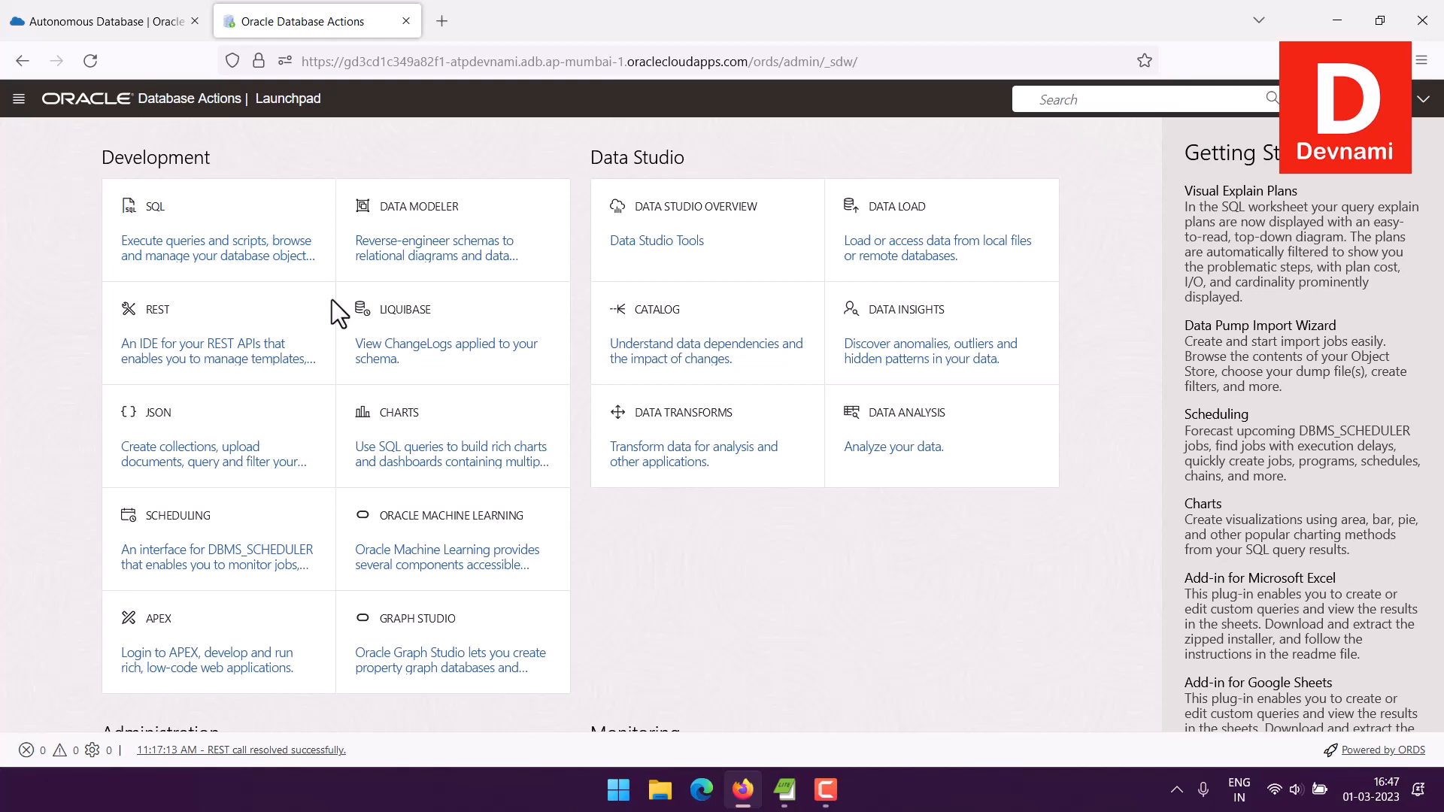
Step: Review the tools offered on the Launchpad and in its navigation menu, from Development to Related Services
scroll(285, 304, "down", 5)
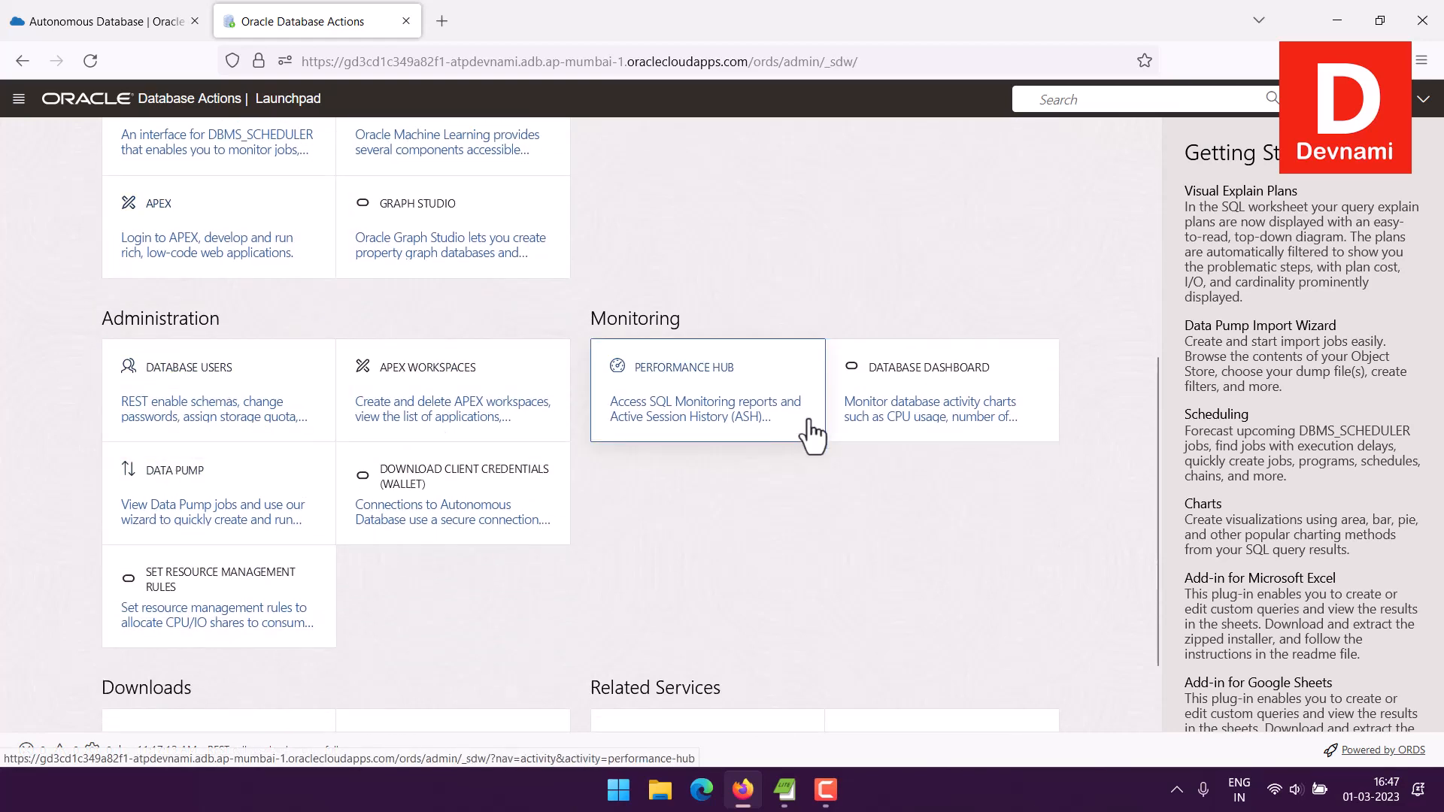
left_click(19, 100)
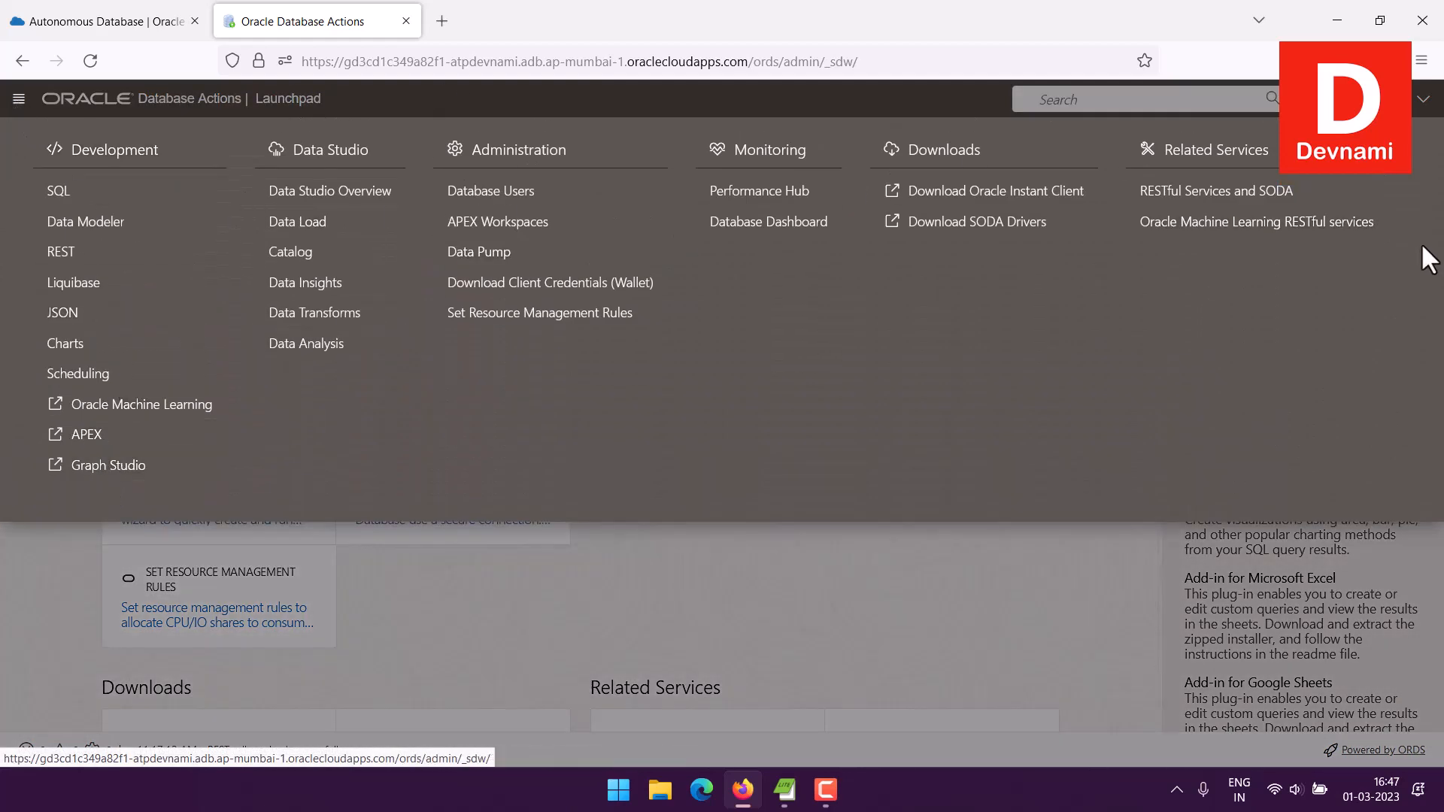
left_click(19, 100)
scroll(23, 260, "up", 5)
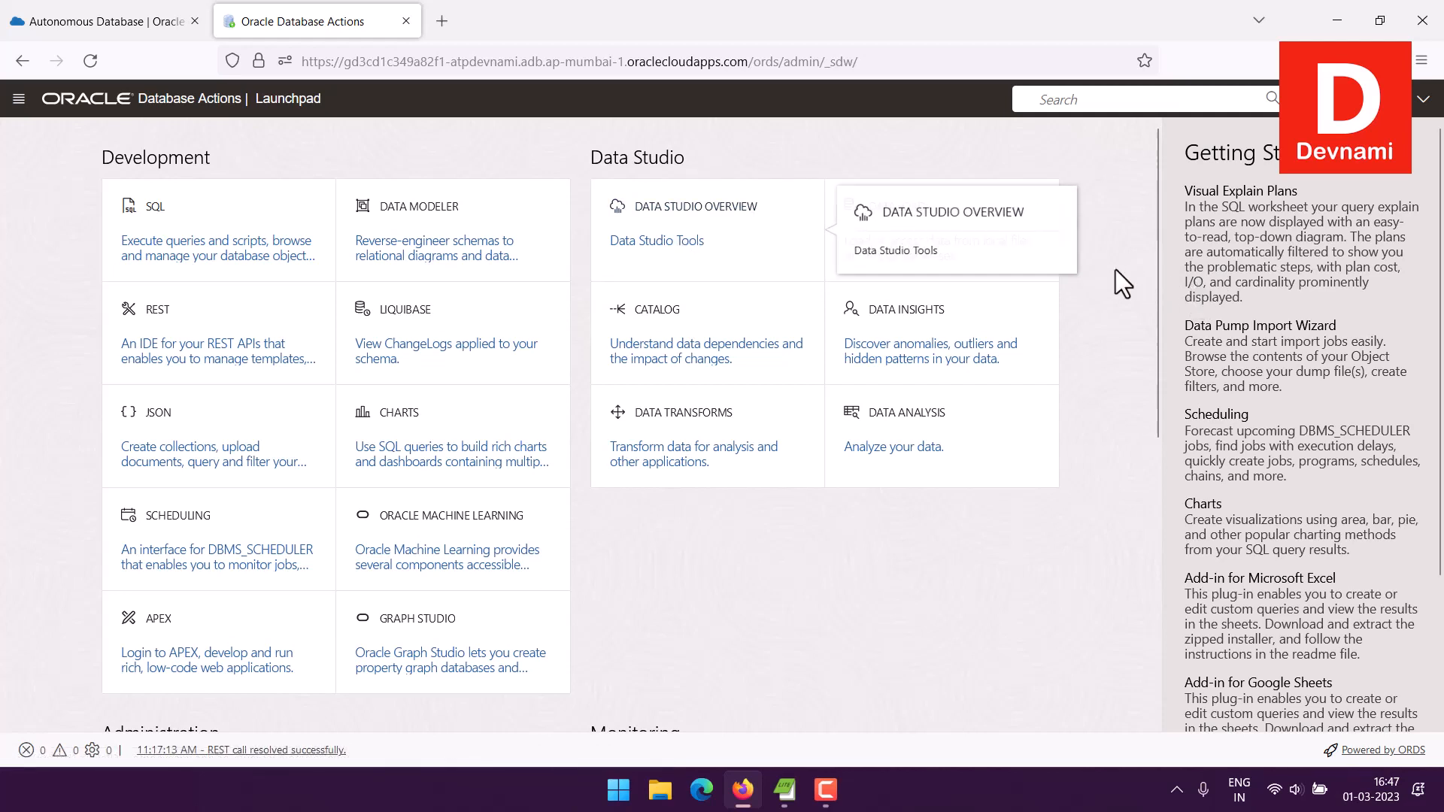
Step: Open the Data Load tool and review the choices for what to do with the data
left_click(914, 248)
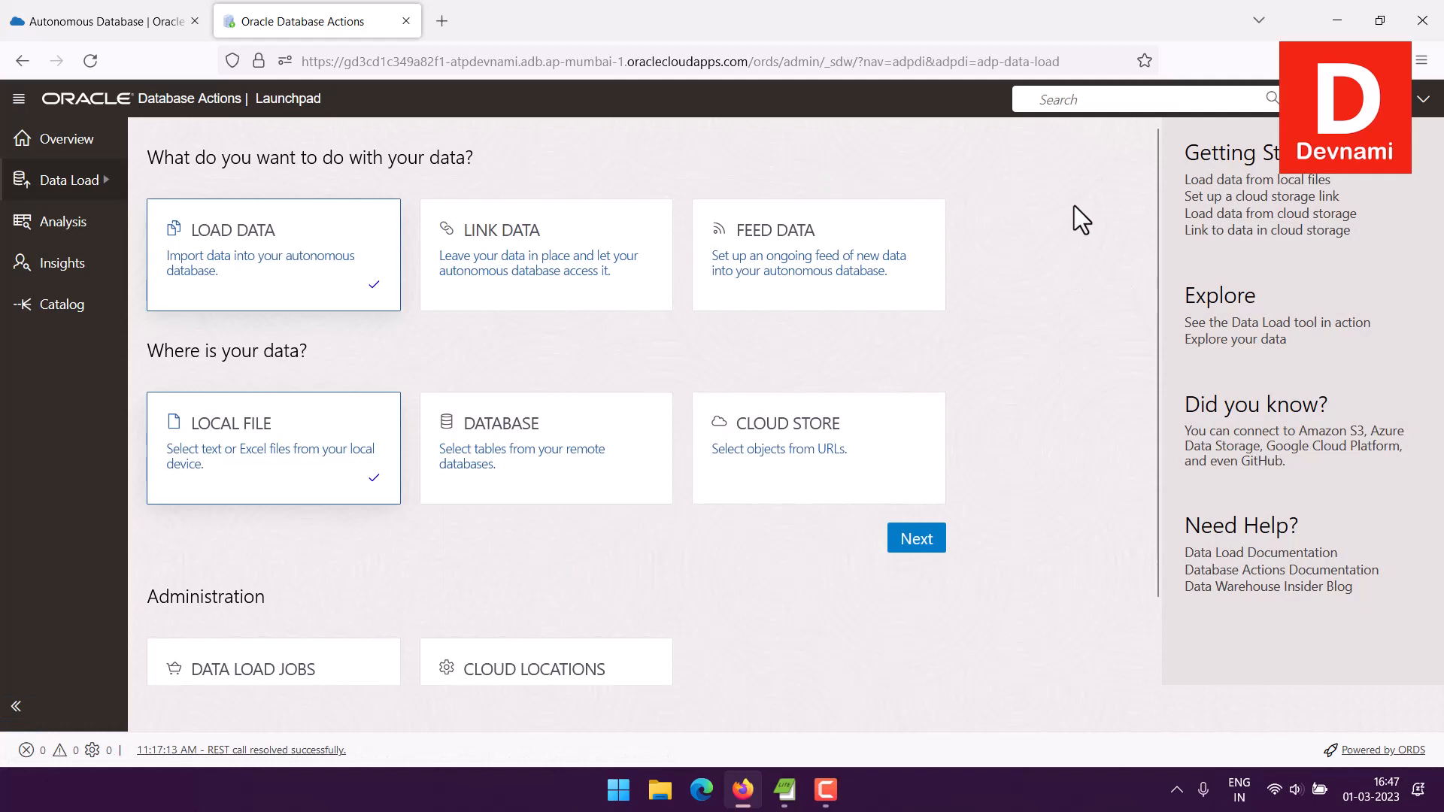
left_click_drag(148, 157, 530, 171)
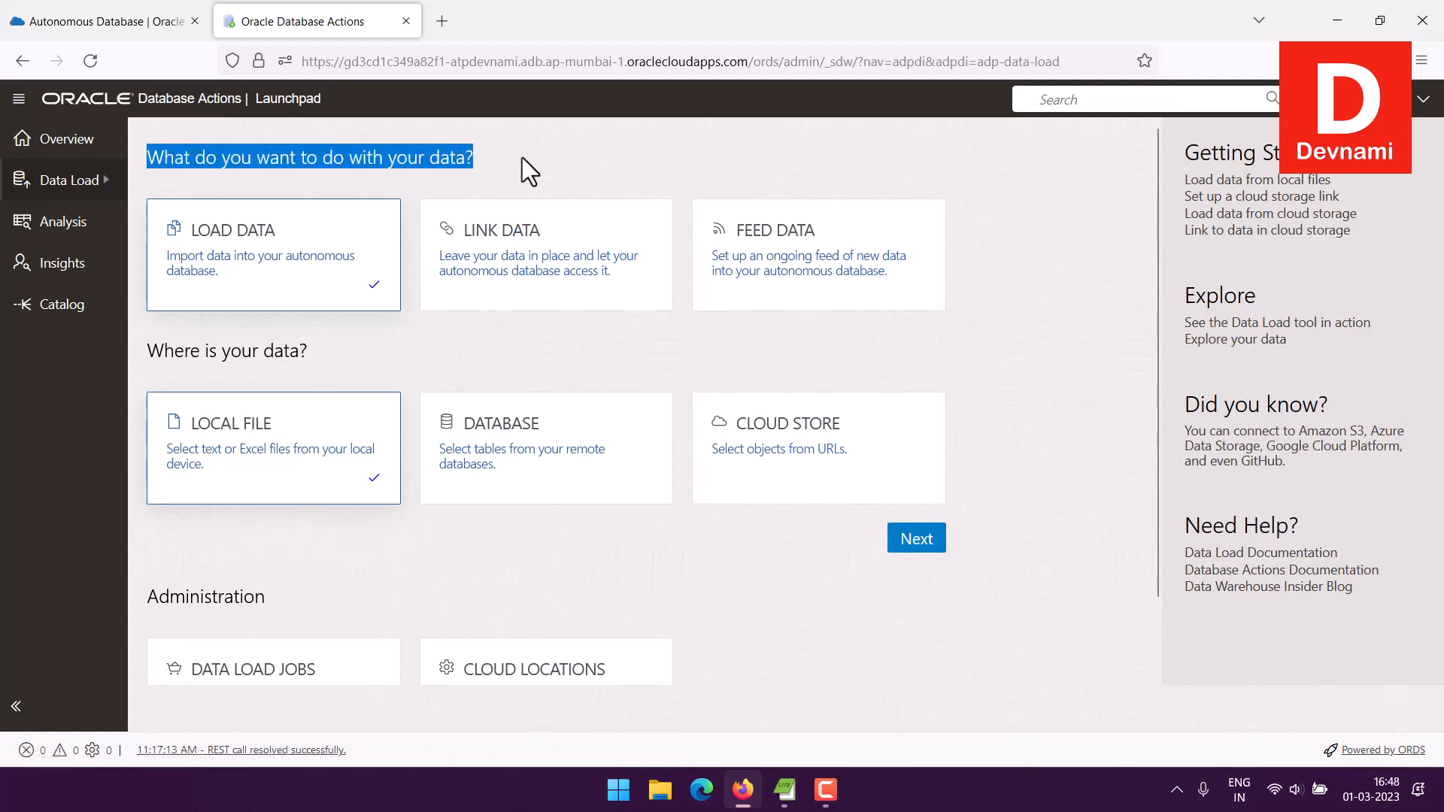
left_click(524, 158)
left_click_drag(324, 158, 494, 159)
left_click(495, 154)
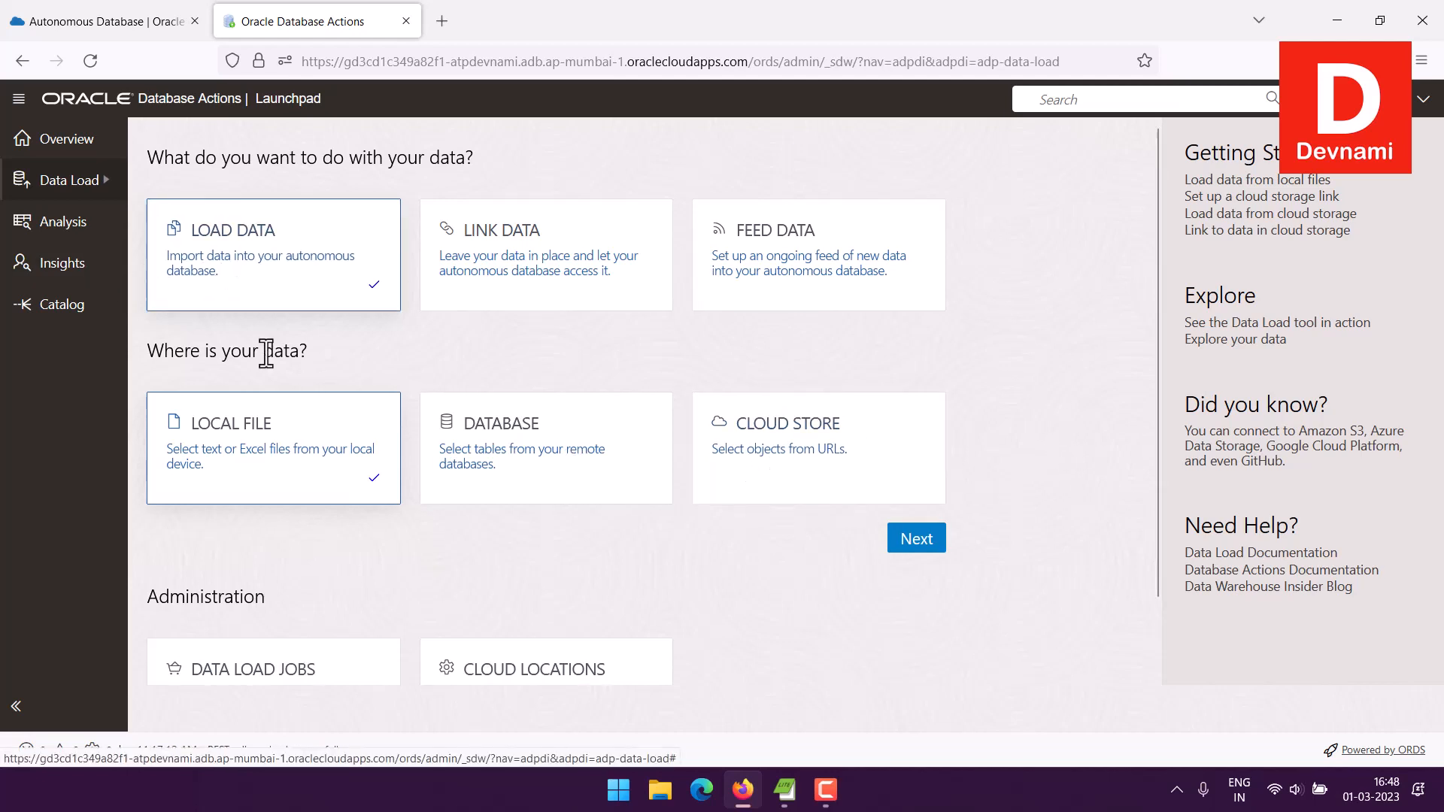
Step: Proceed with loading data from a local file and add users.csv from the Desktop
left_click(897, 542)
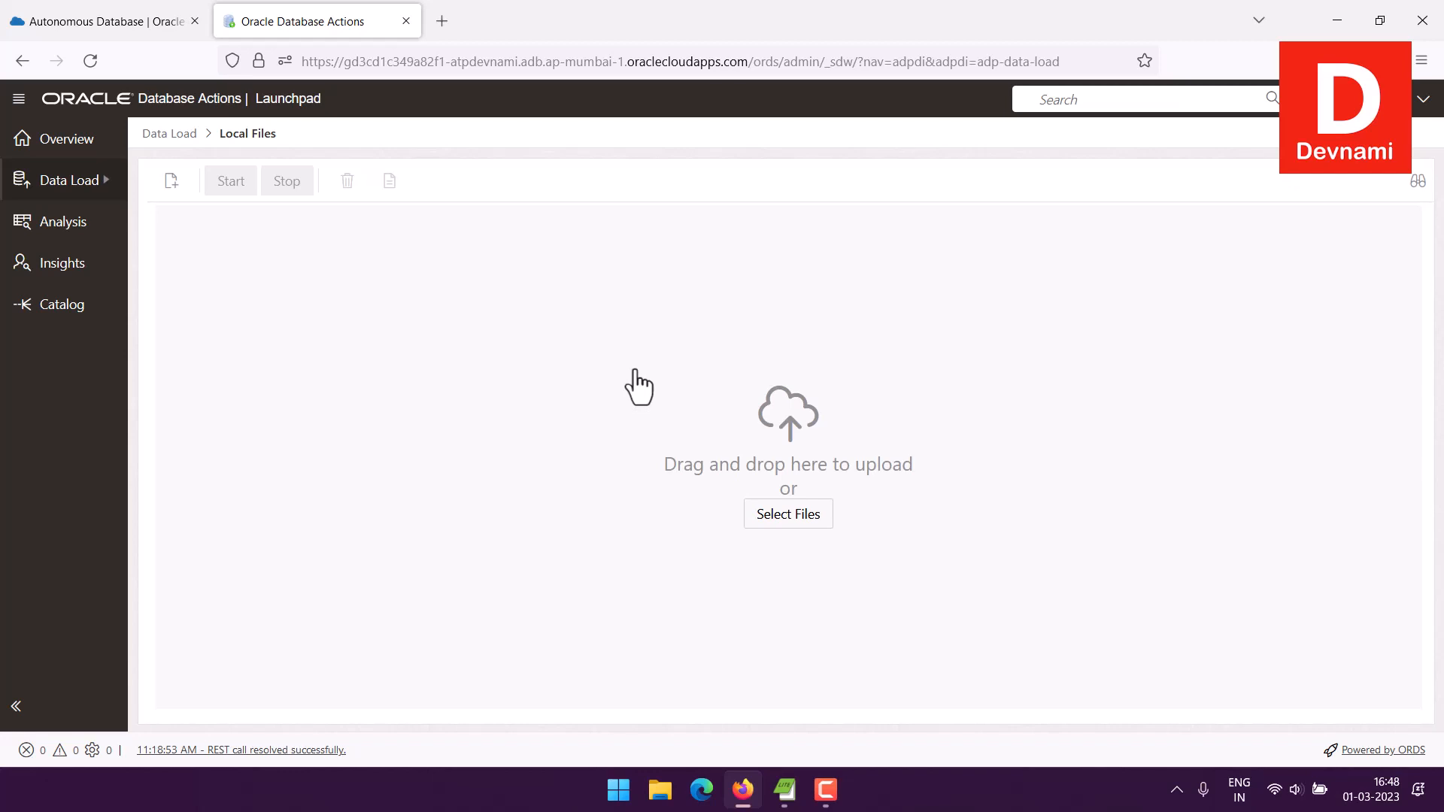
left_click(670, 428)
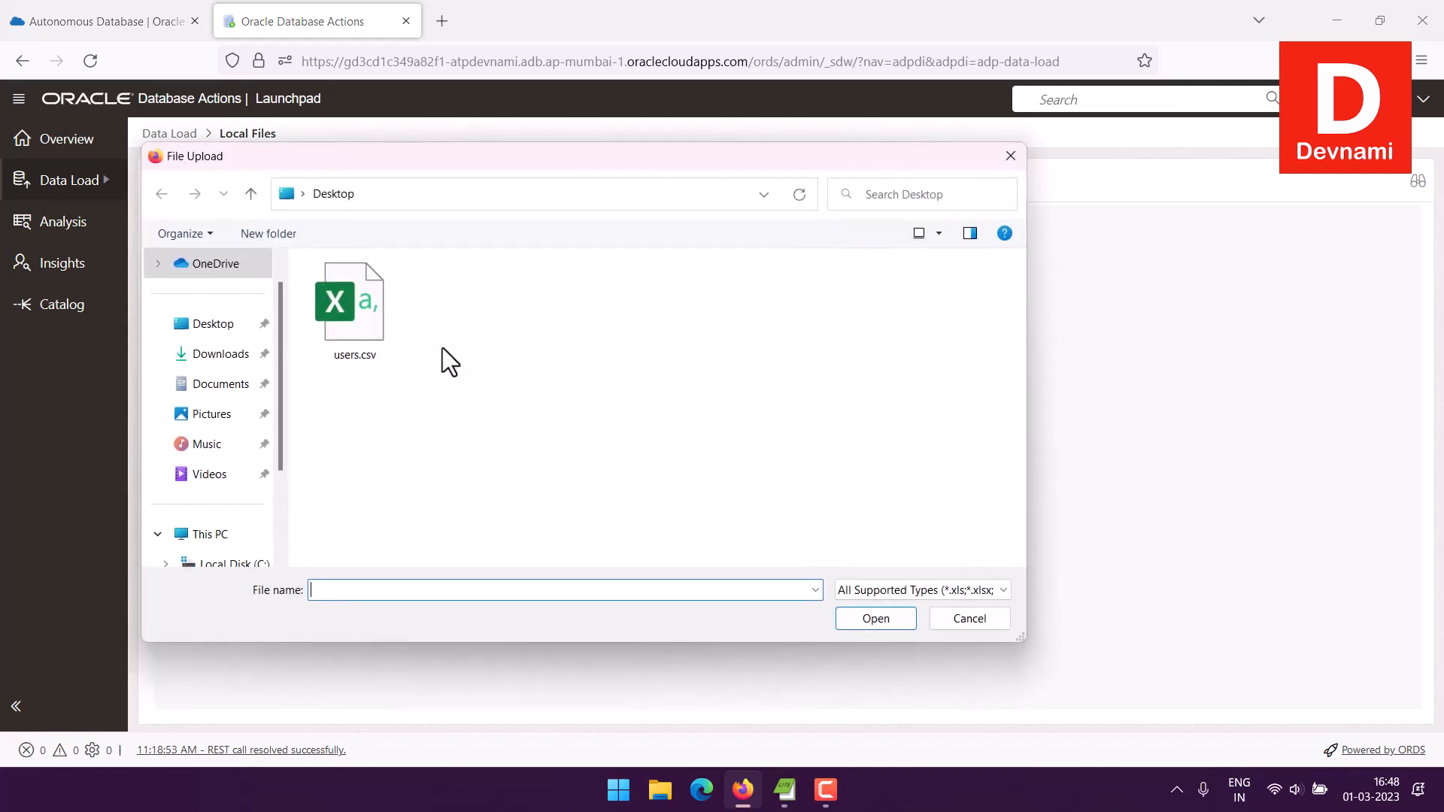
left_click(378, 342)
left_click(863, 623)
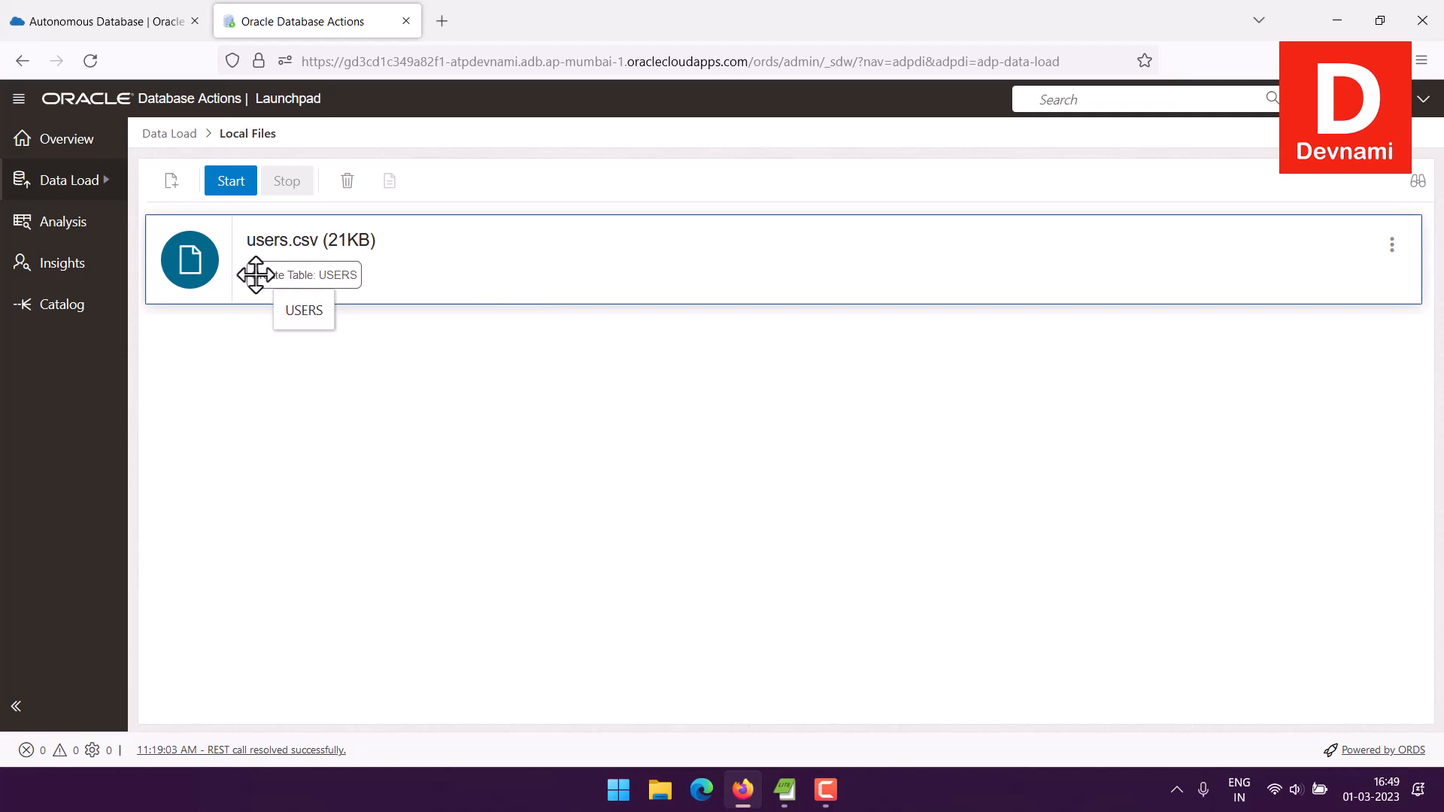
Step: Examine the users.csv entry and the actions available for it before loading
left_click(401, 279)
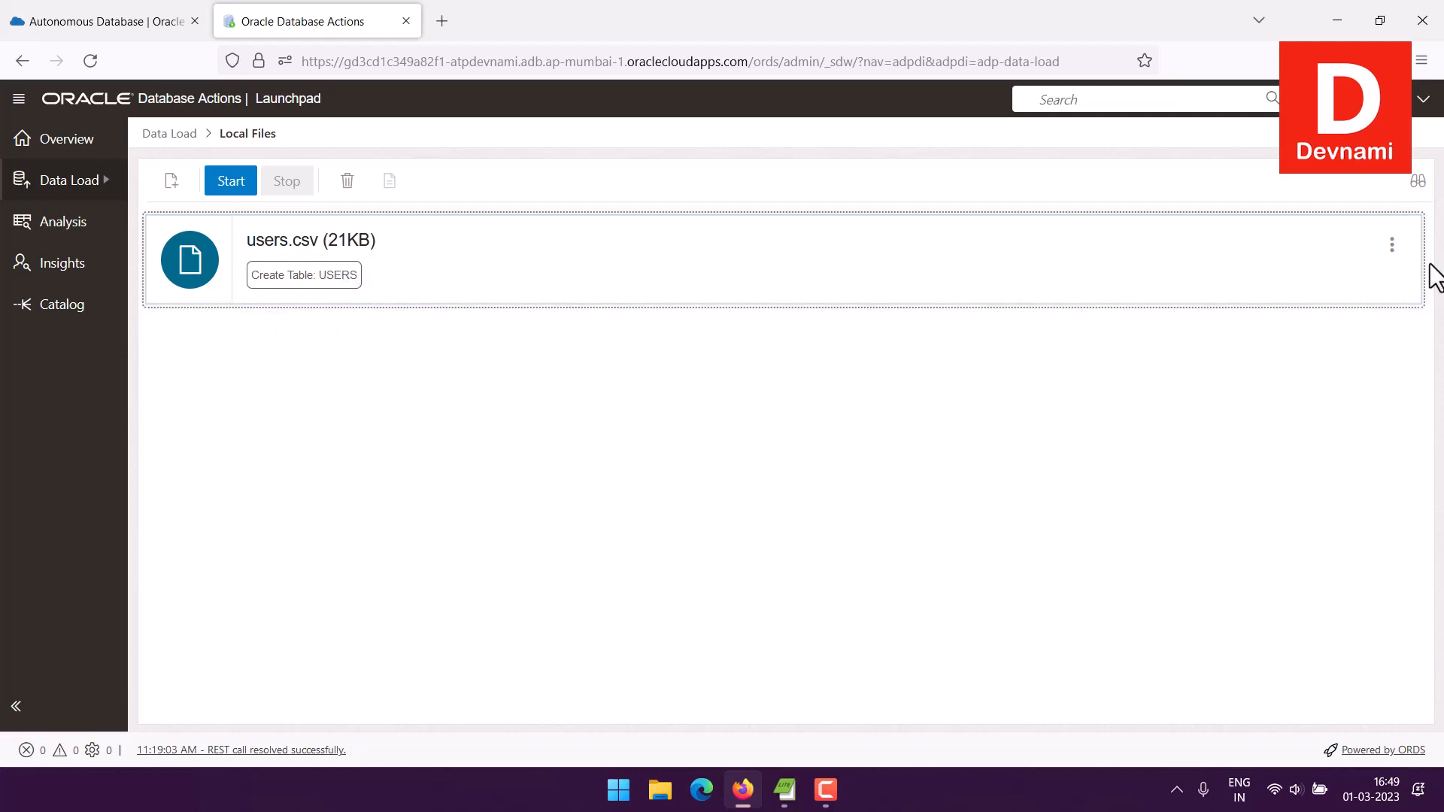
left_click(1392, 246)
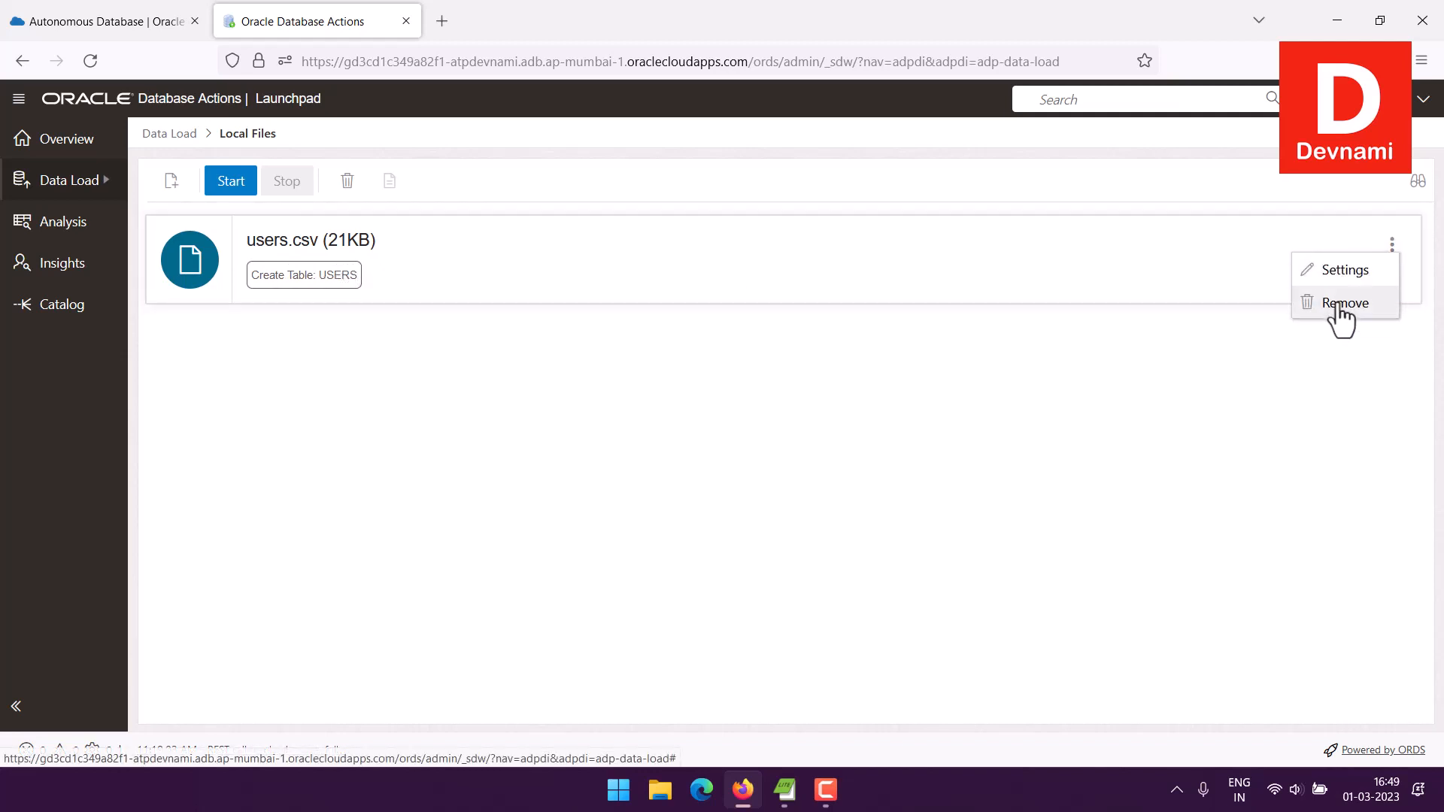
left_click(768, 347)
left_click(401, 256)
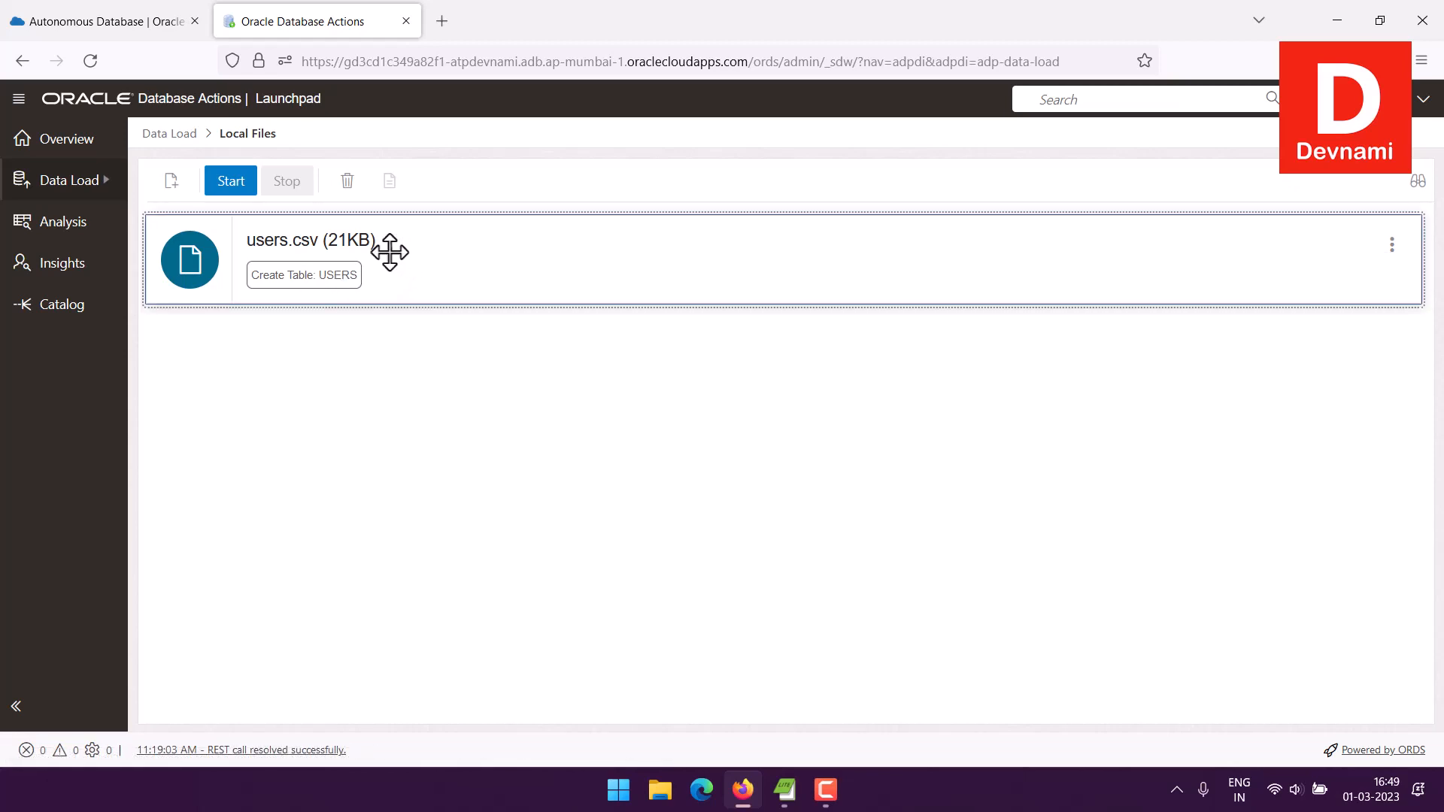
Step: Run the data load job for users.csv into the new USERS table and check the entry's available actions
left_click(239, 182)
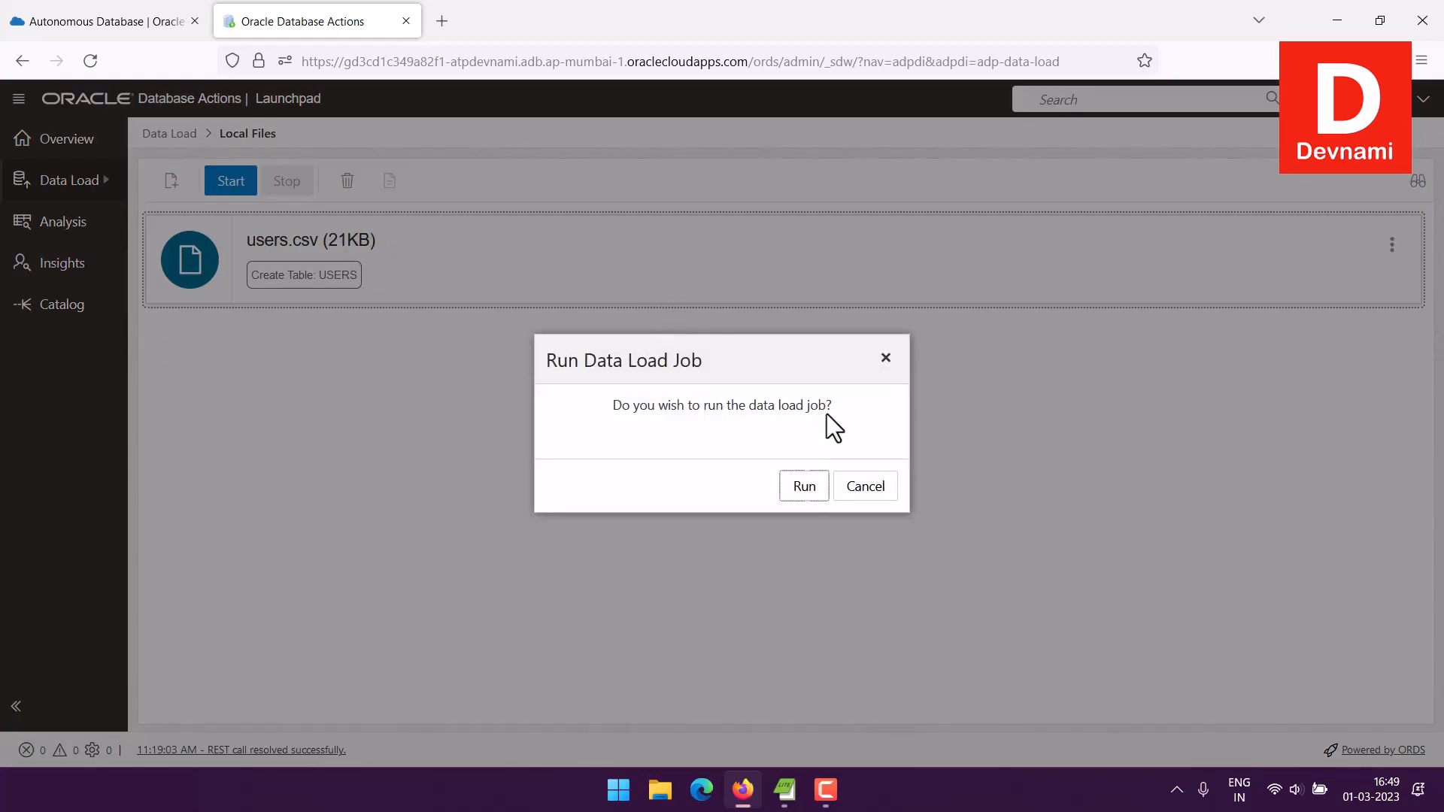
left_click(804, 487)
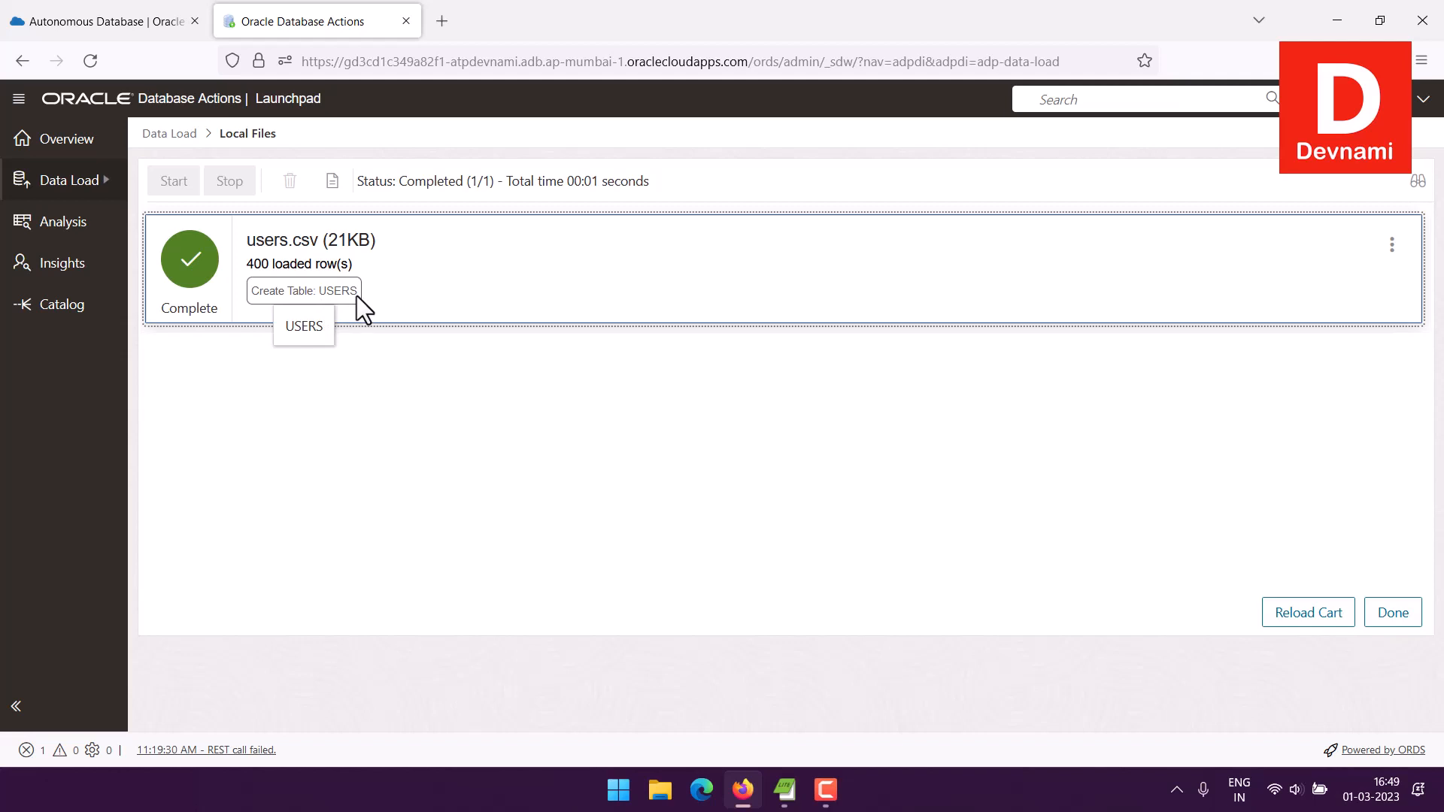
left_click(1392, 244)
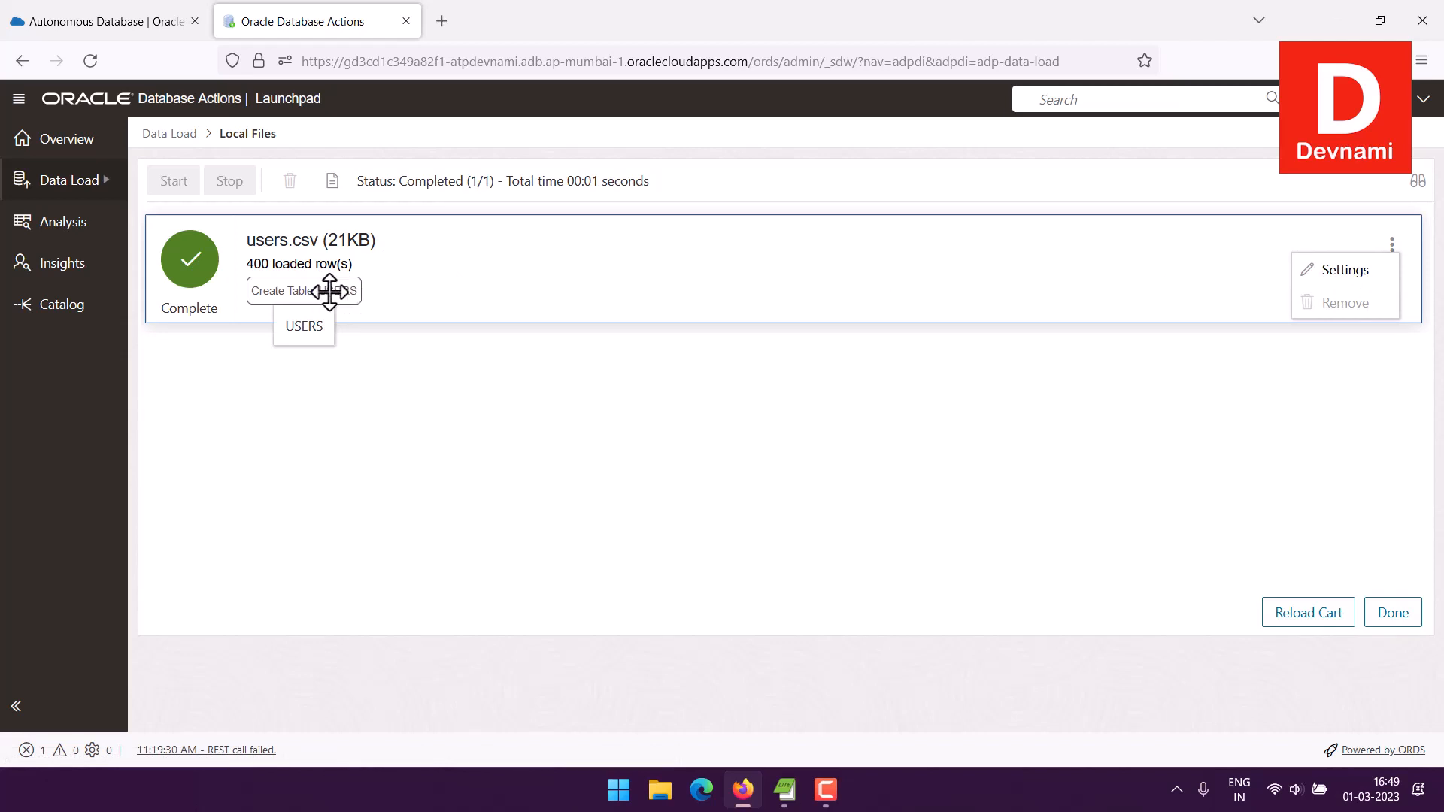
left_click(706, 462)
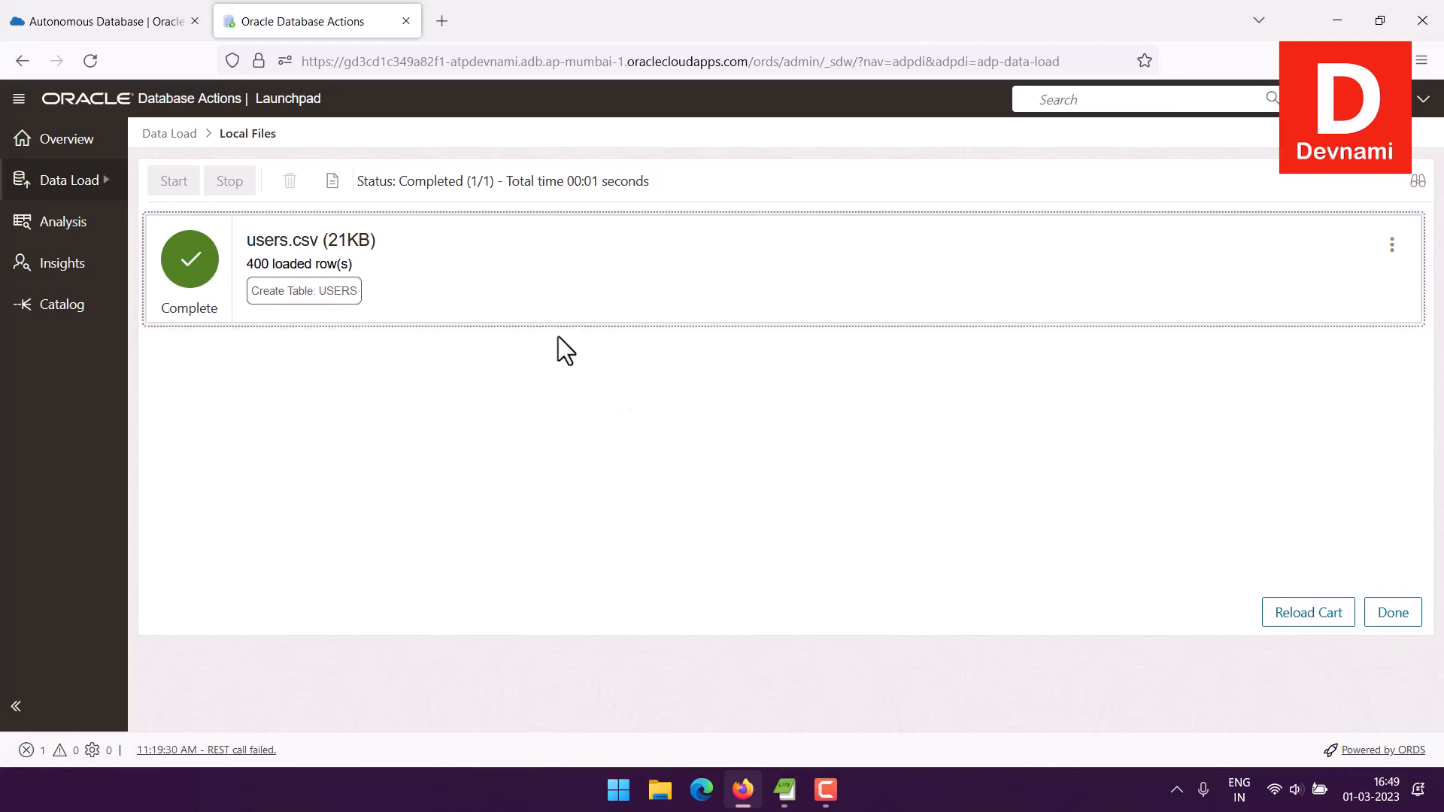
Step: Leave the local files page, reload Data Load, and view the list of data load jobs
left_click(3, 147)
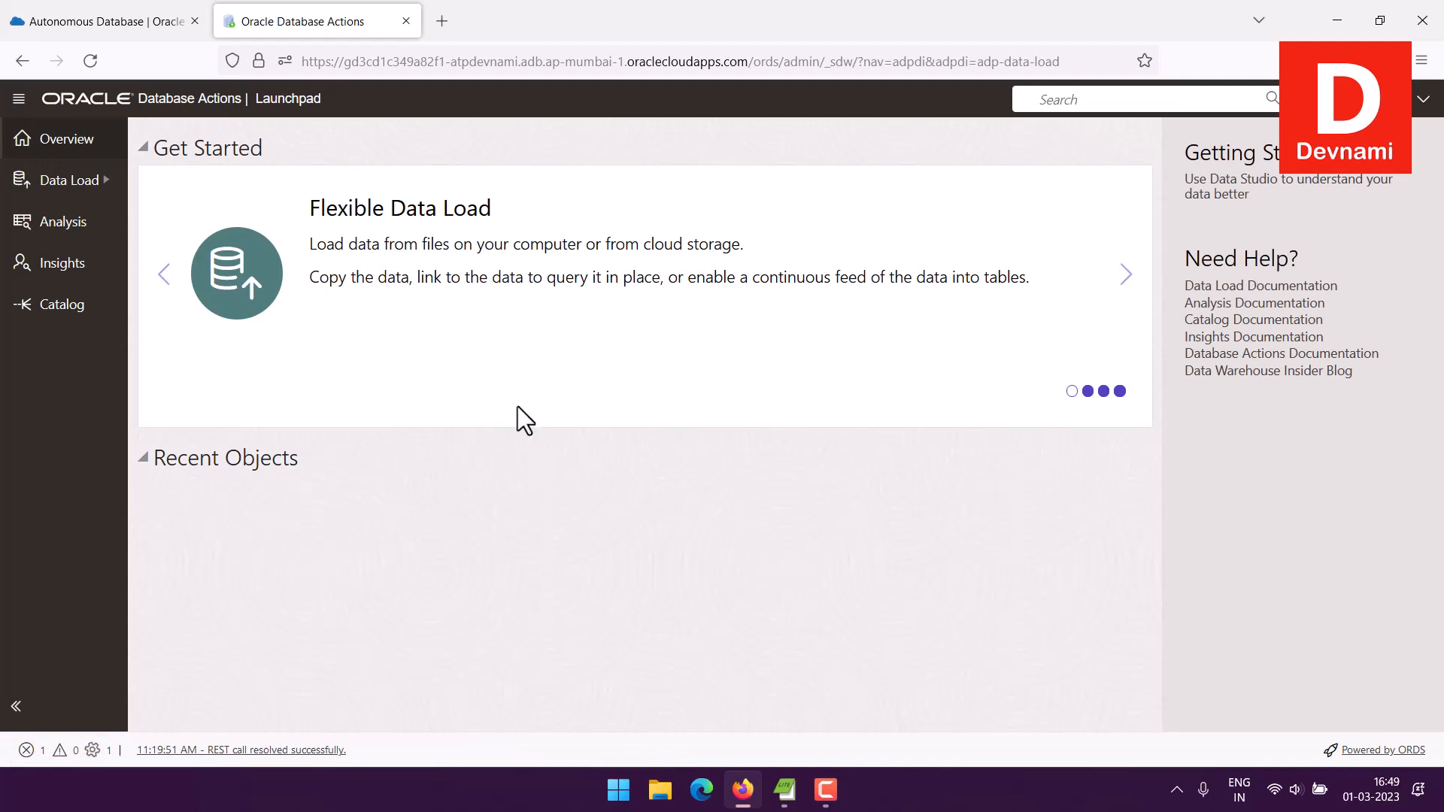
left_click(91, 61)
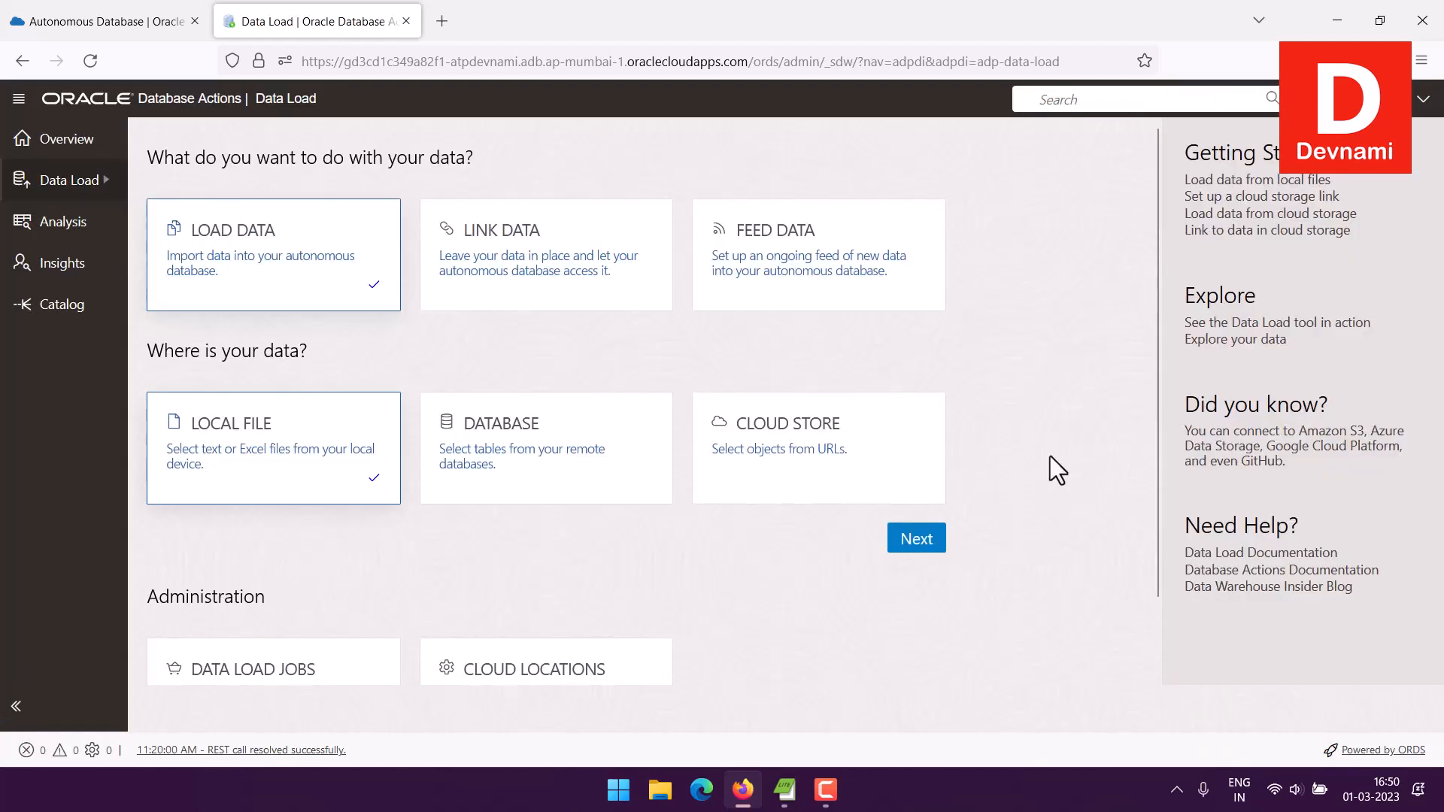
scroll(1085, 465, "down", 1)
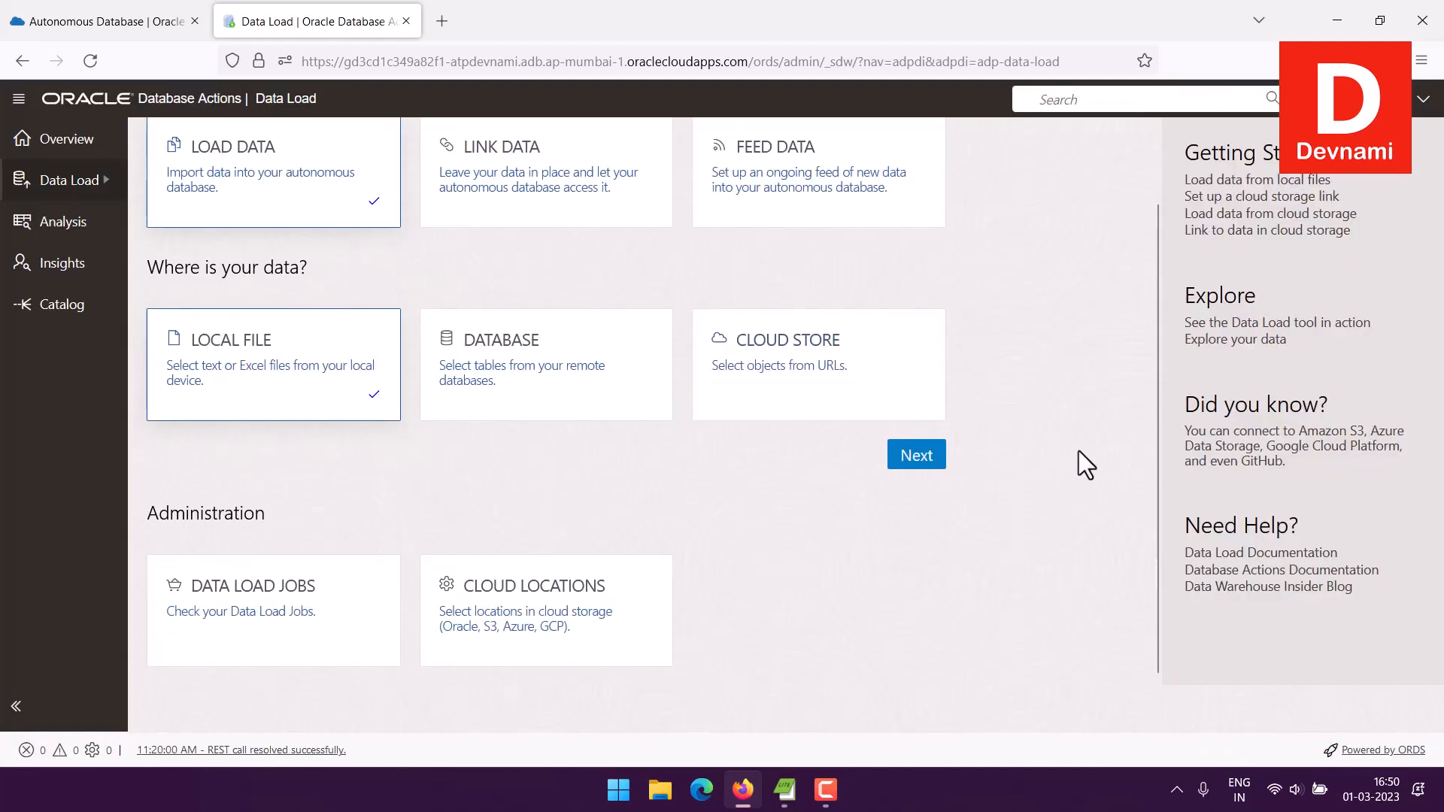
left_click(255, 629)
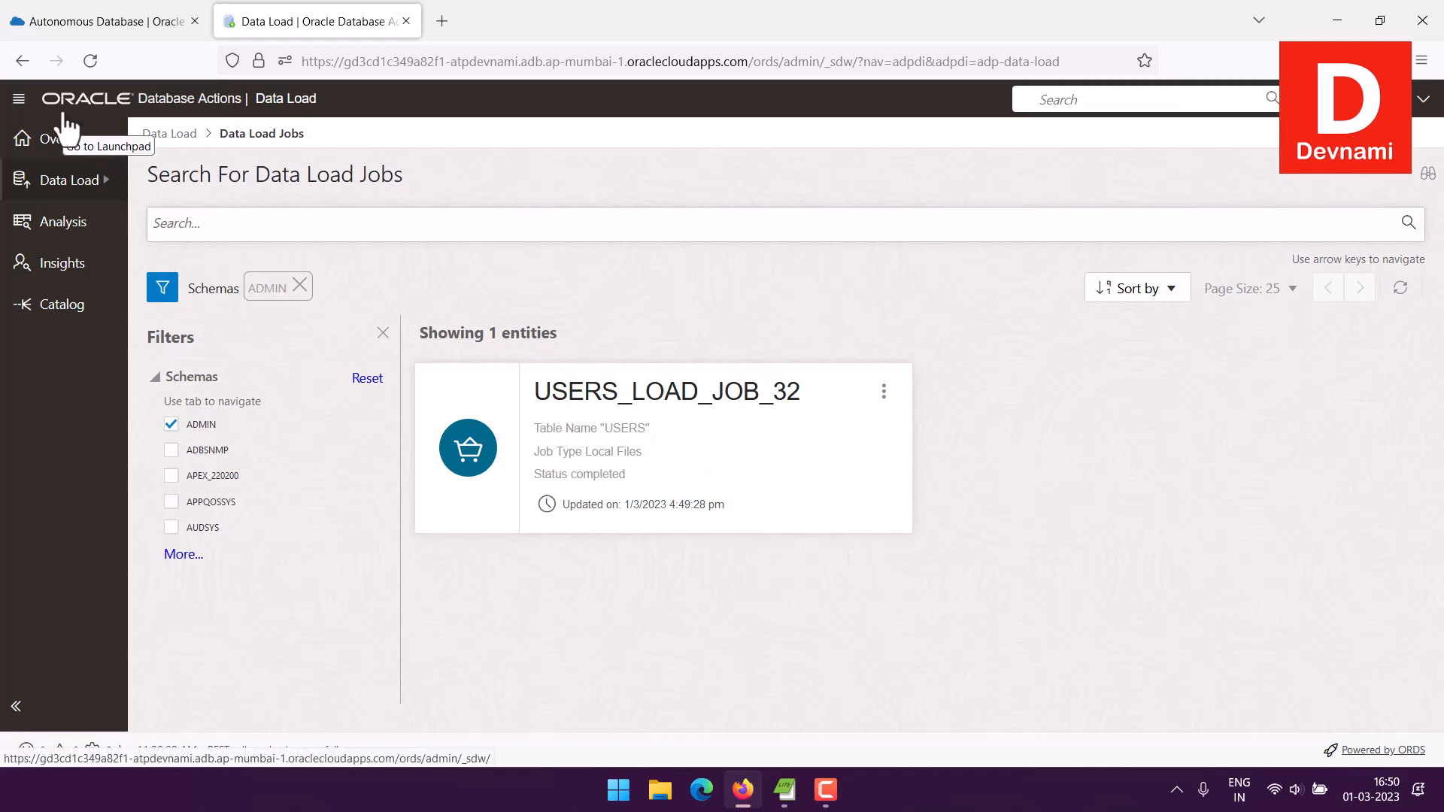
Step: Return to the Launchpad, open the SQL worksheet, and expand the USERS table to show its columns
left_click(135, 104)
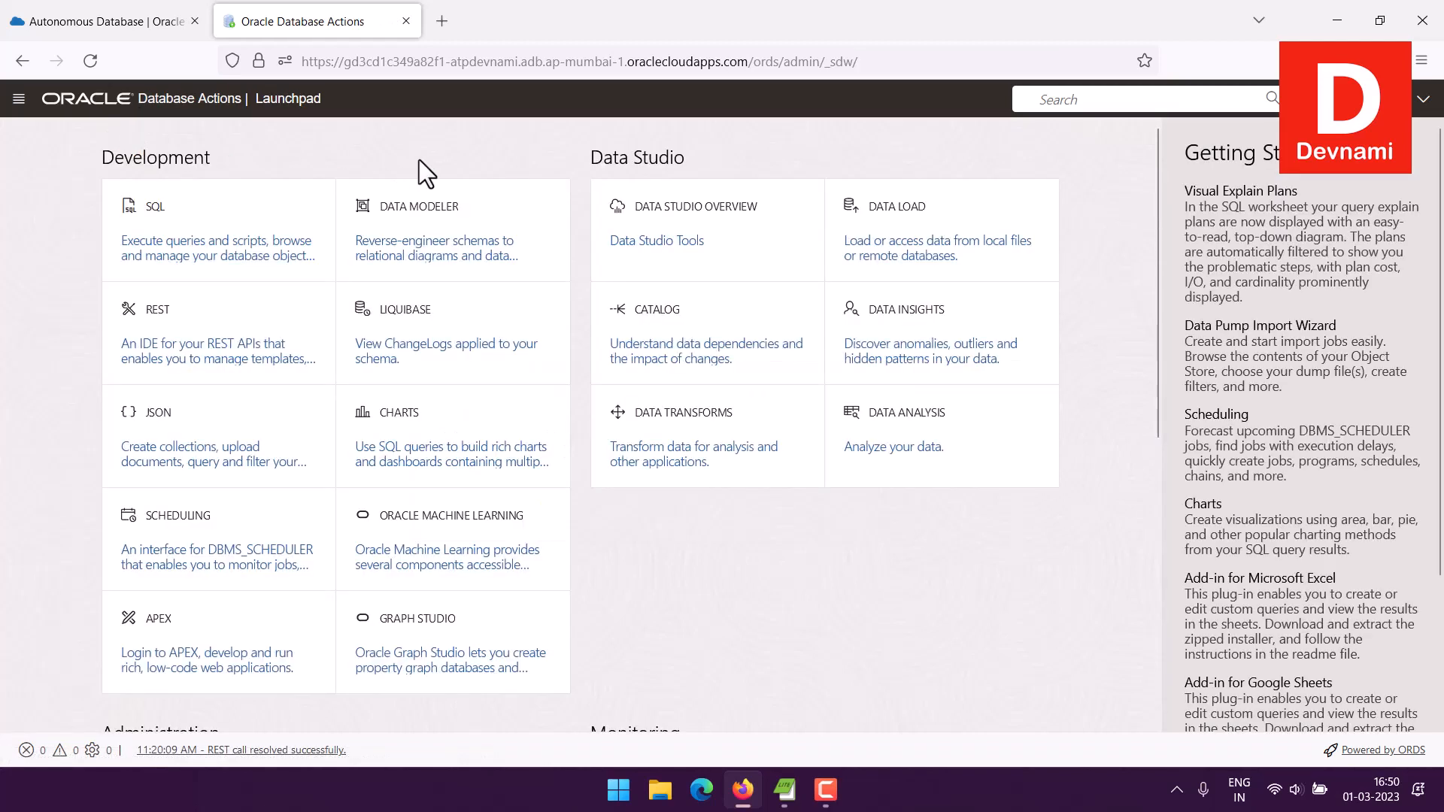
left_click(172, 244)
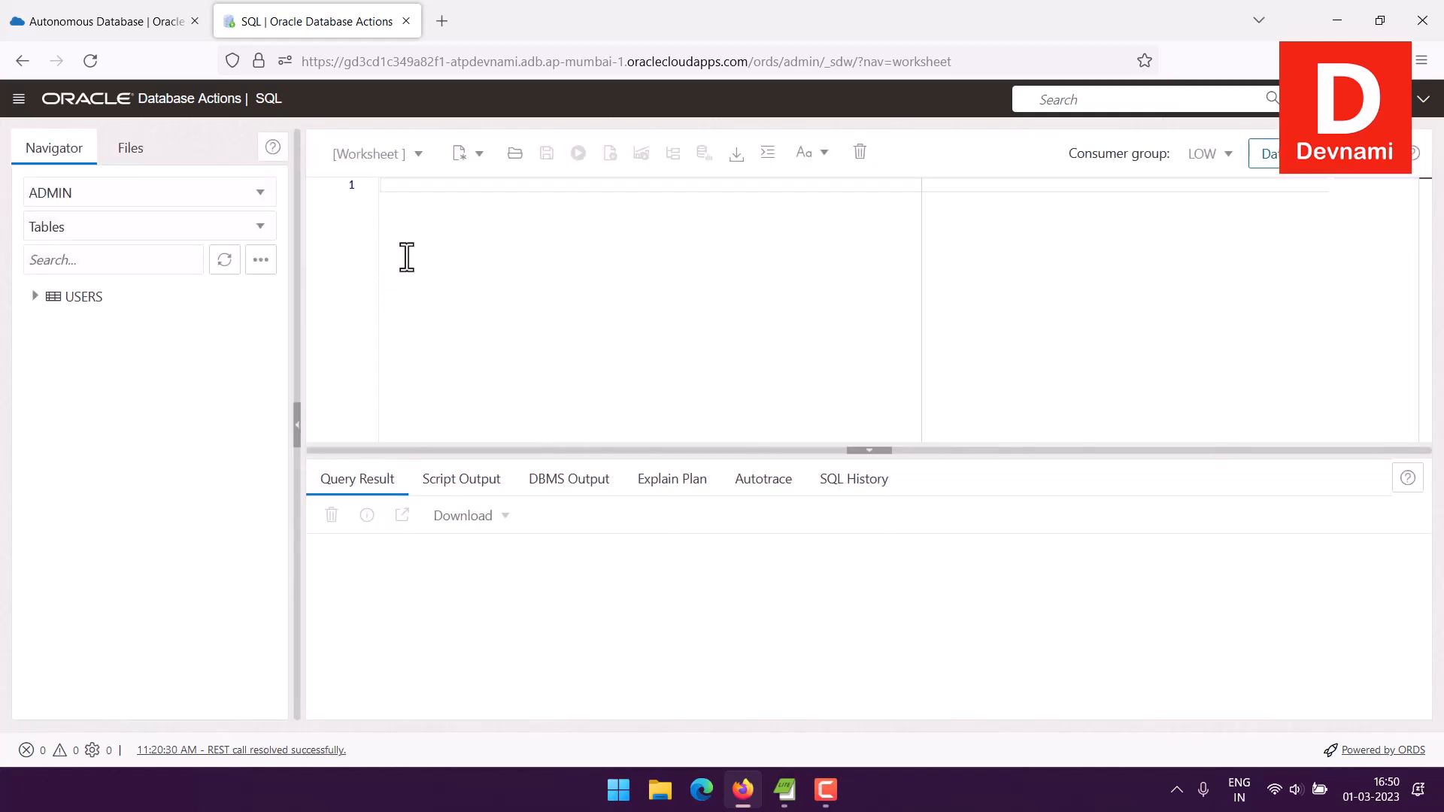
left_click(66, 301)
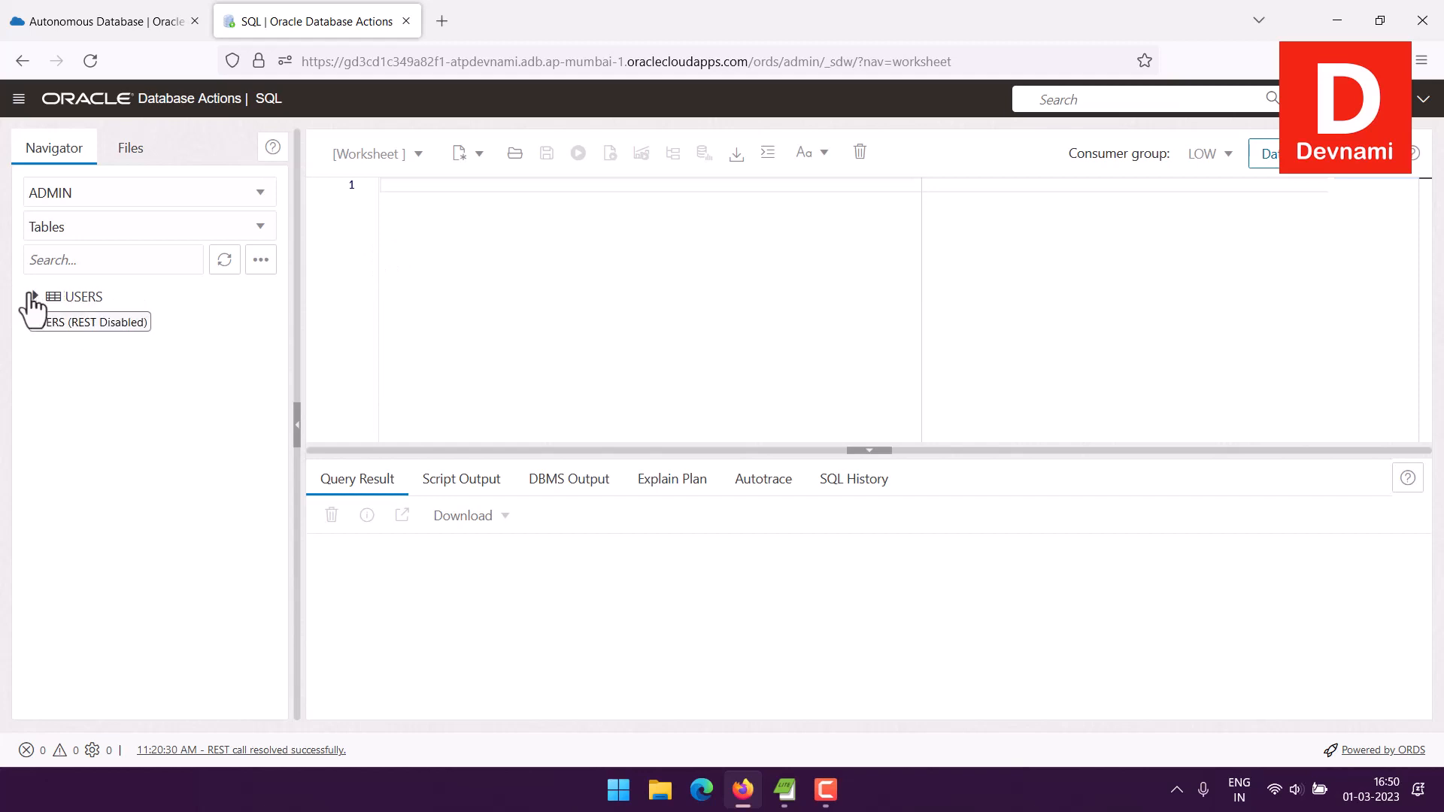
left_click(33, 297)
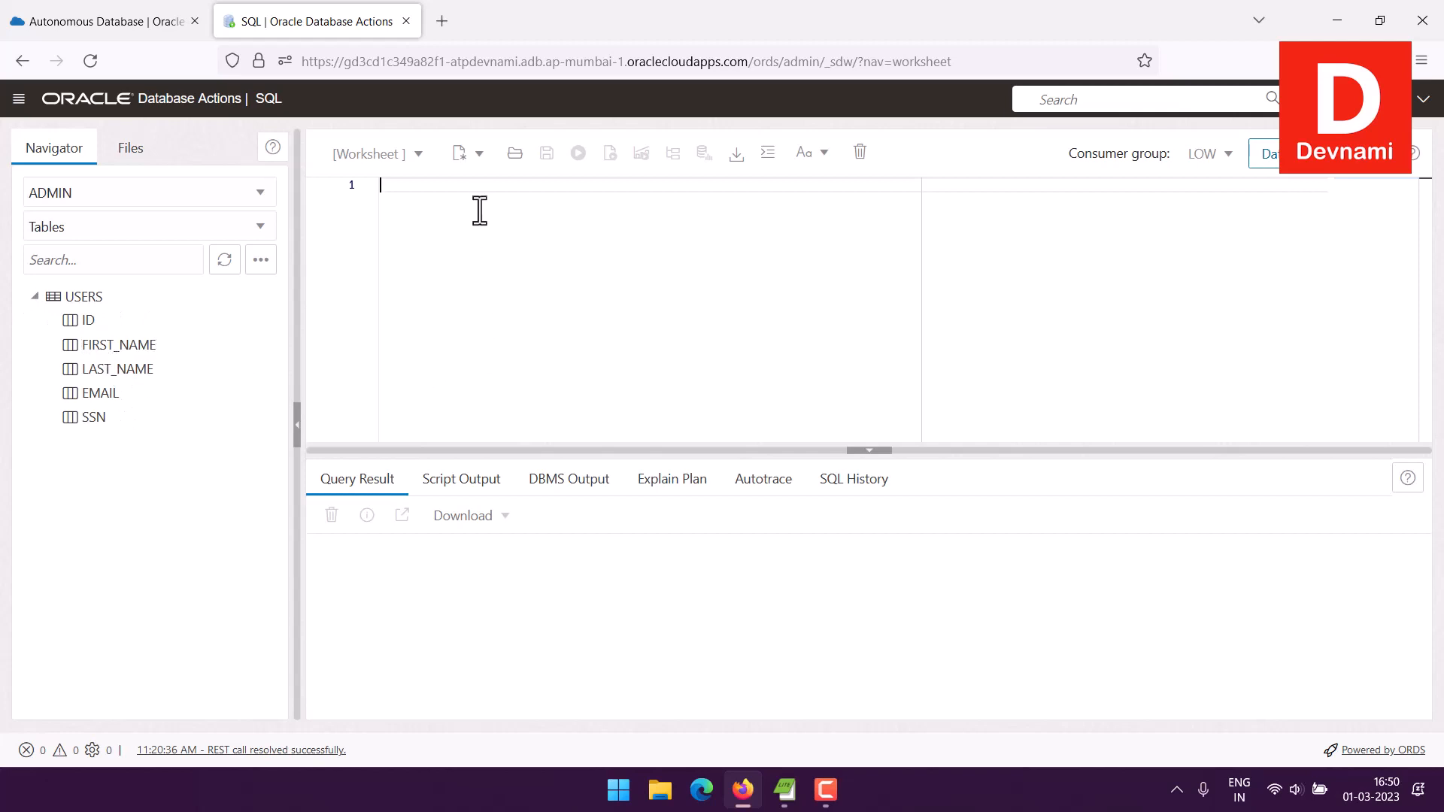
Step: Write and run the query "SELECT * FROM USERS;" in the worksheet
type("SELECT ")
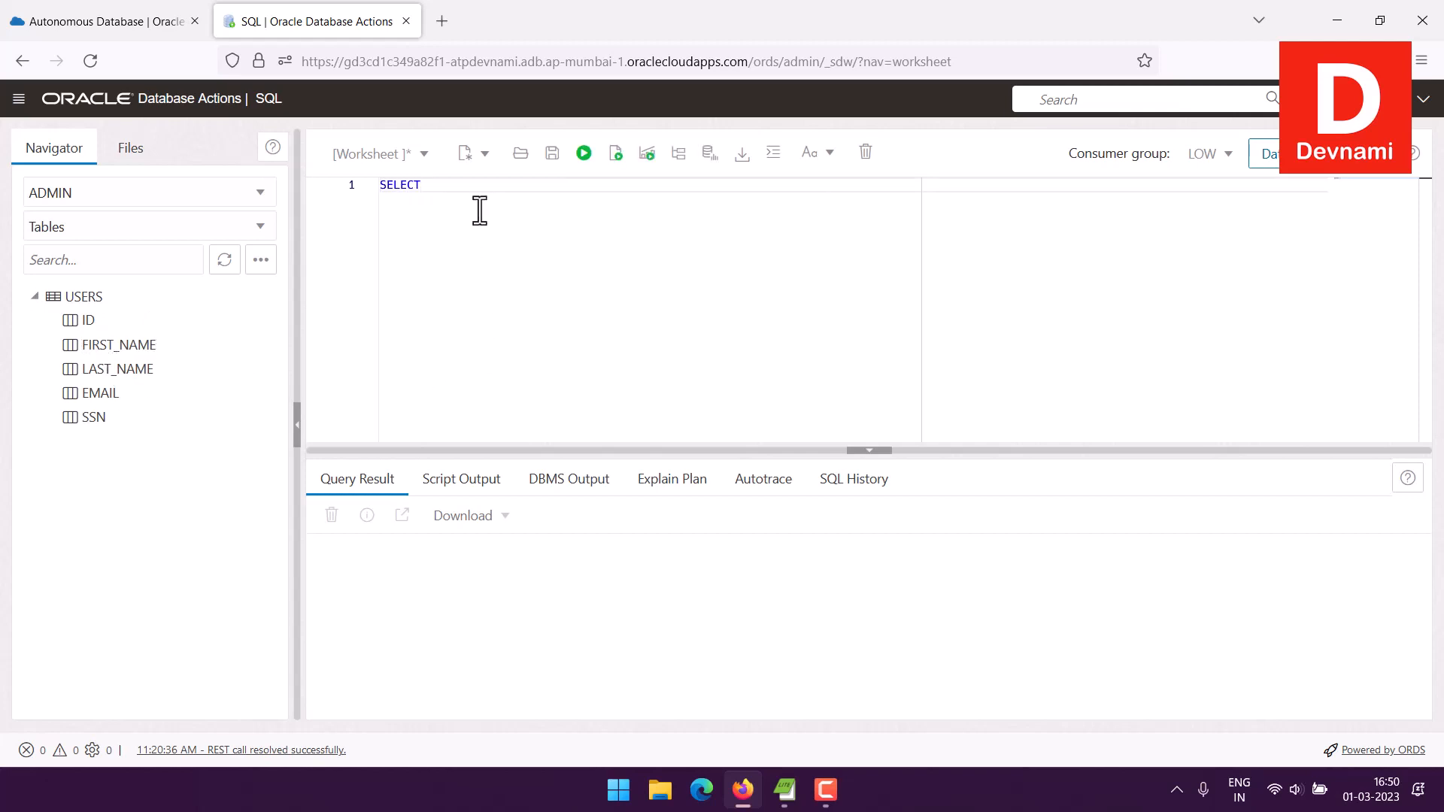
type("* FROM USERS;")
left_click(585, 153)
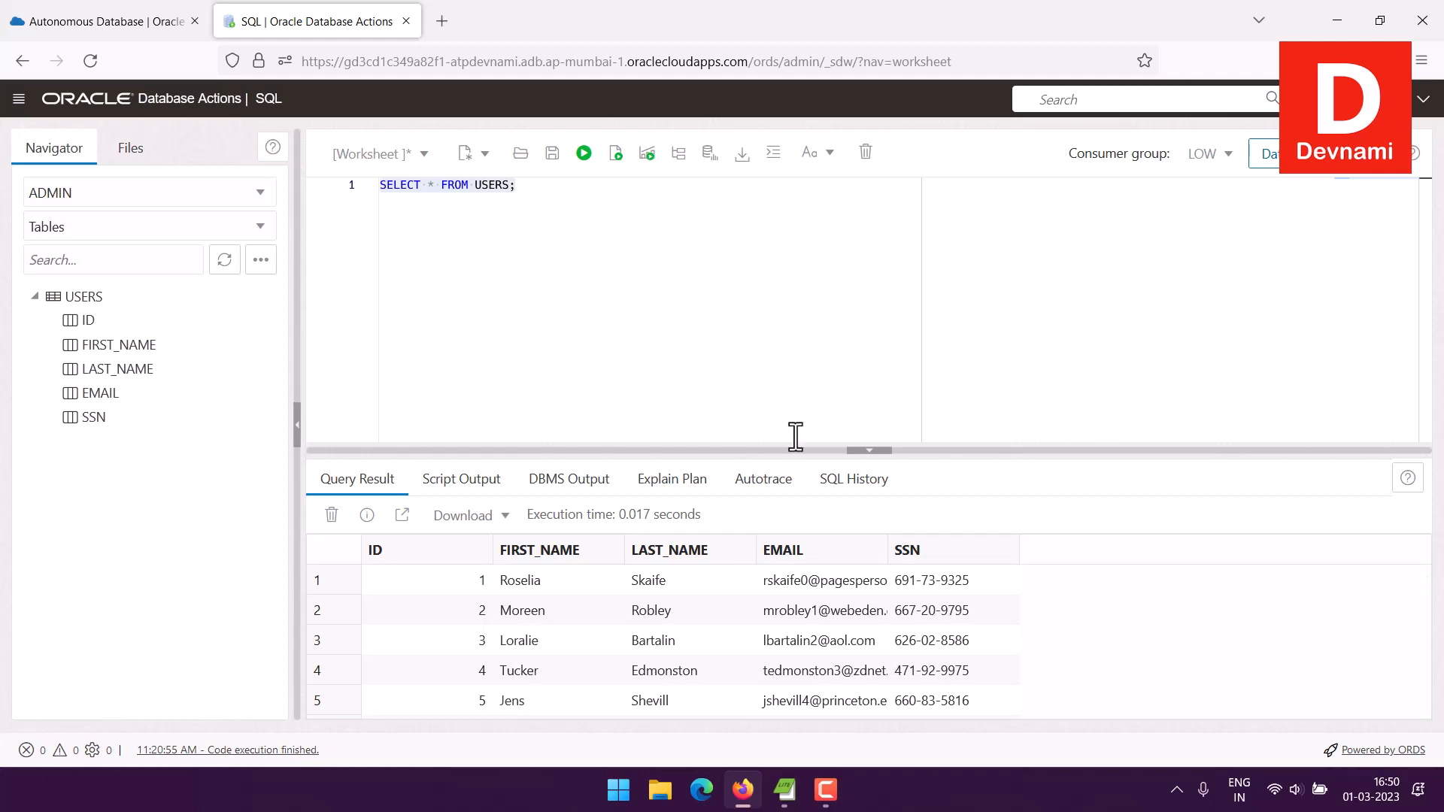
Step: Enlarge the query result area, look through the returned rows, and widen the EMAIL column to show full addresses
left_click_drag(788, 449, 780, 236)
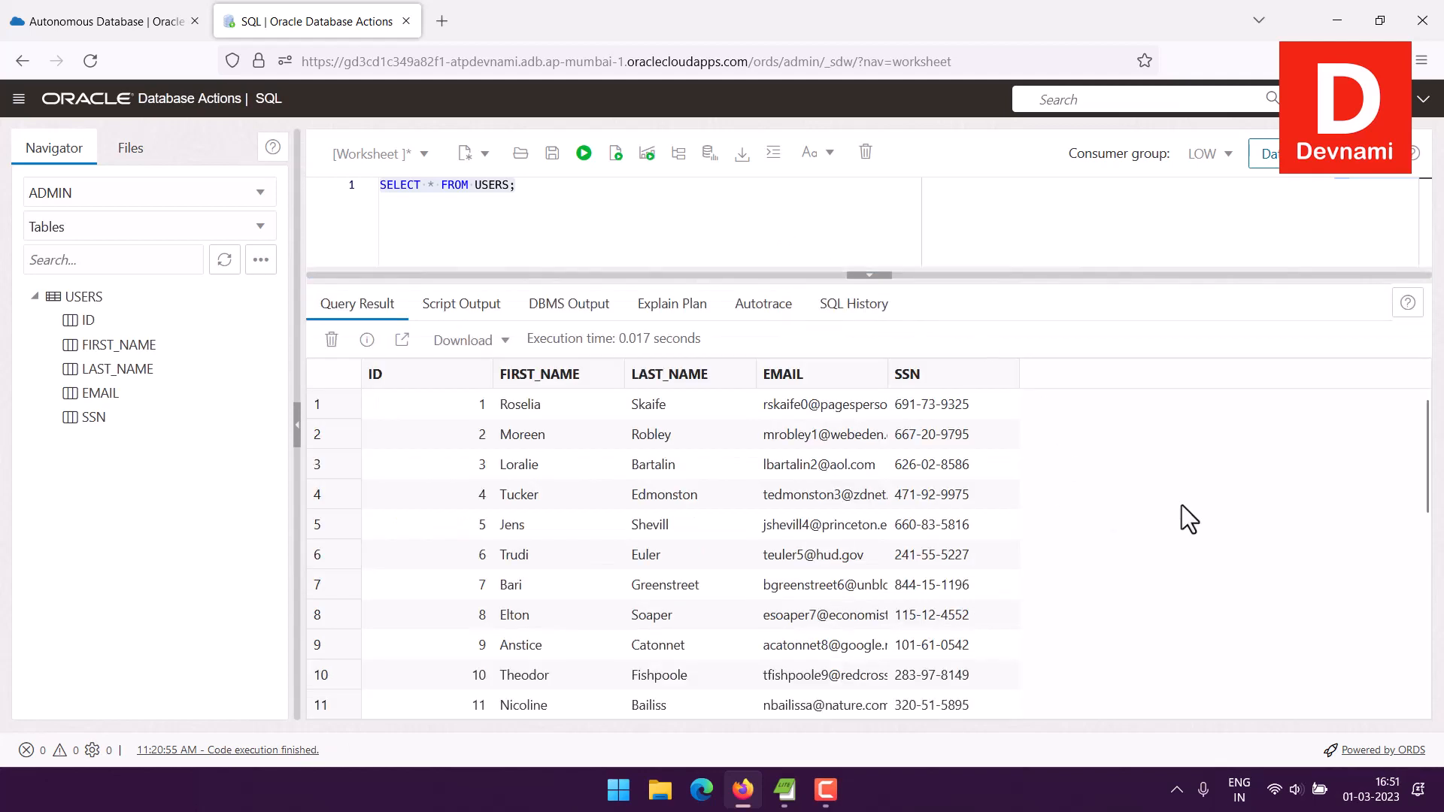
scroll(1181, 505, "down", 20)
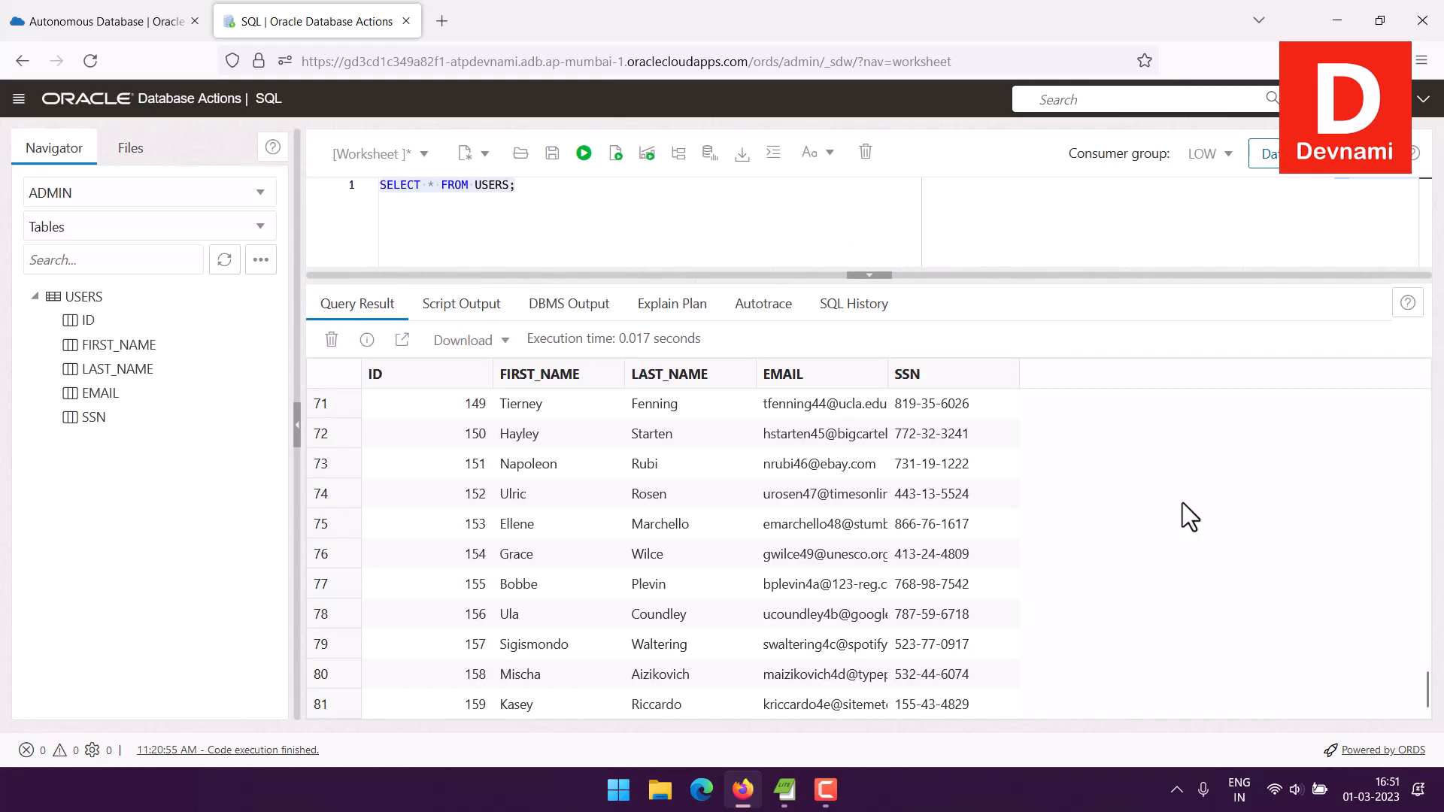
scroll(1182, 502, "down", 20)
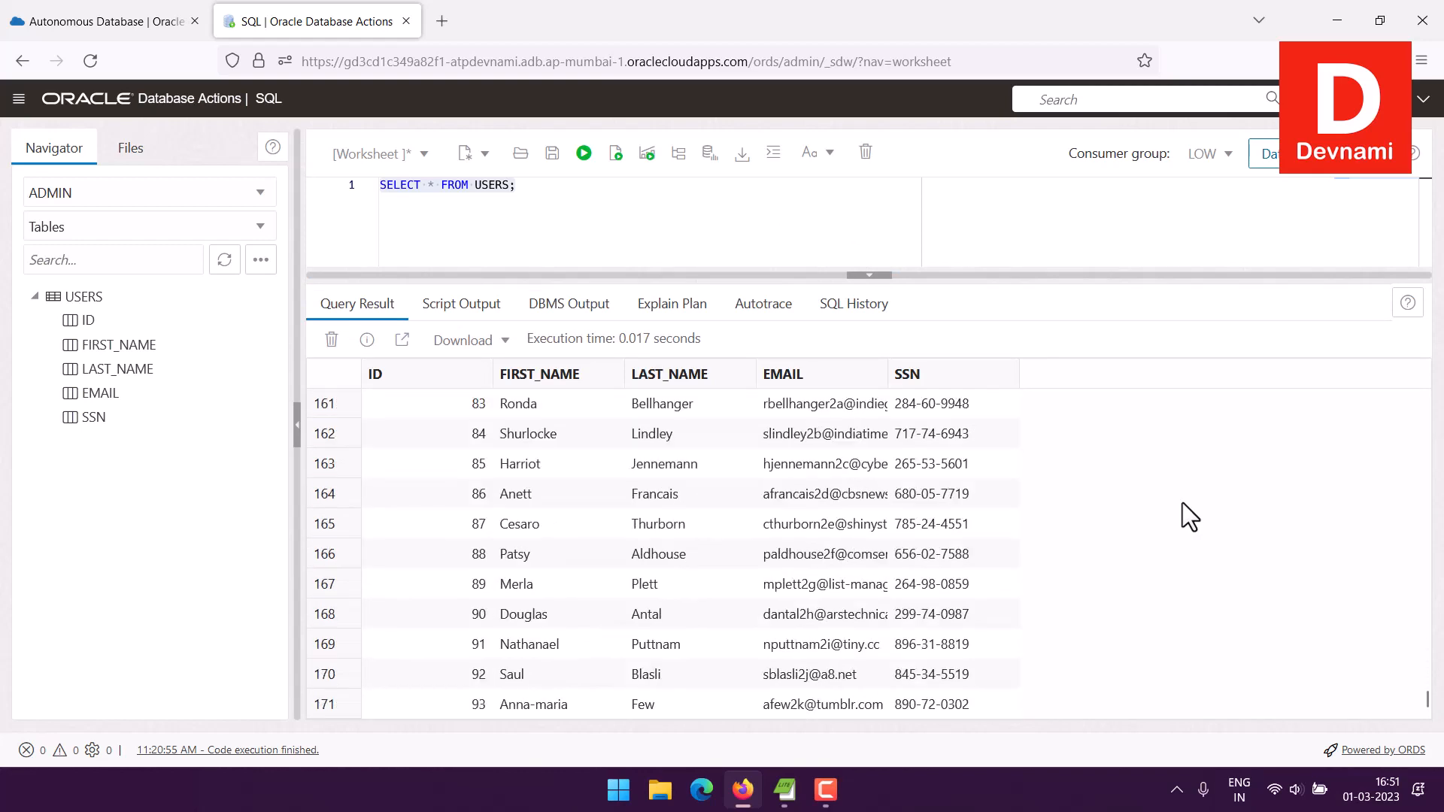
scroll(1182, 502, "up", 20)
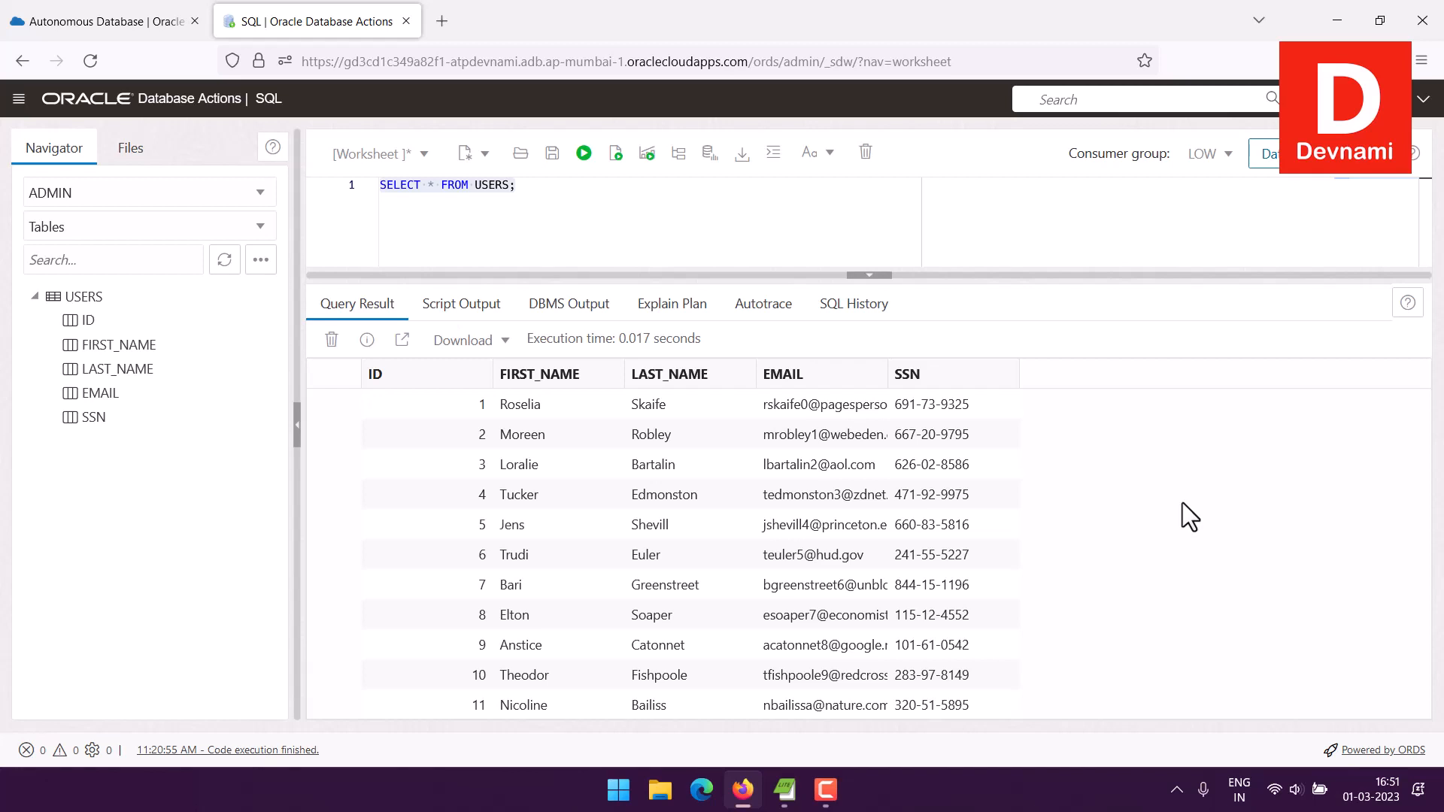
left_click_drag(887, 374, 976, 374)
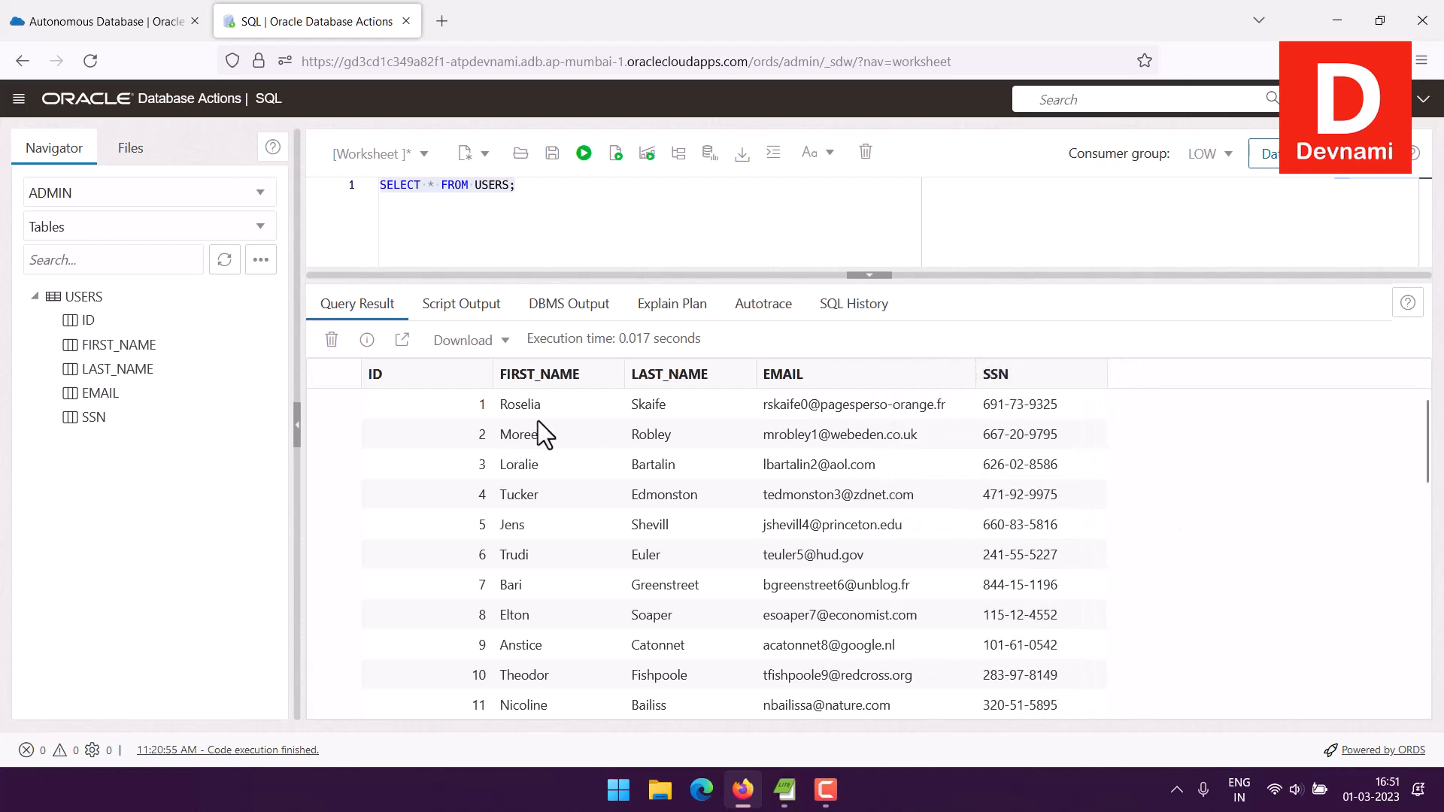
Step: Look through the returned USERS rows and view the download formats offered for the query result
scroll(601, 496, "down", 5)
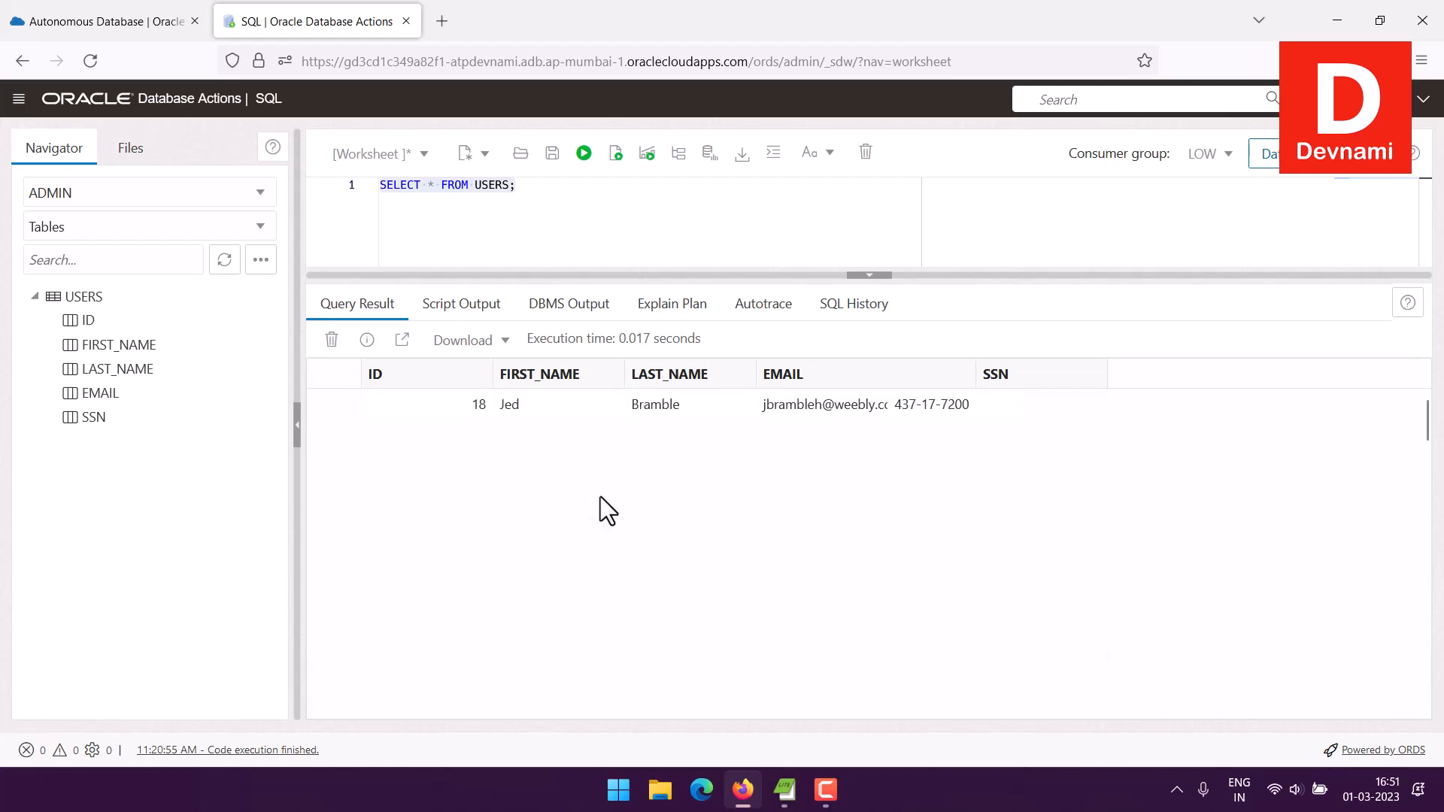
scroll(600, 496, "up", 5)
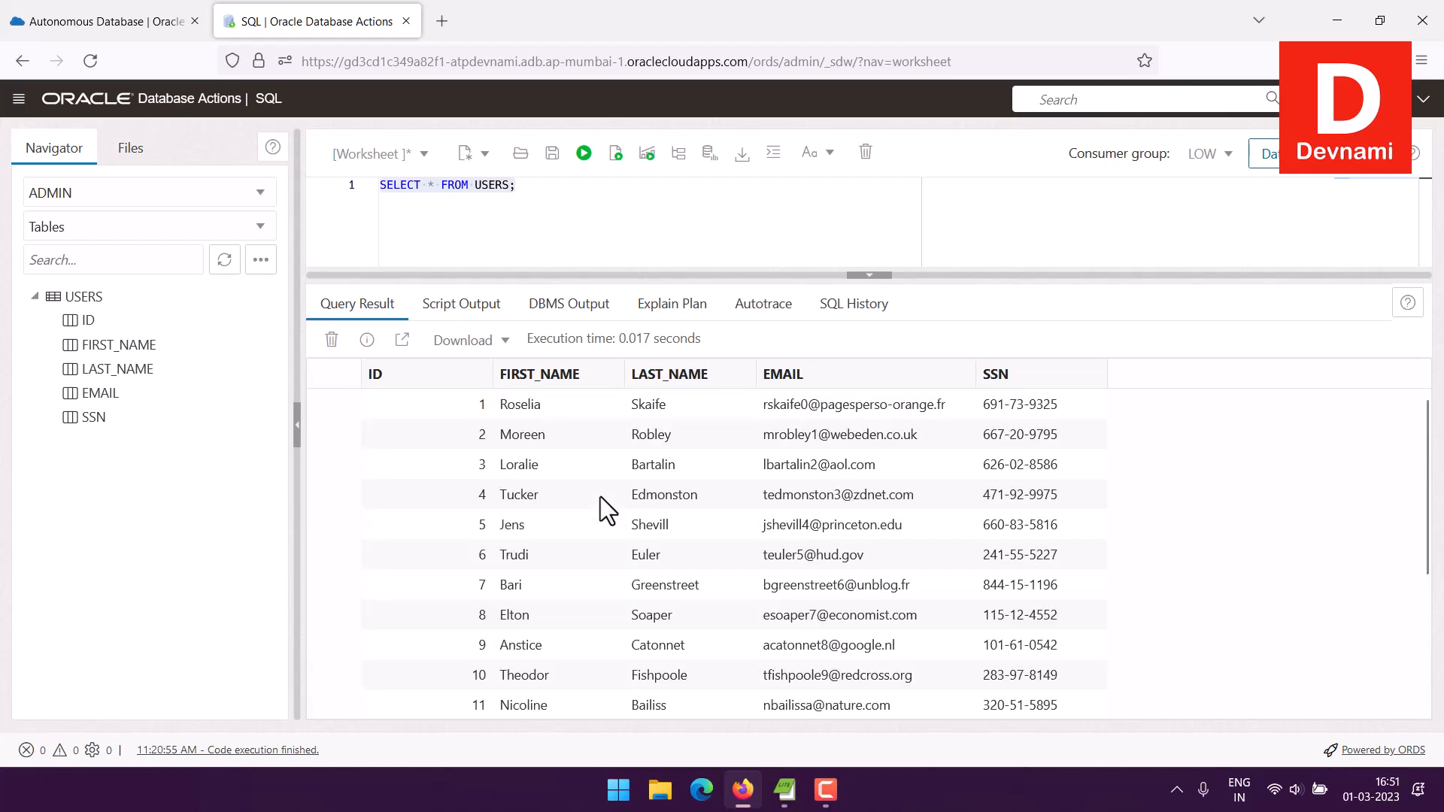
left_click(507, 342)
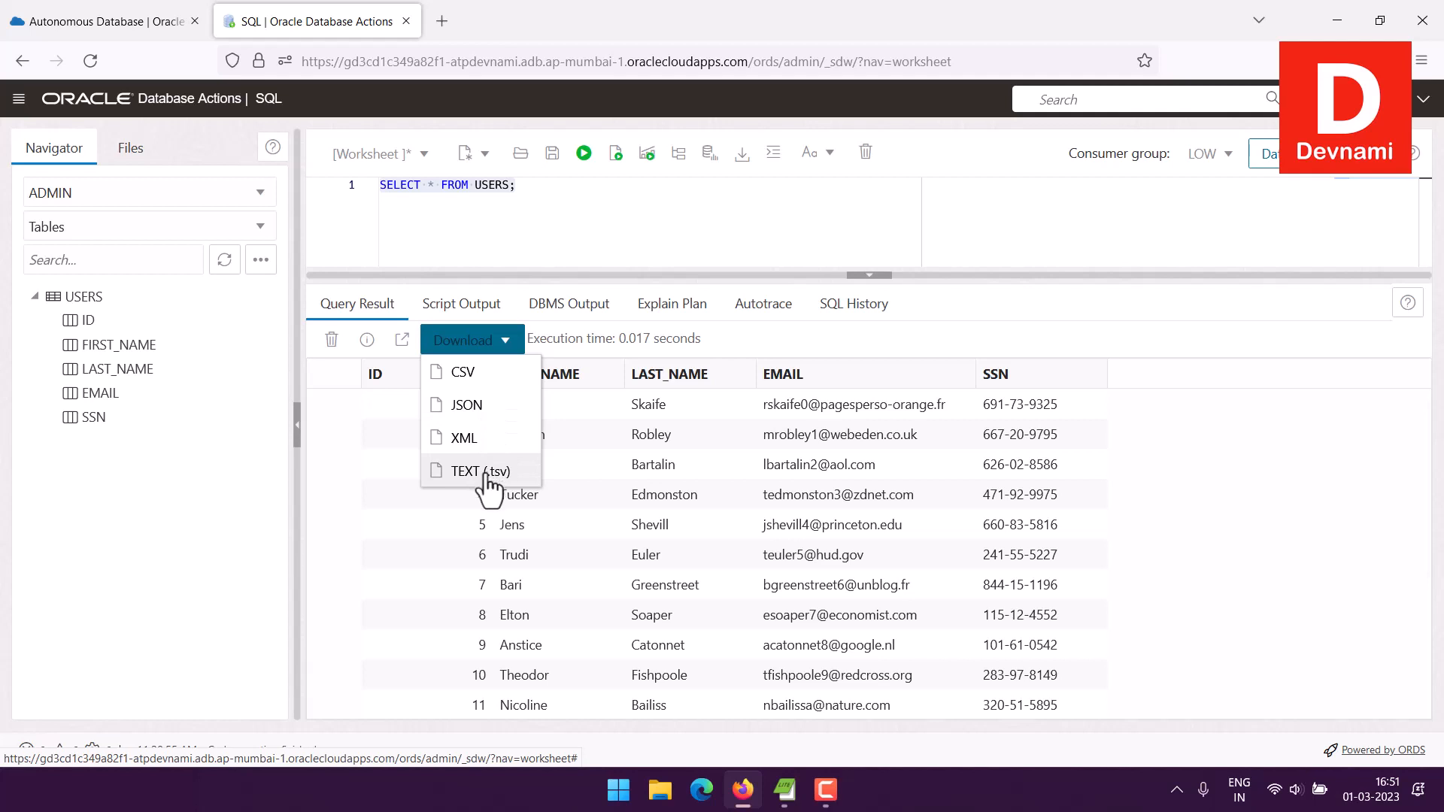
left_click(607, 509)
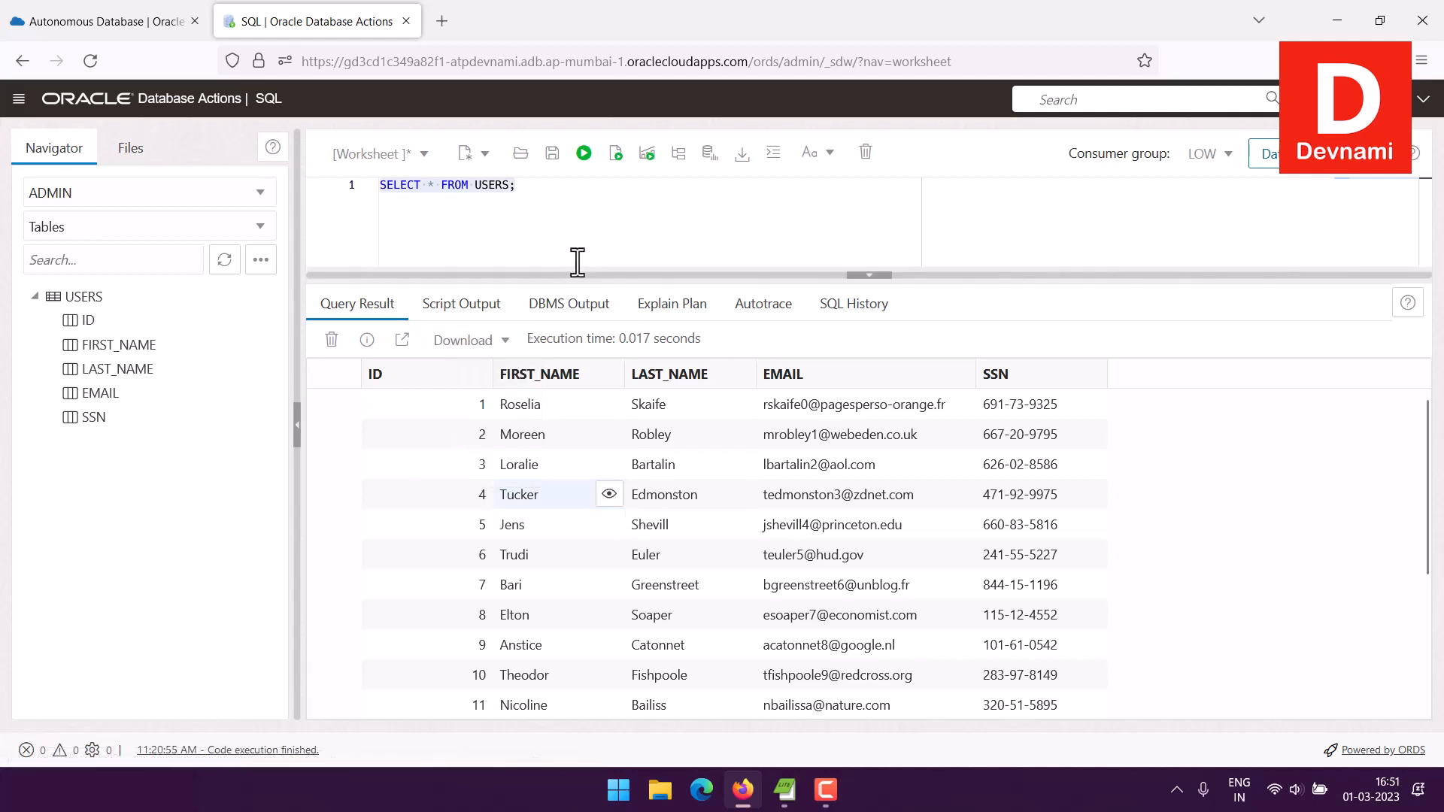
left_click(535, 210)
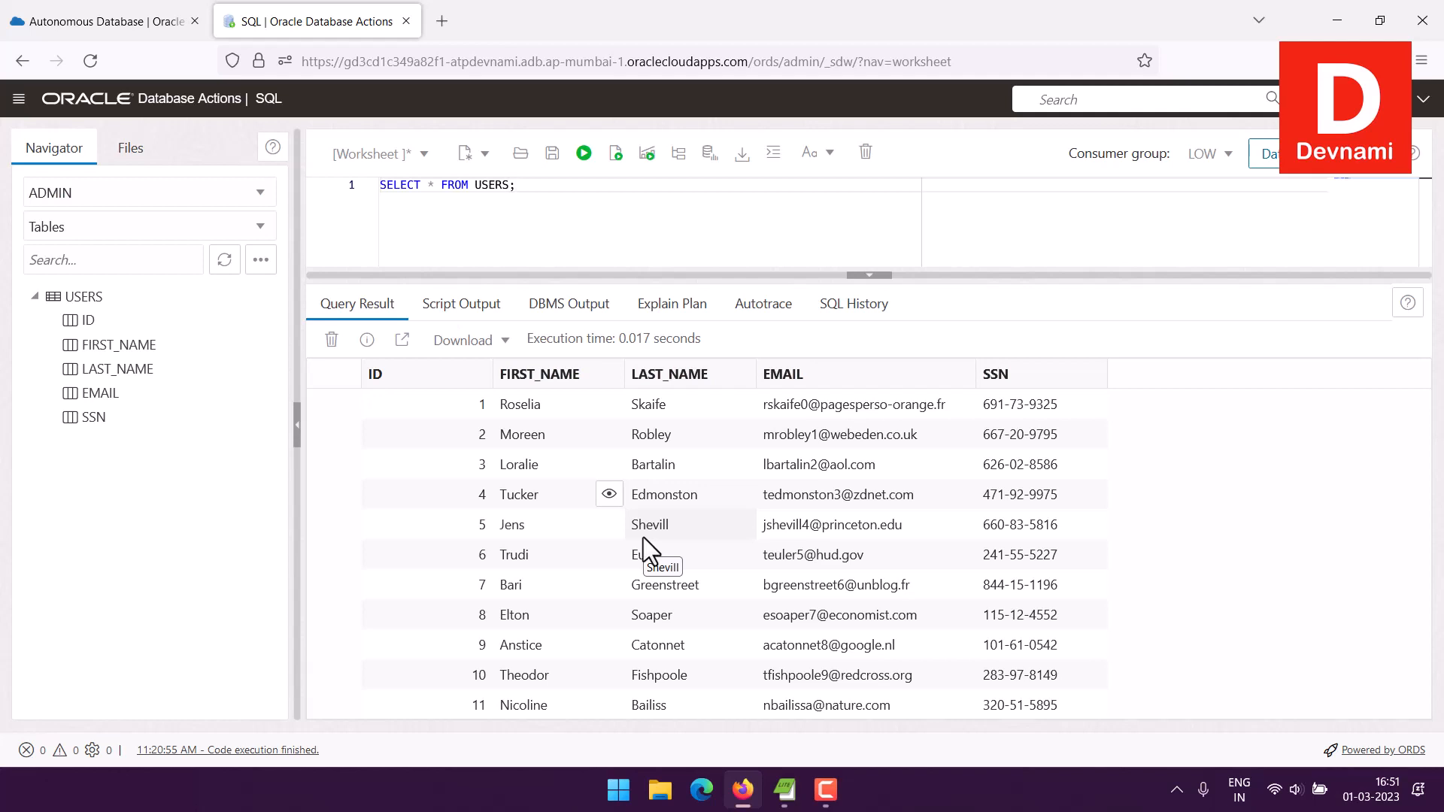
Step: Open the SQL history and remove the entries for "DROP TABLE SAMPLE;" and the employee salary query on DUAL
left_click(854, 305)
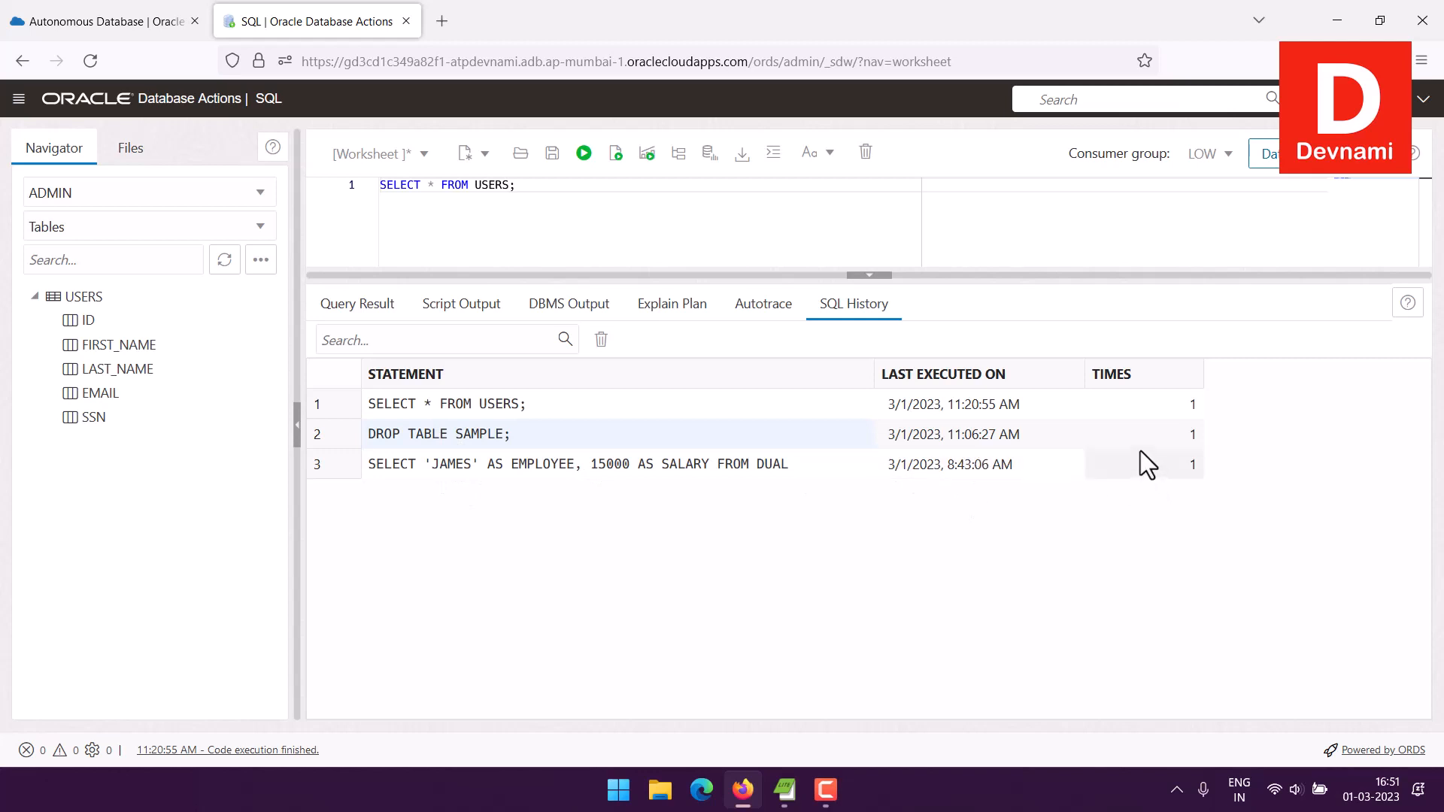
left_click(601, 339)
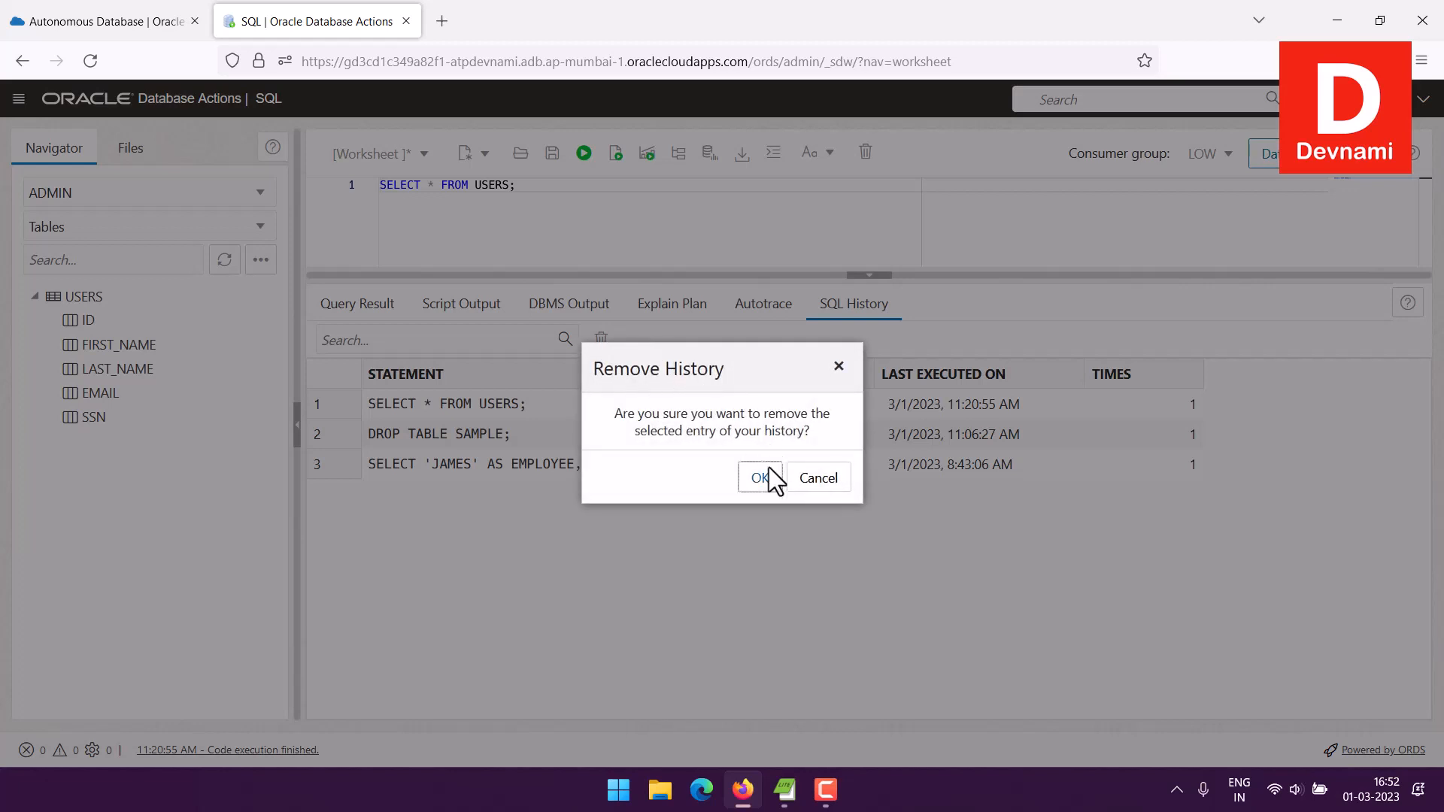
left_click(761, 474)
left_click(601, 339)
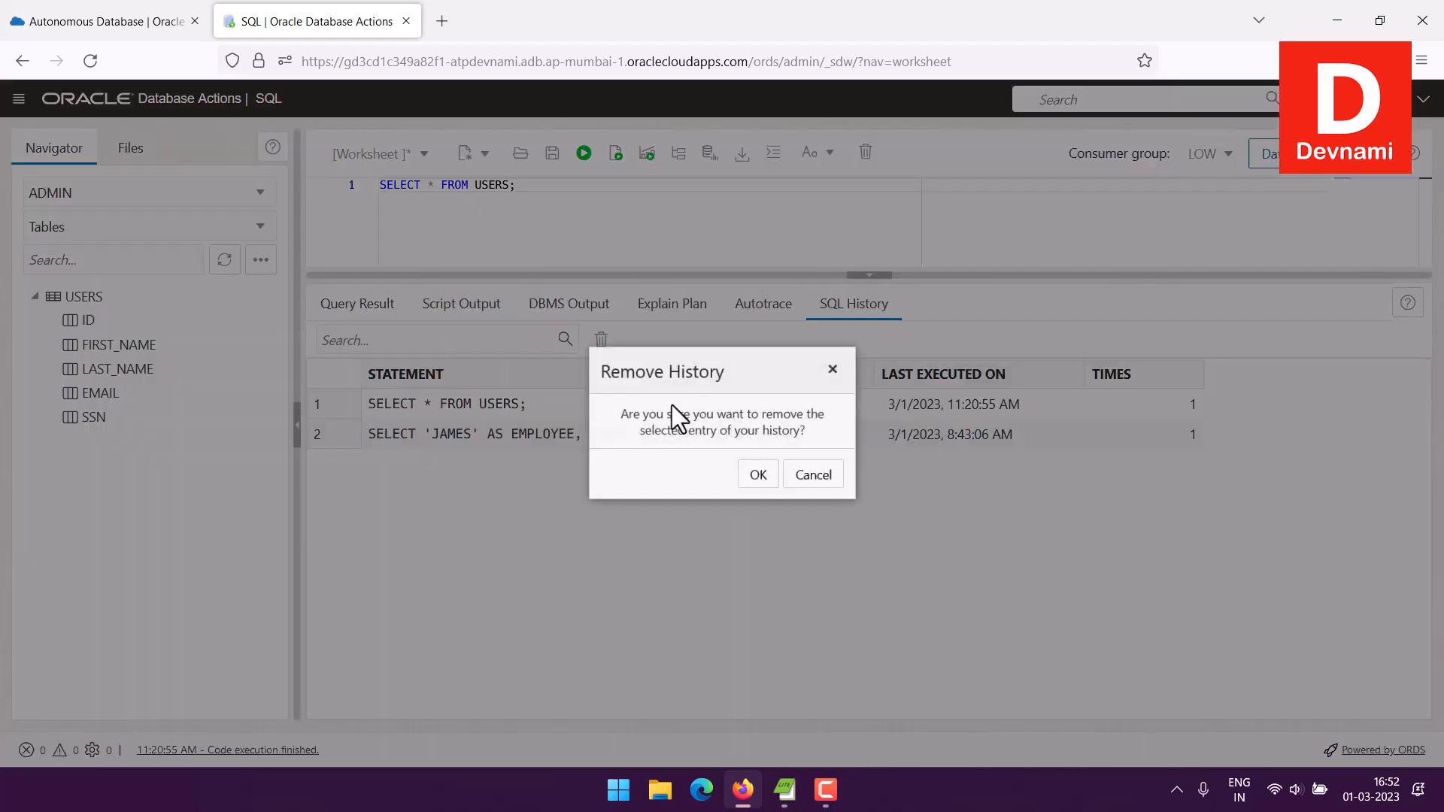
left_click(755, 476)
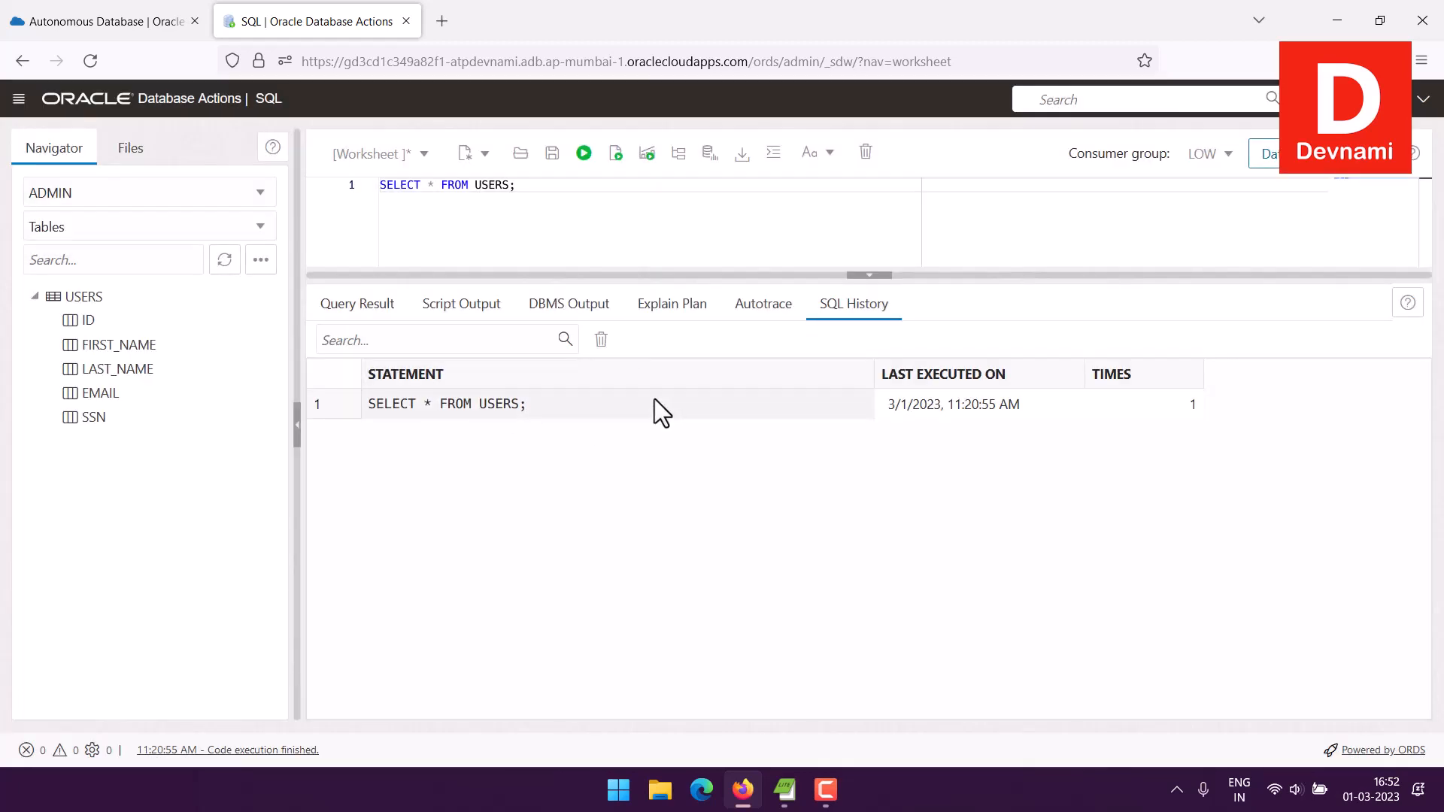
Step: Return to the USERS query result and enlarge the worksheet's editor area
left_click(392, 307)
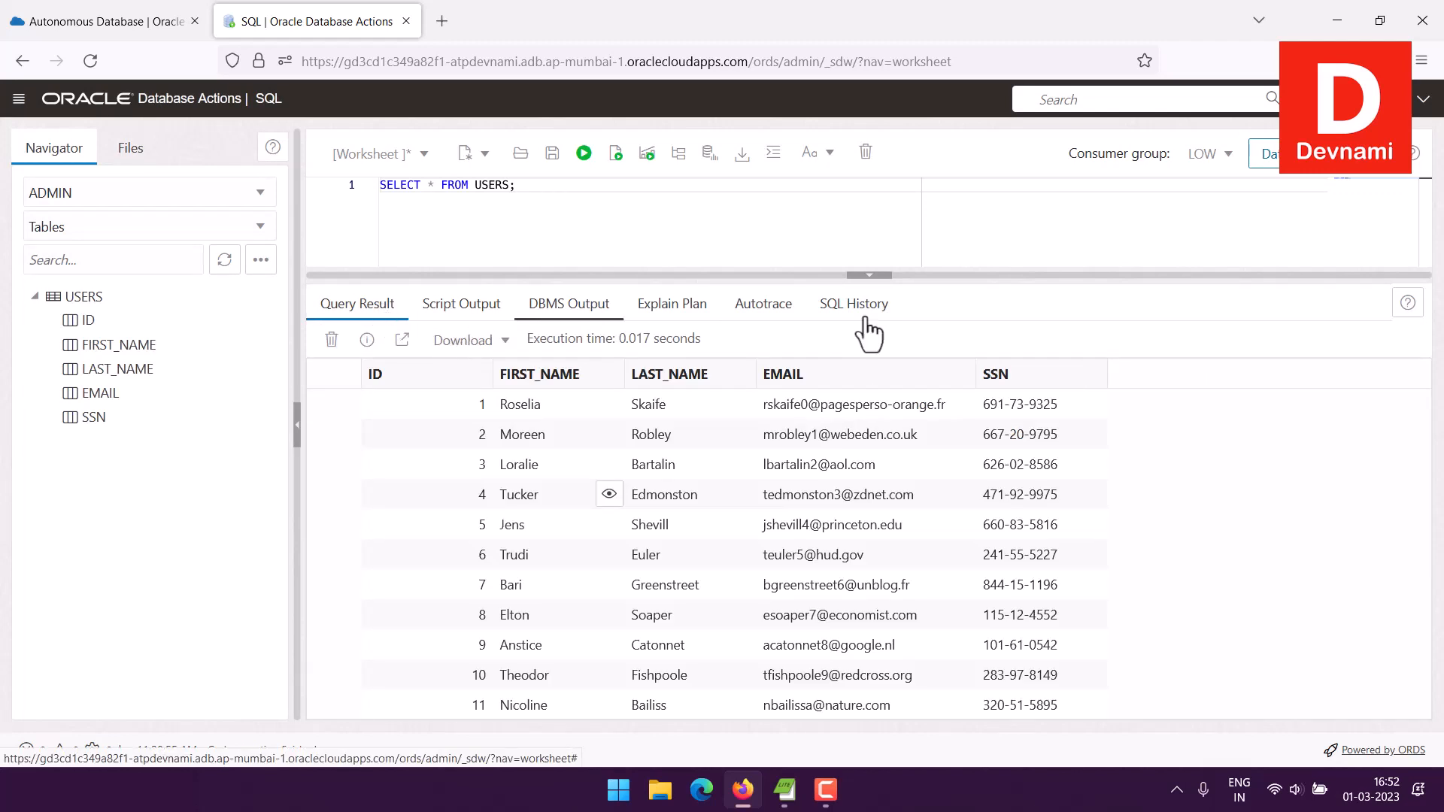
left_click_drag(919, 278, 933, 410)
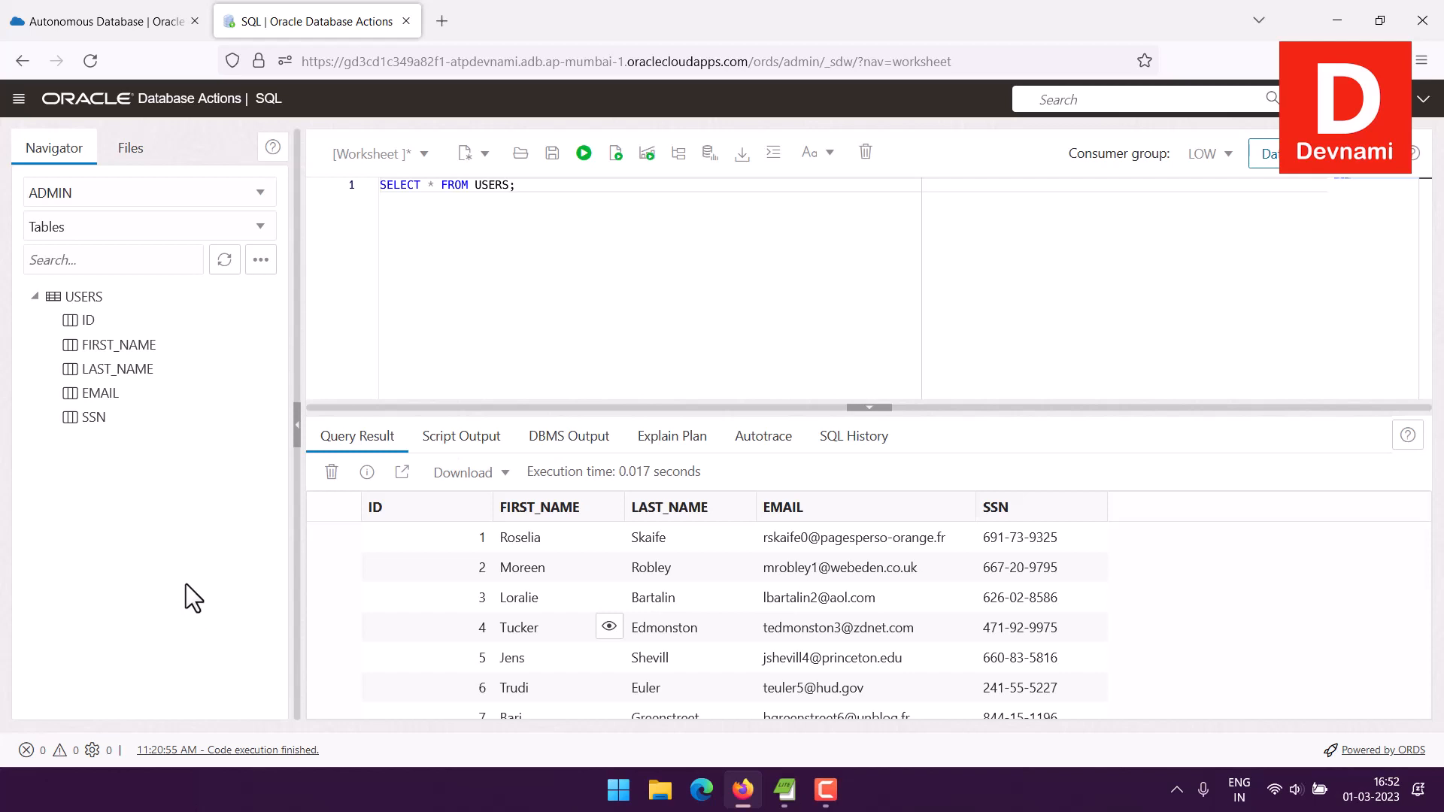
Step: Review the ATPDEVNAMI database details page and the Data Load options, and return through the Launchpad to the SQL worksheet
left_click(47, 19)
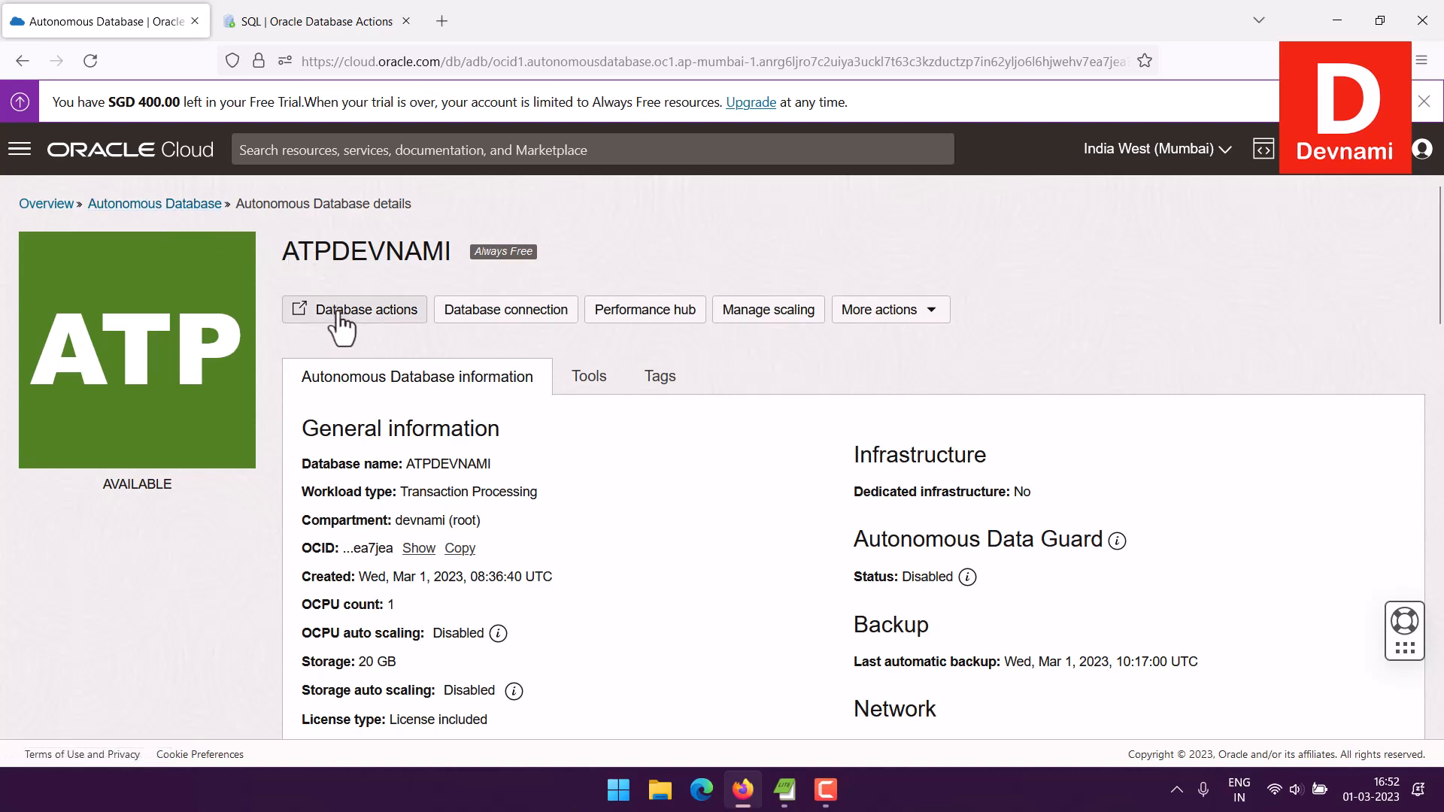
left_click(305, 34)
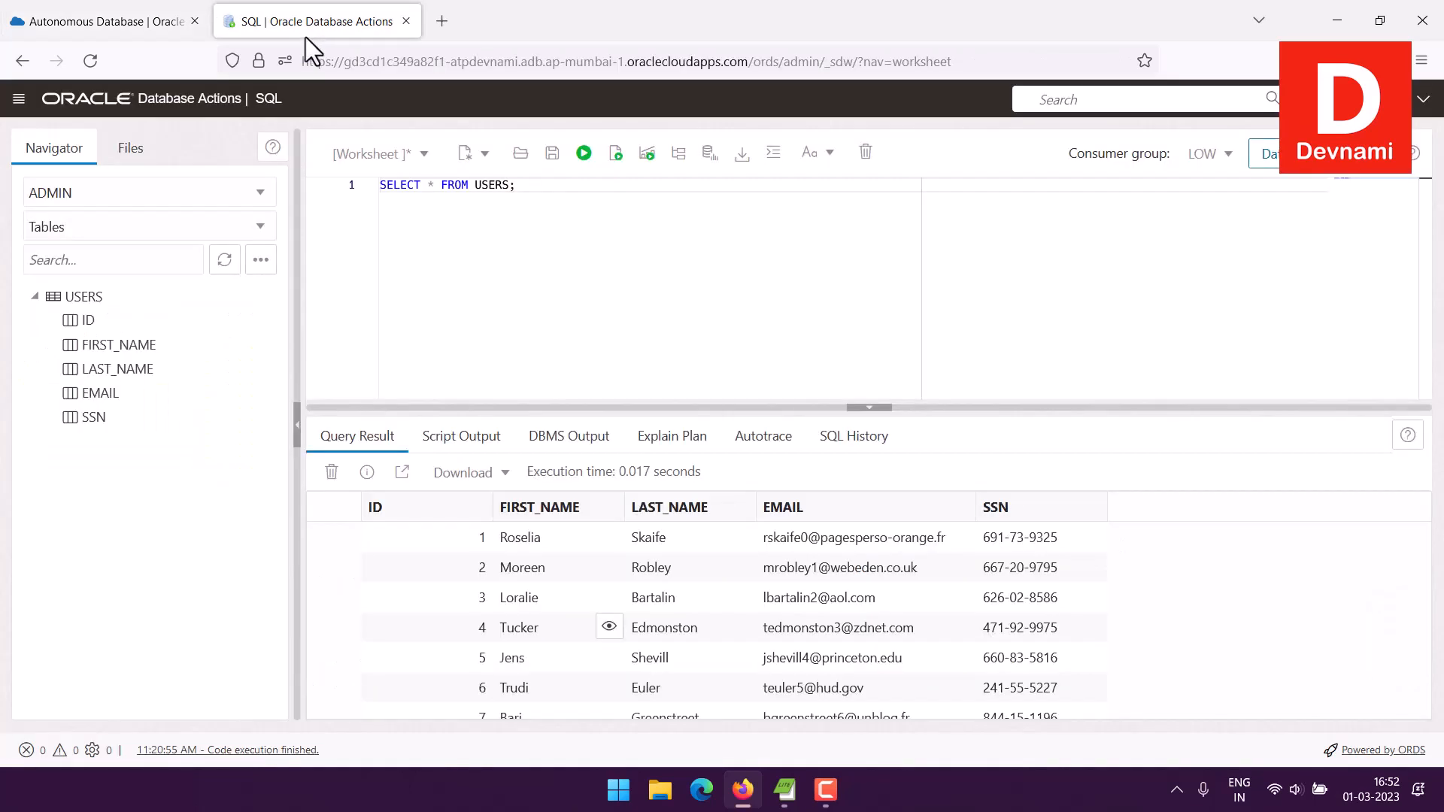
left_click(186, 107)
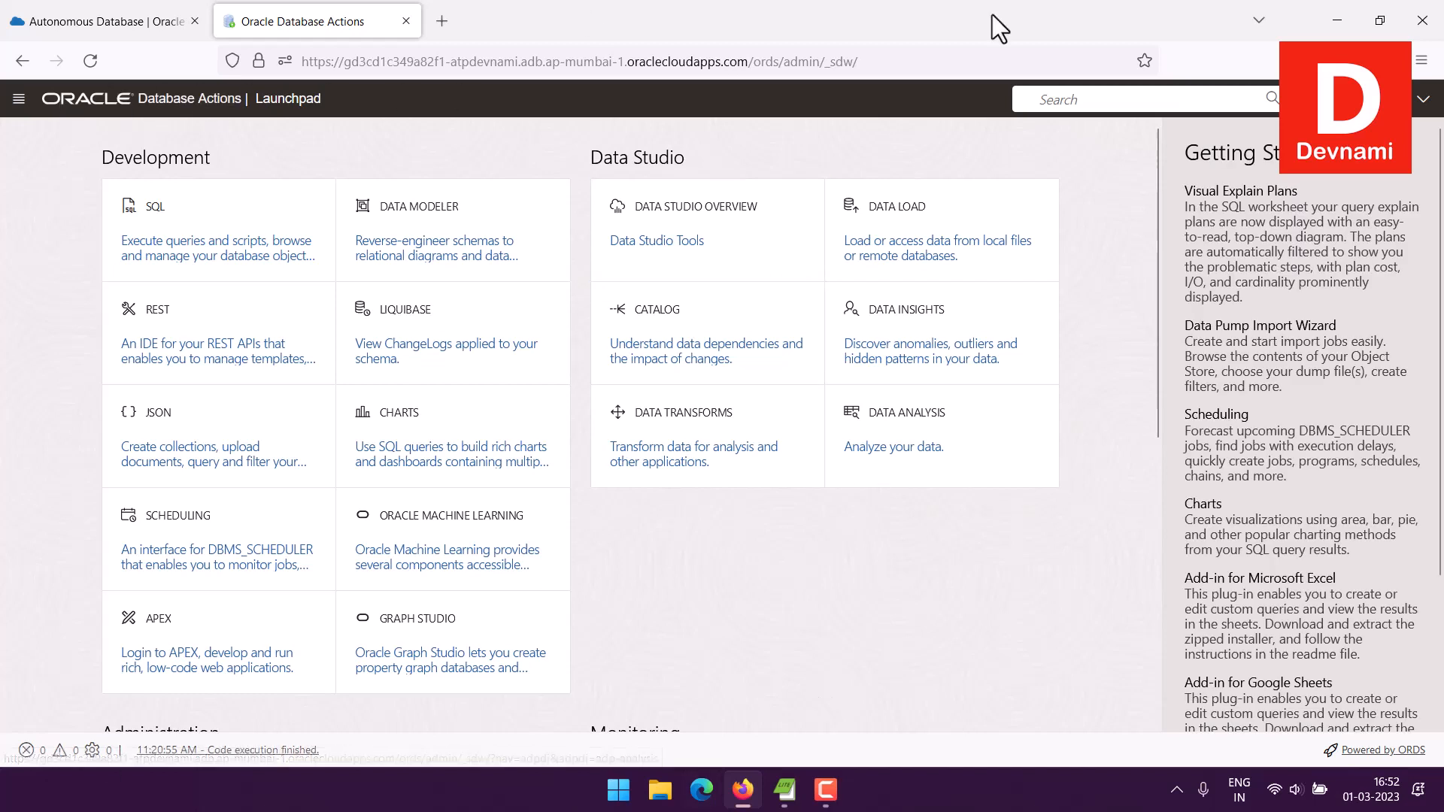
left_click(906, 274)
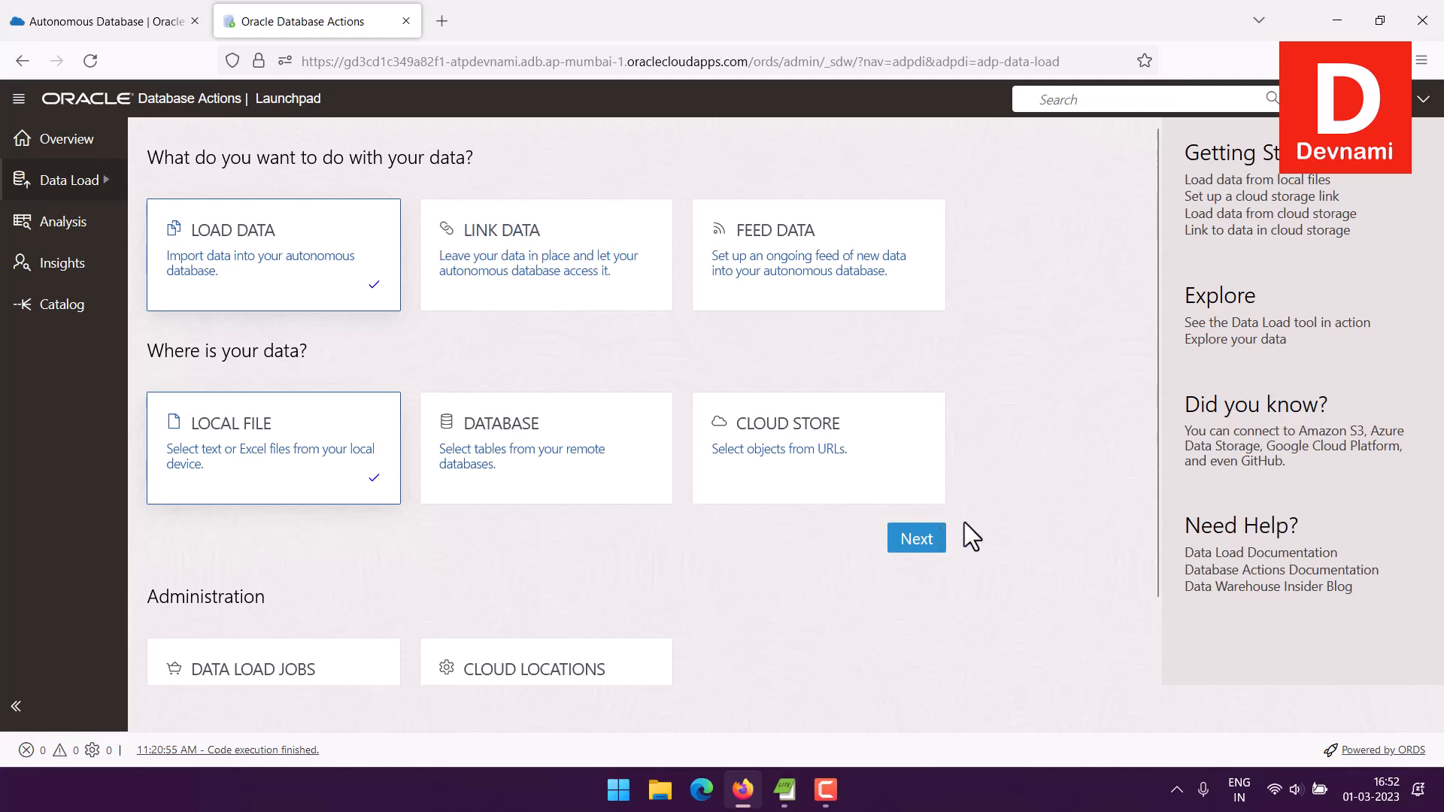
left_click(171, 101)
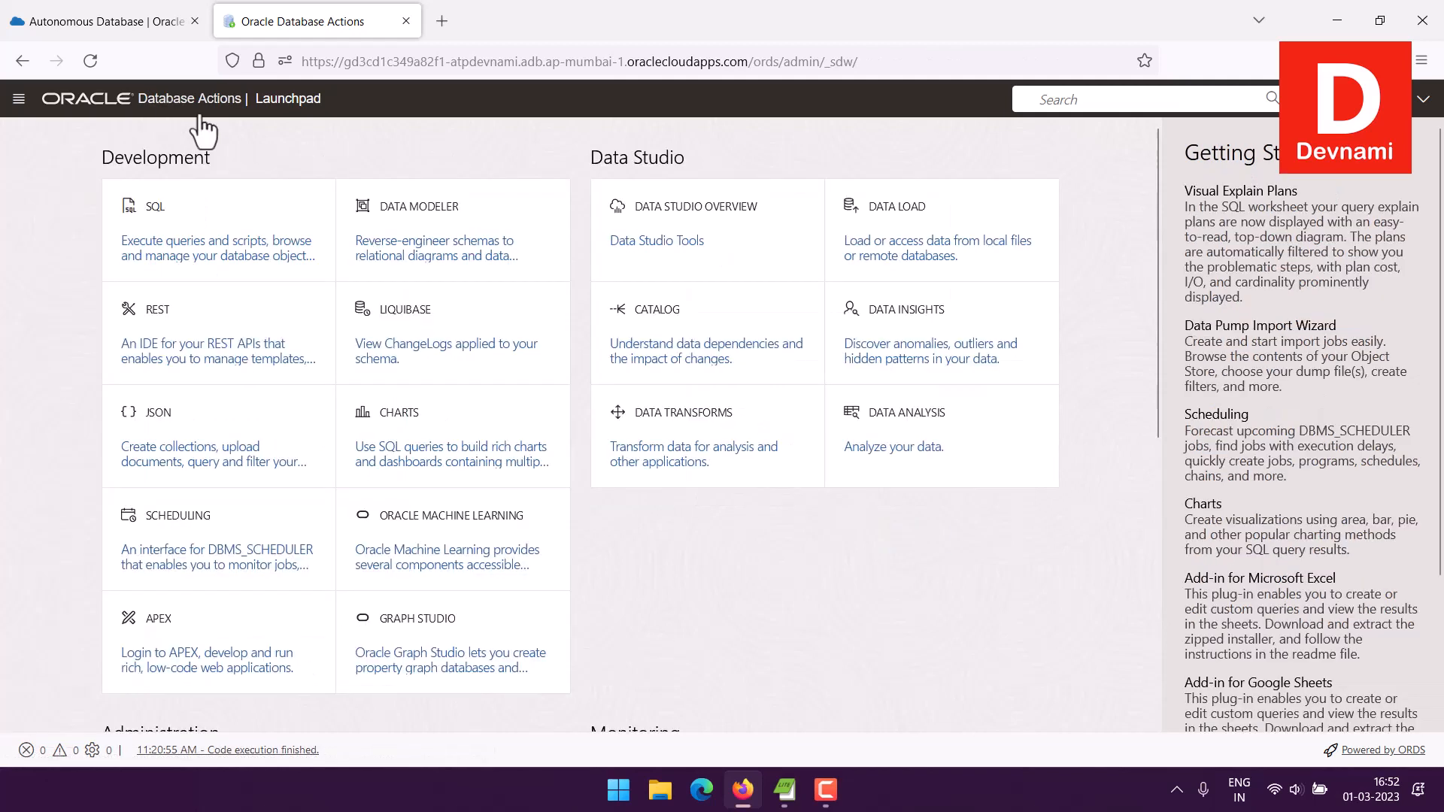
left_click(239, 263)
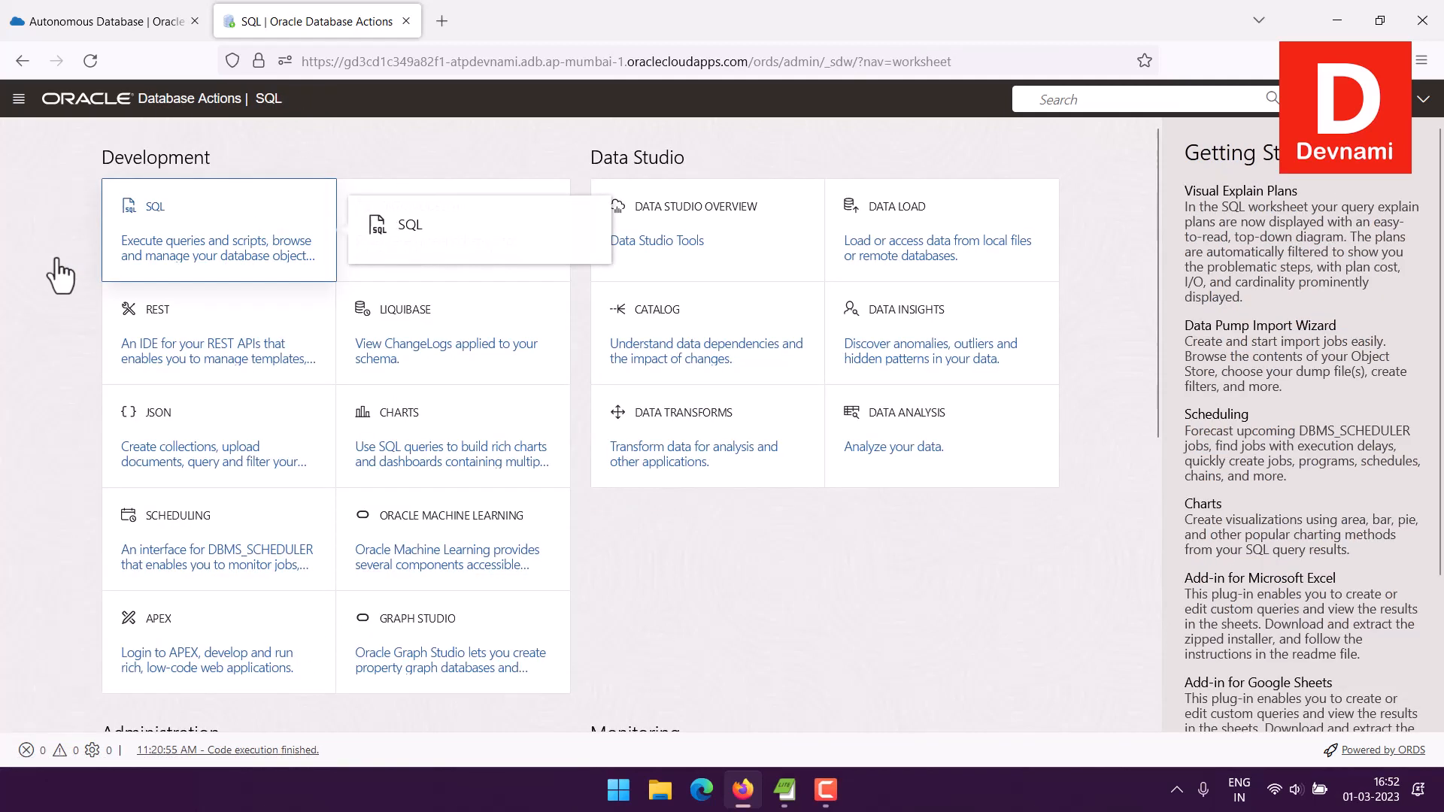